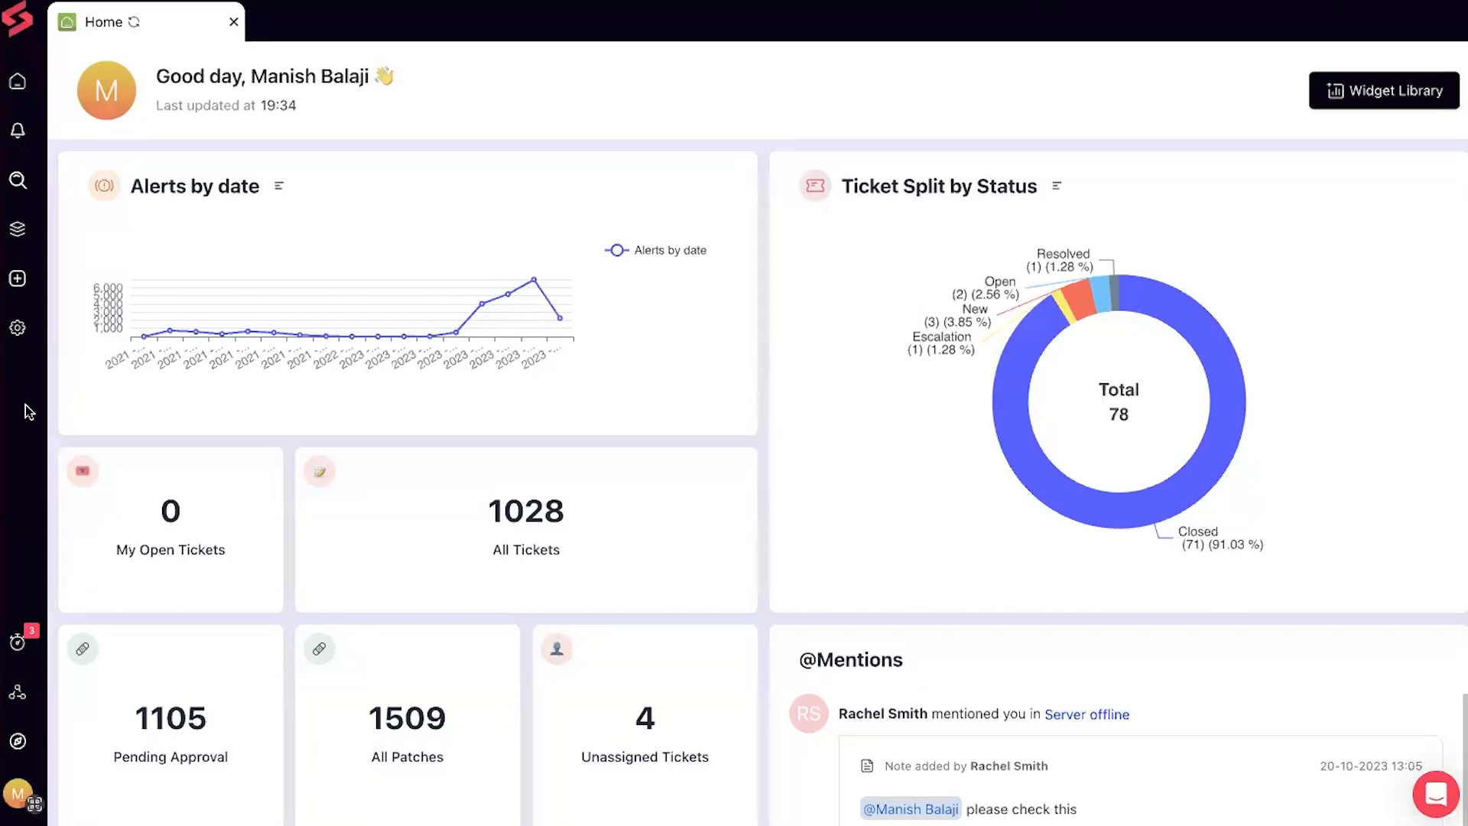
# Go to Settings > Credential definition and begin adding a new credential
pyautogui.click(21, 330)
pyautogui.scroll(-8, 541, 533)
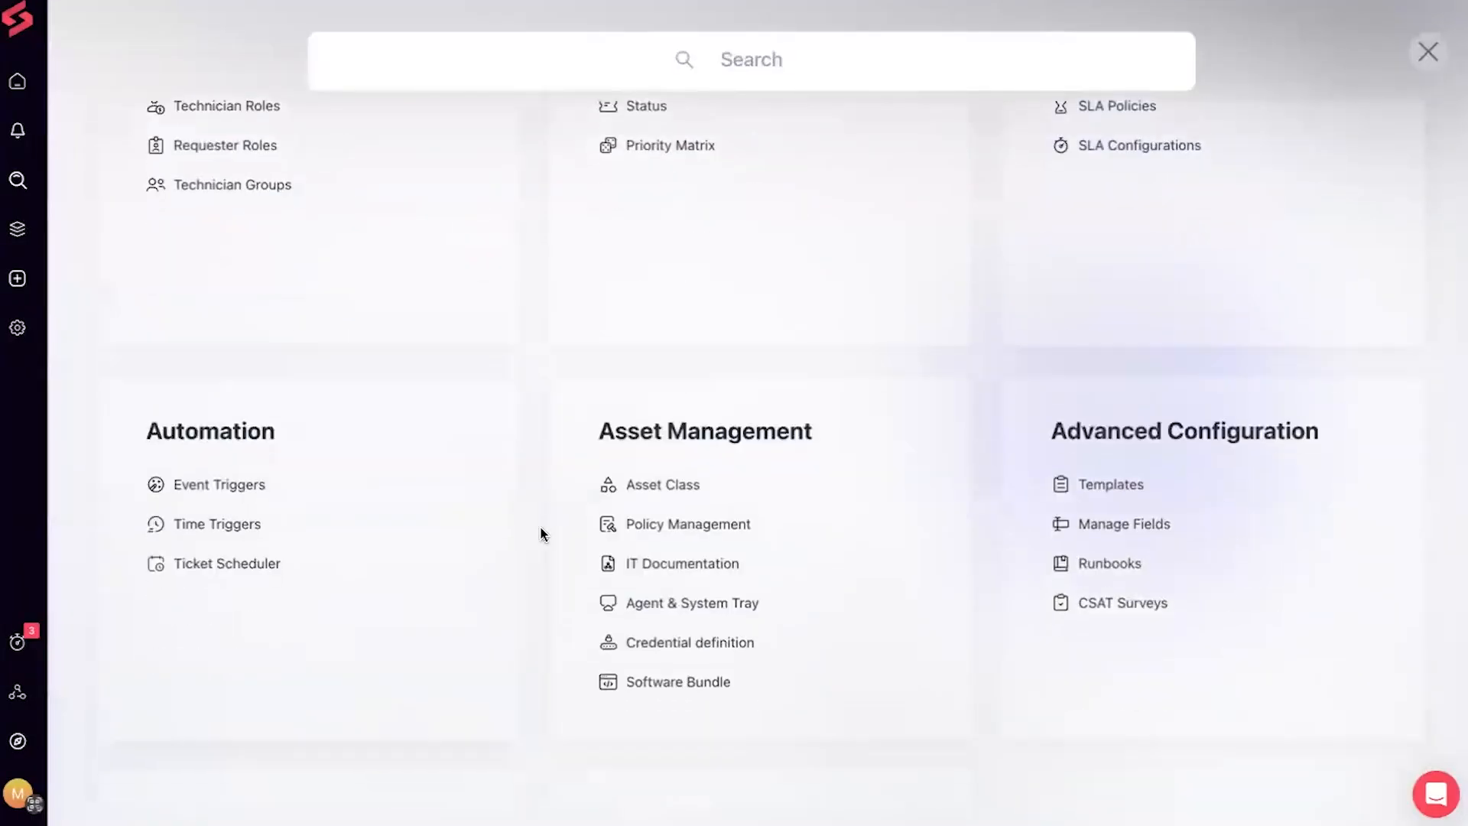
pyautogui.click(675, 531)
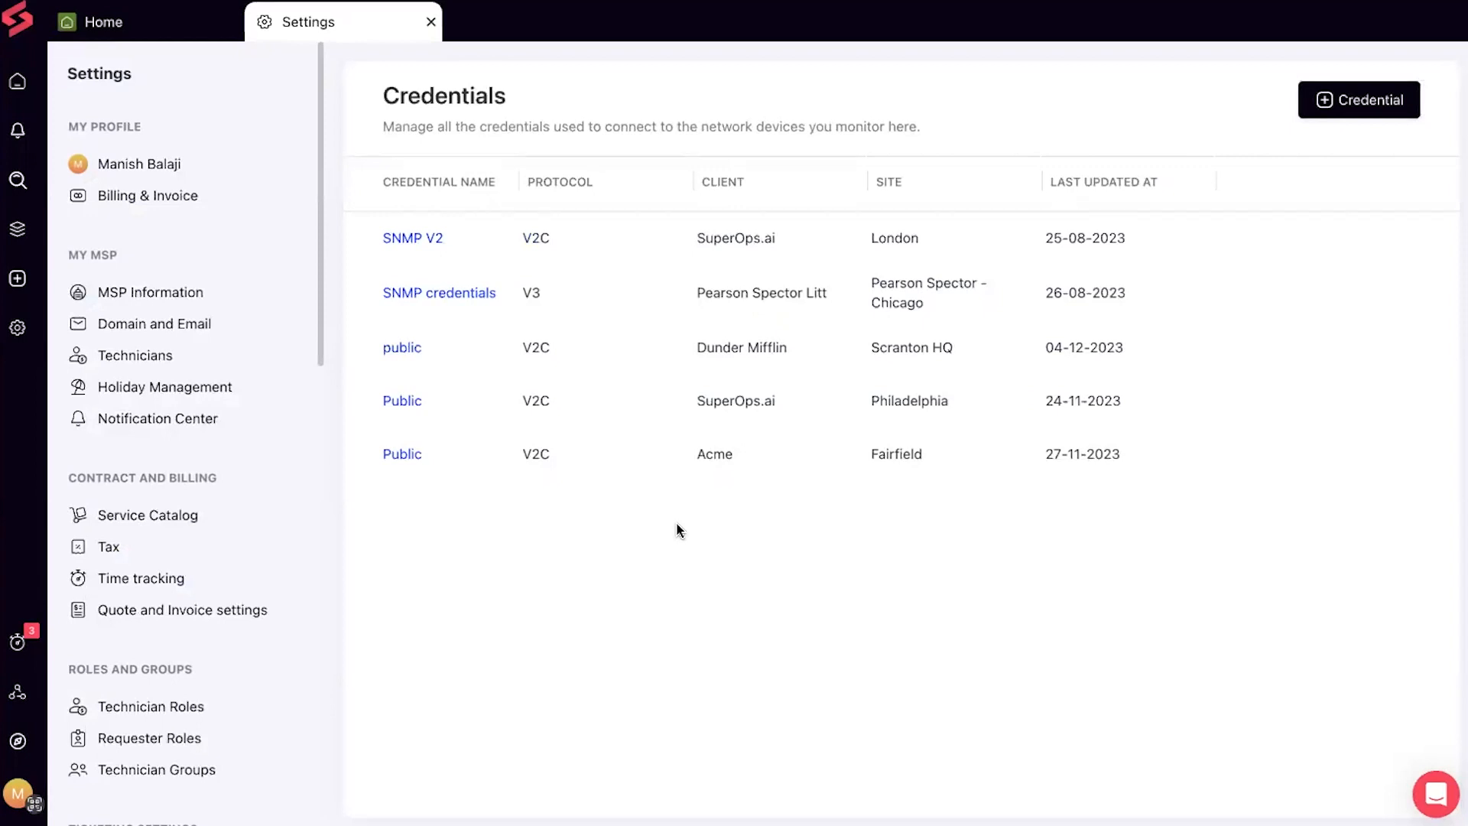
pyautogui.click(1323, 106)
# Name the credential Hubspot, assign client Hubspot and site Hubspot HQ, and select SNMP V3
pyautogui.click(331, 180)
pyautogui.write('Hubspot')
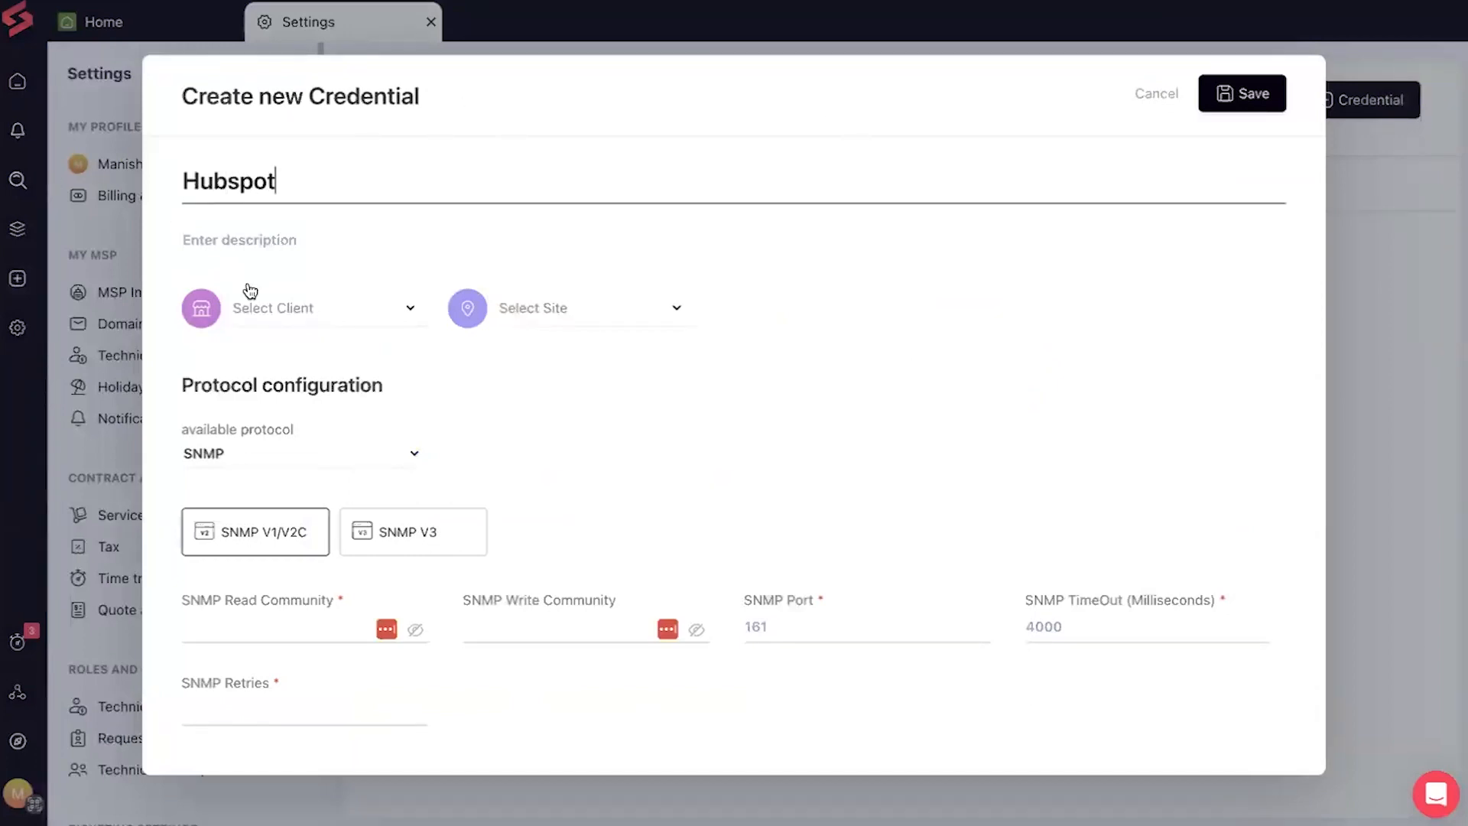
pyautogui.click(252, 302)
pyautogui.click(318, 572)
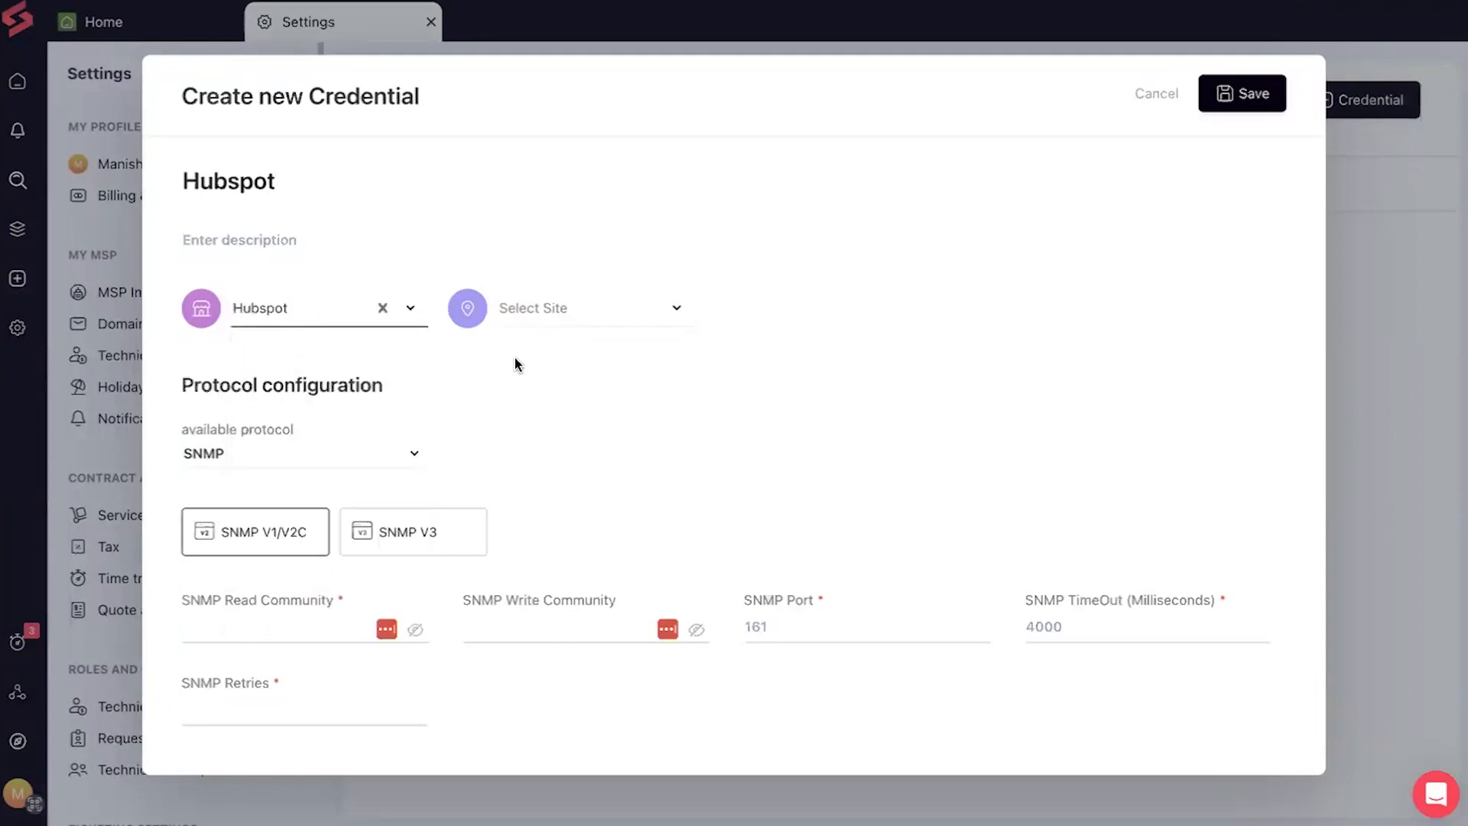
pyautogui.click(561, 304)
pyautogui.click(579, 364)
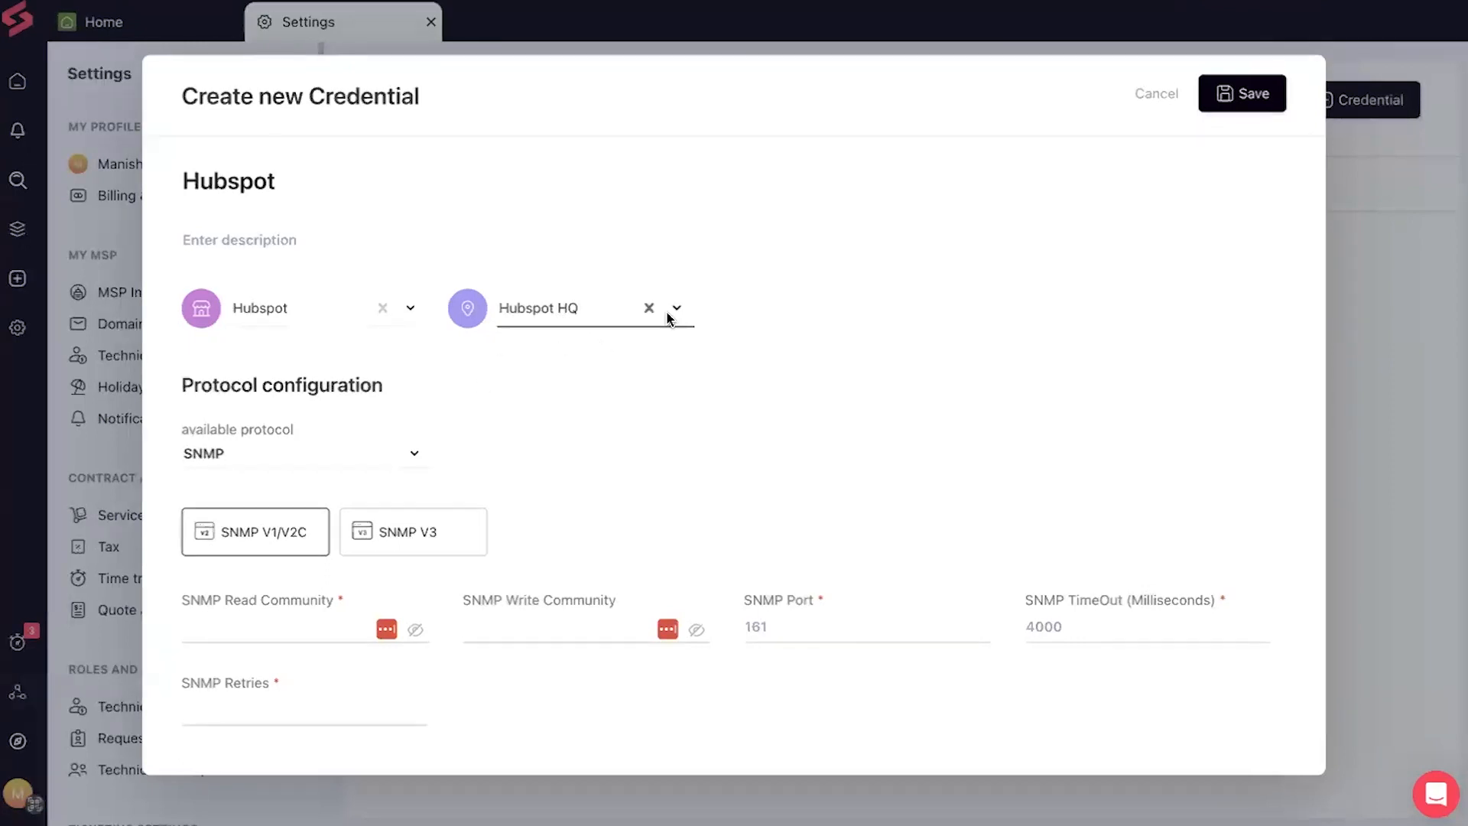
pyautogui.click(396, 537)
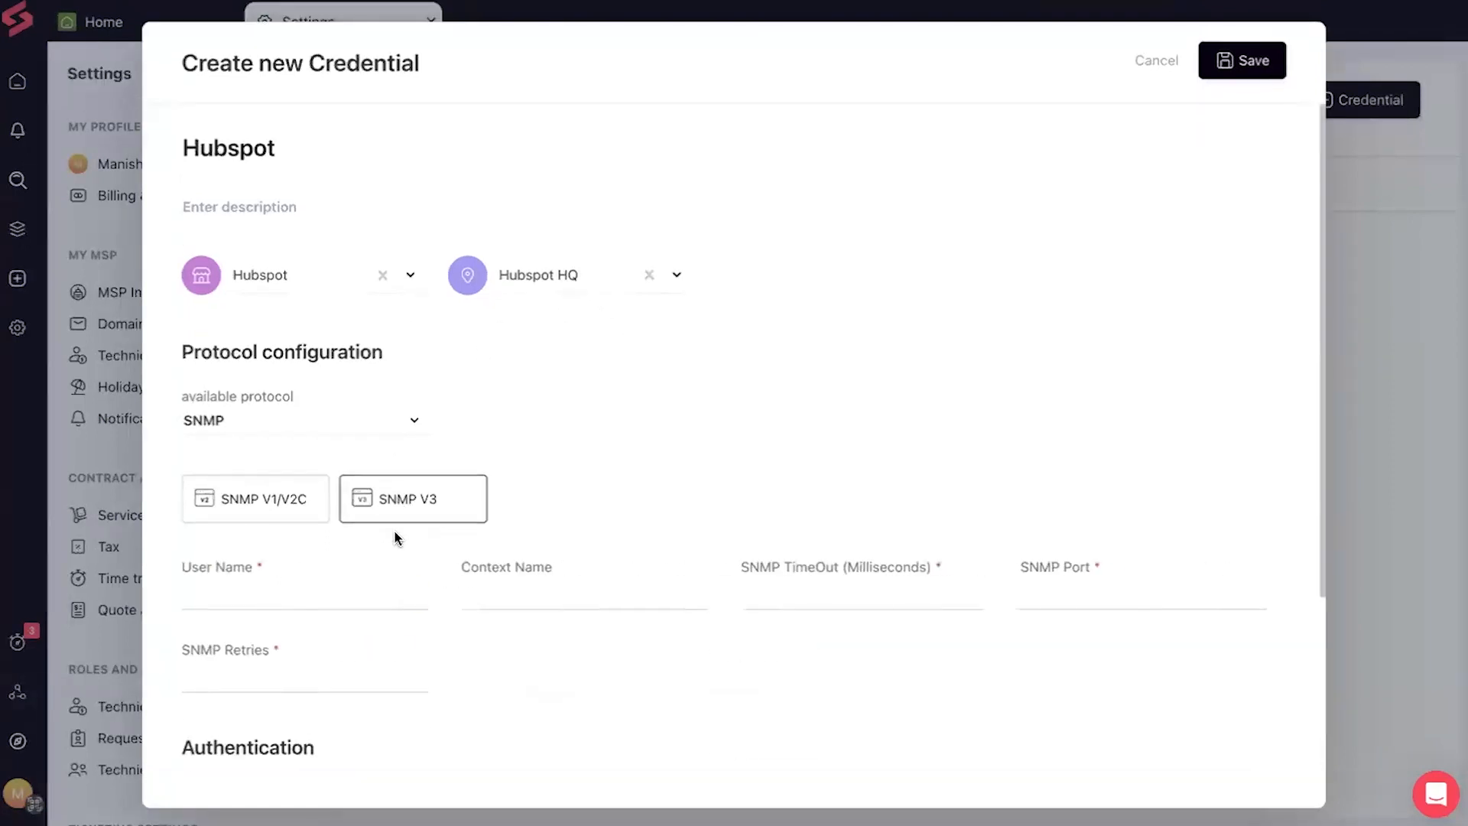
# Switch to SNMP V1/V2C, fill in the read and write community strings, and set port 161
pyautogui.scroll(-3, 322, 587)
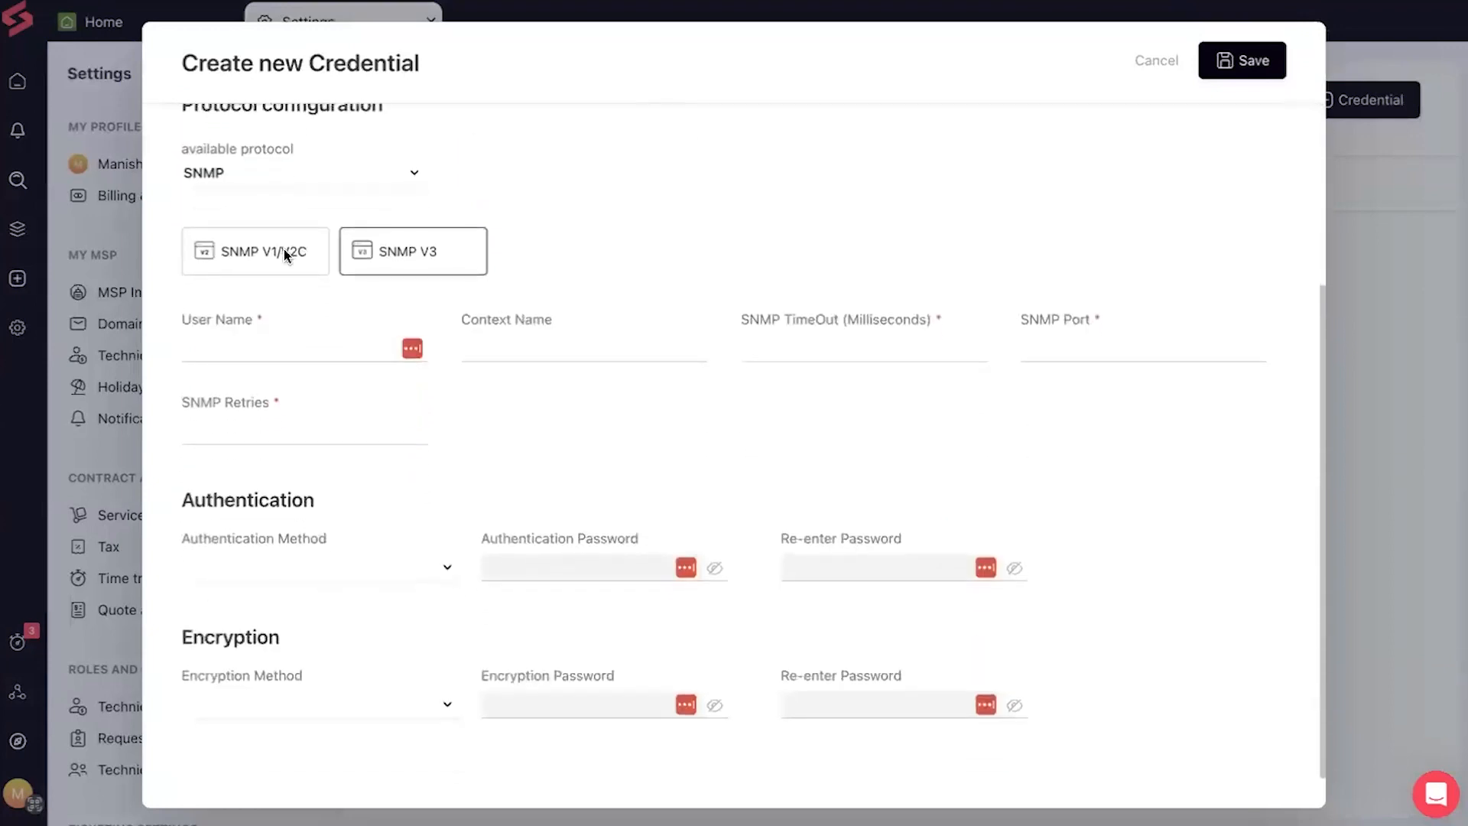
pyautogui.click(285, 252)
pyautogui.click(246, 620)
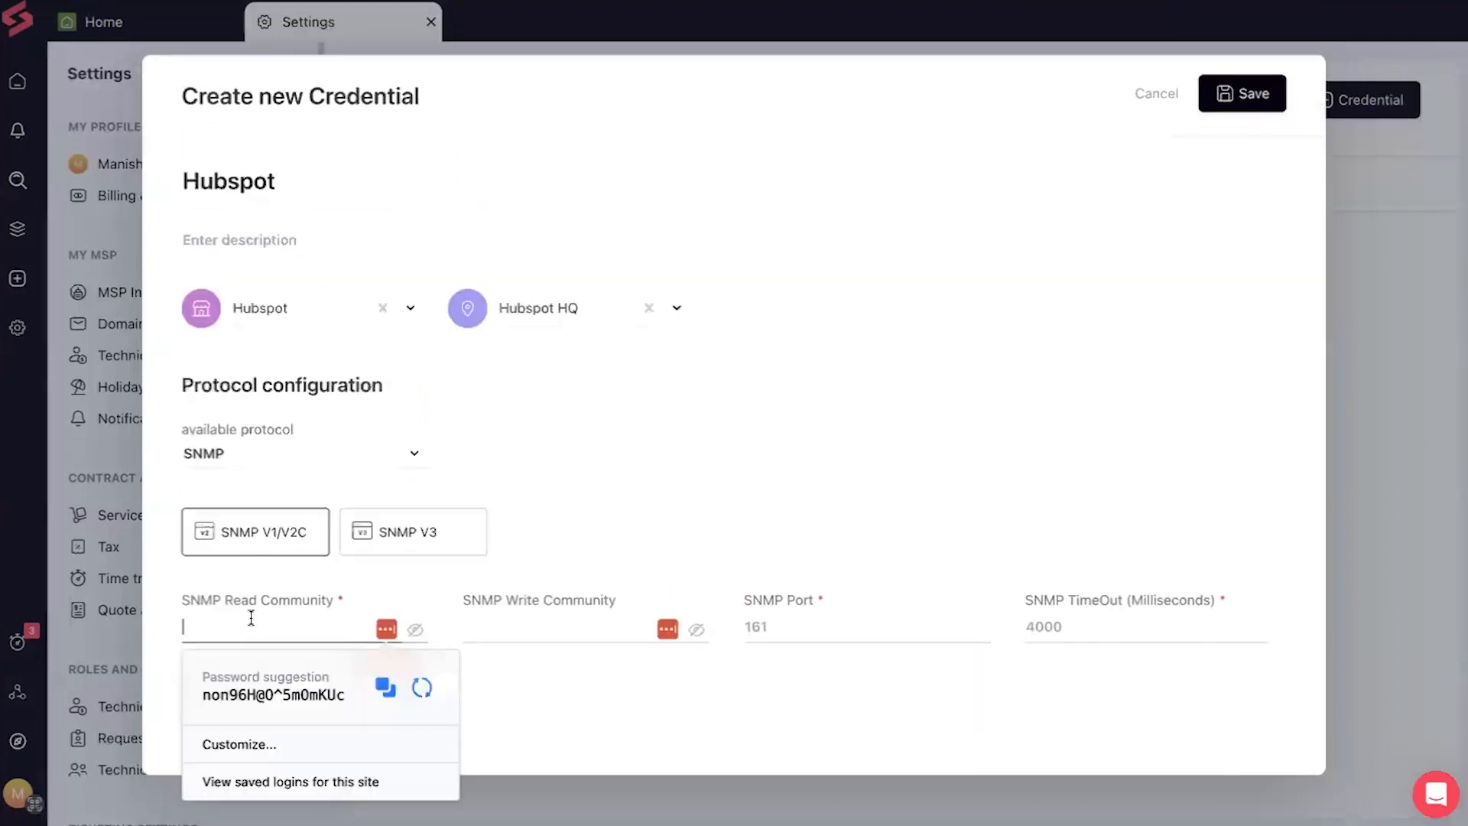
pyautogui.write('private')
pyautogui.click(493, 628)
pyautogui.write('public')
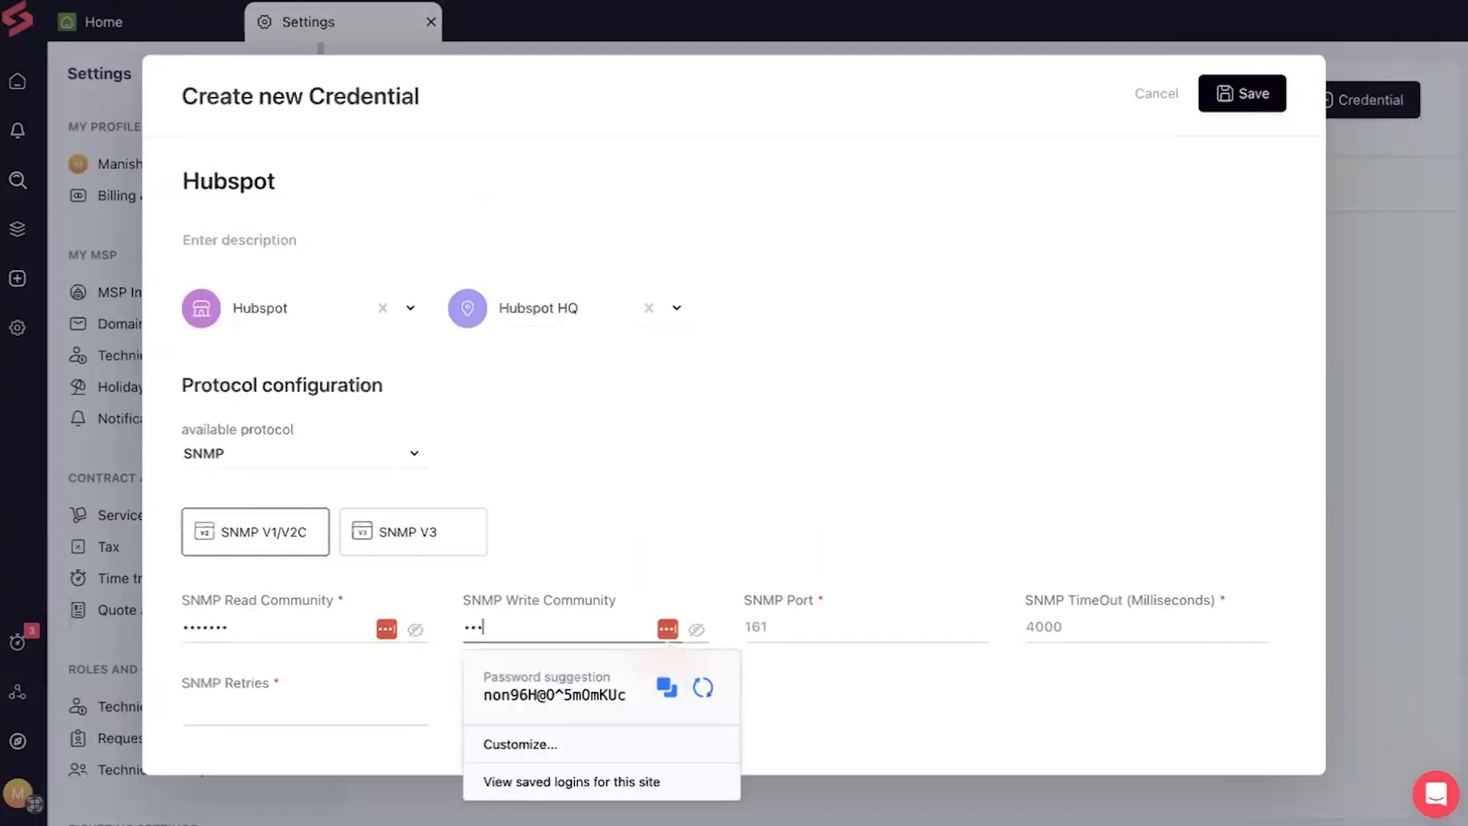
pyautogui.click(799, 618)
pyautogui.write('161')
# Set the timeout to 300 ms and retries to 2, then save the credential
pyautogui.click(1034, 624)
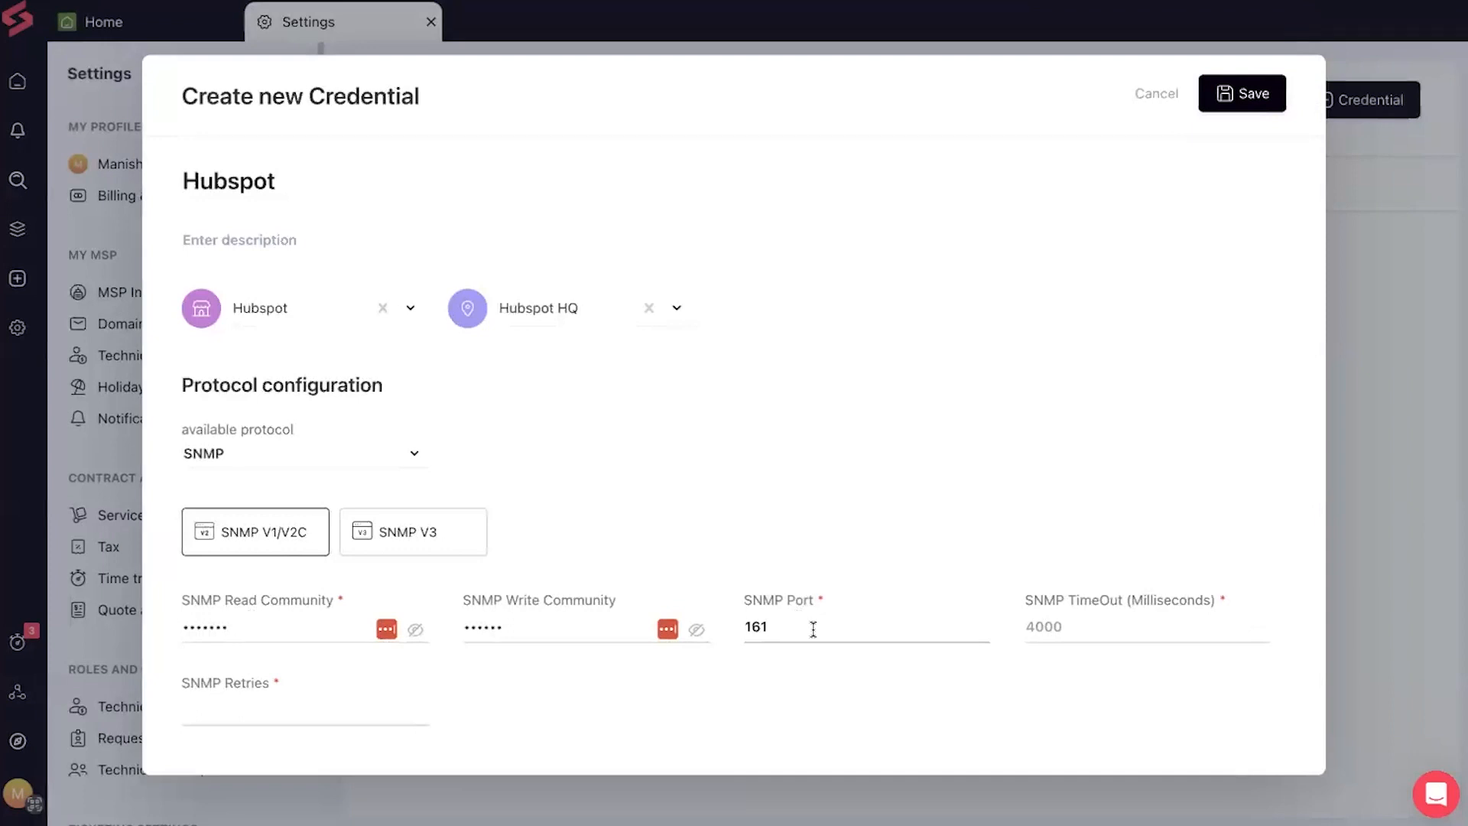
pyautogui.click(1057, 625)
pyautogui.write('300')
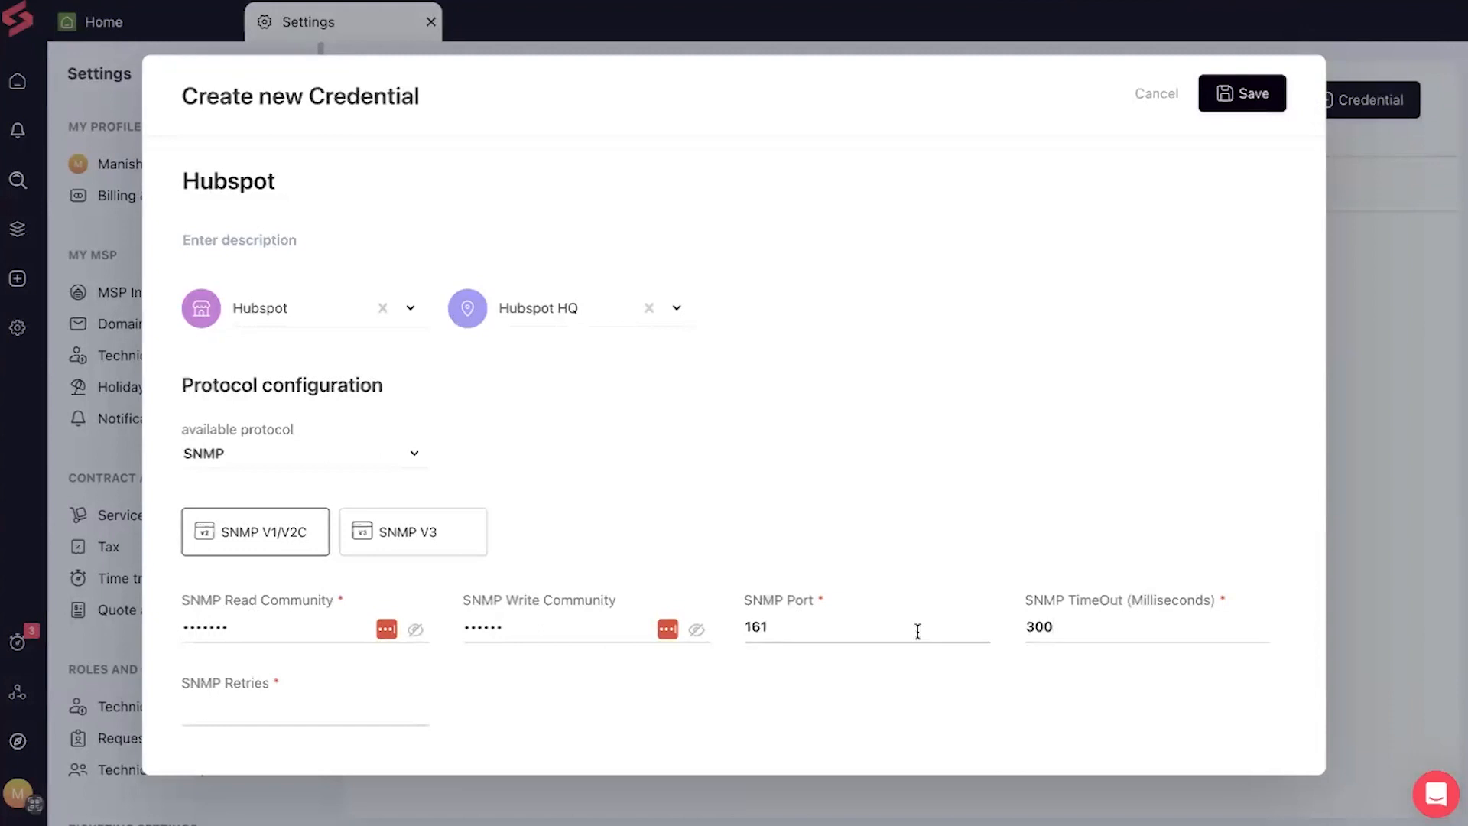
pyautogui.click(319, 707)
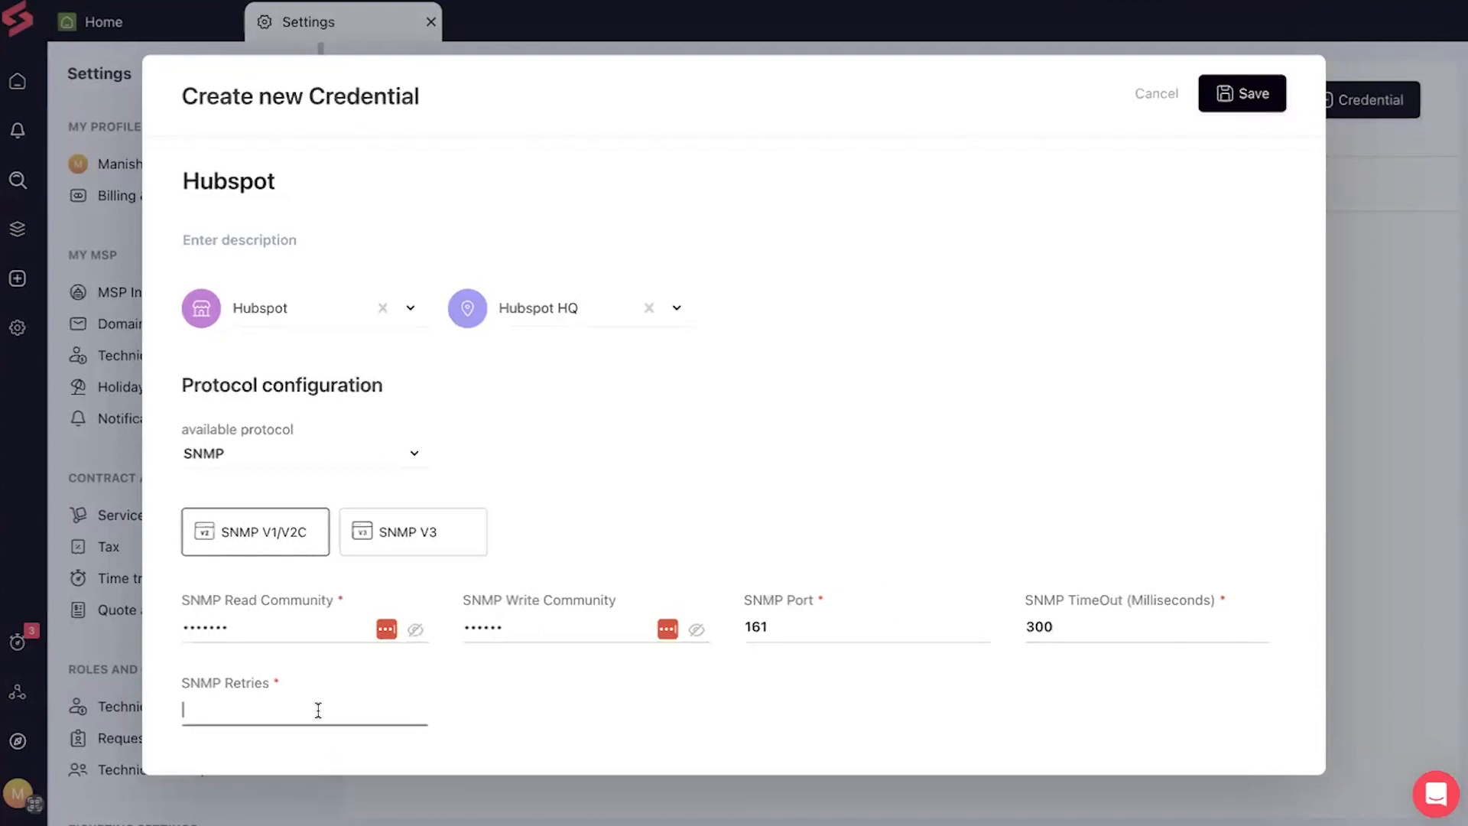
pyautogui.write('2')
pyautogui.click(1240, 102)
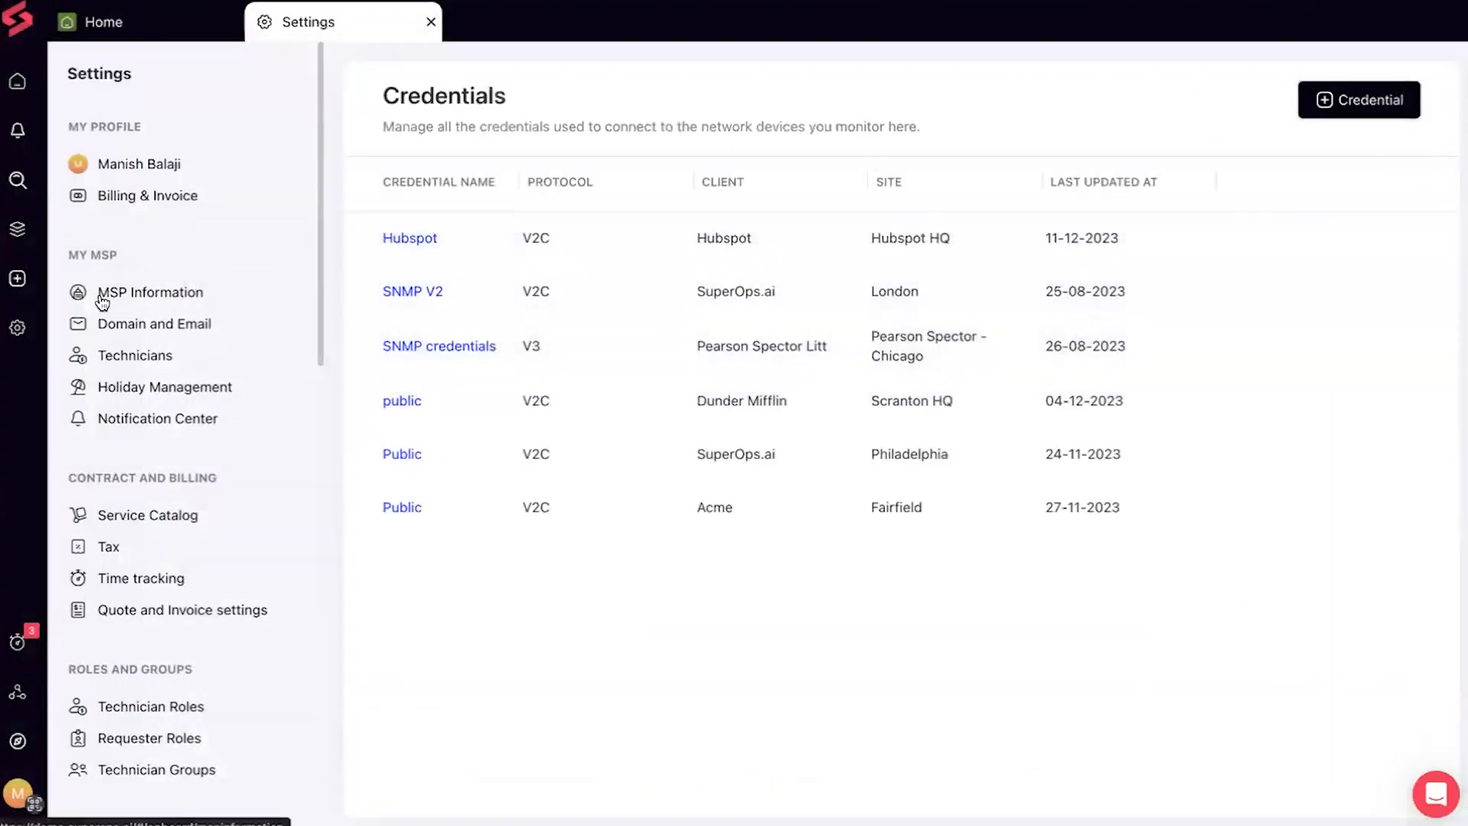
# Scroll the Settings sidebar and open Asset Class under Asset Management
pyautogui.scroll(-3, 103, 301)
pyautogui.scroll(-8, 197, 546)
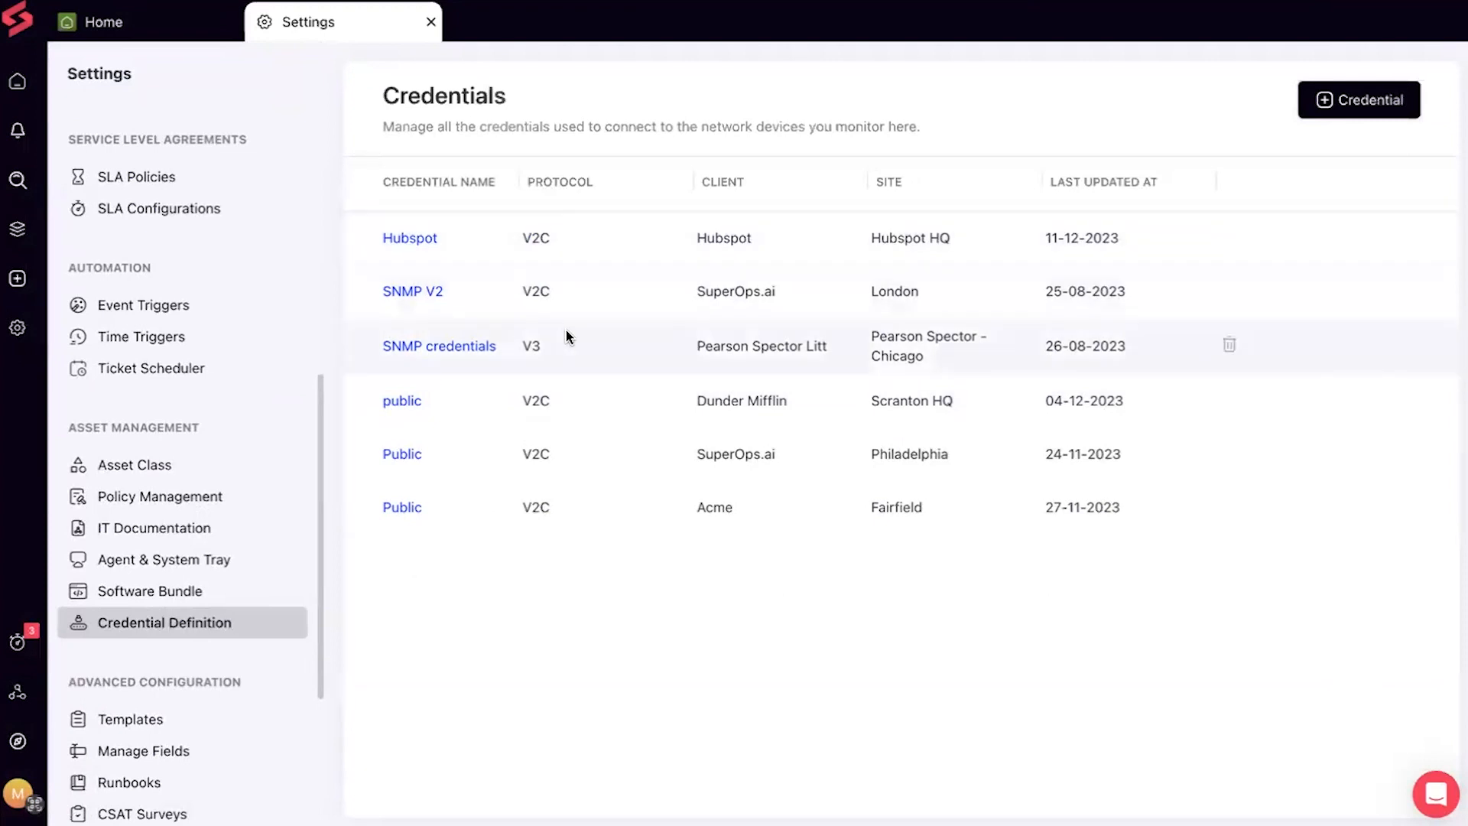
pyautogui.click(193, 473)
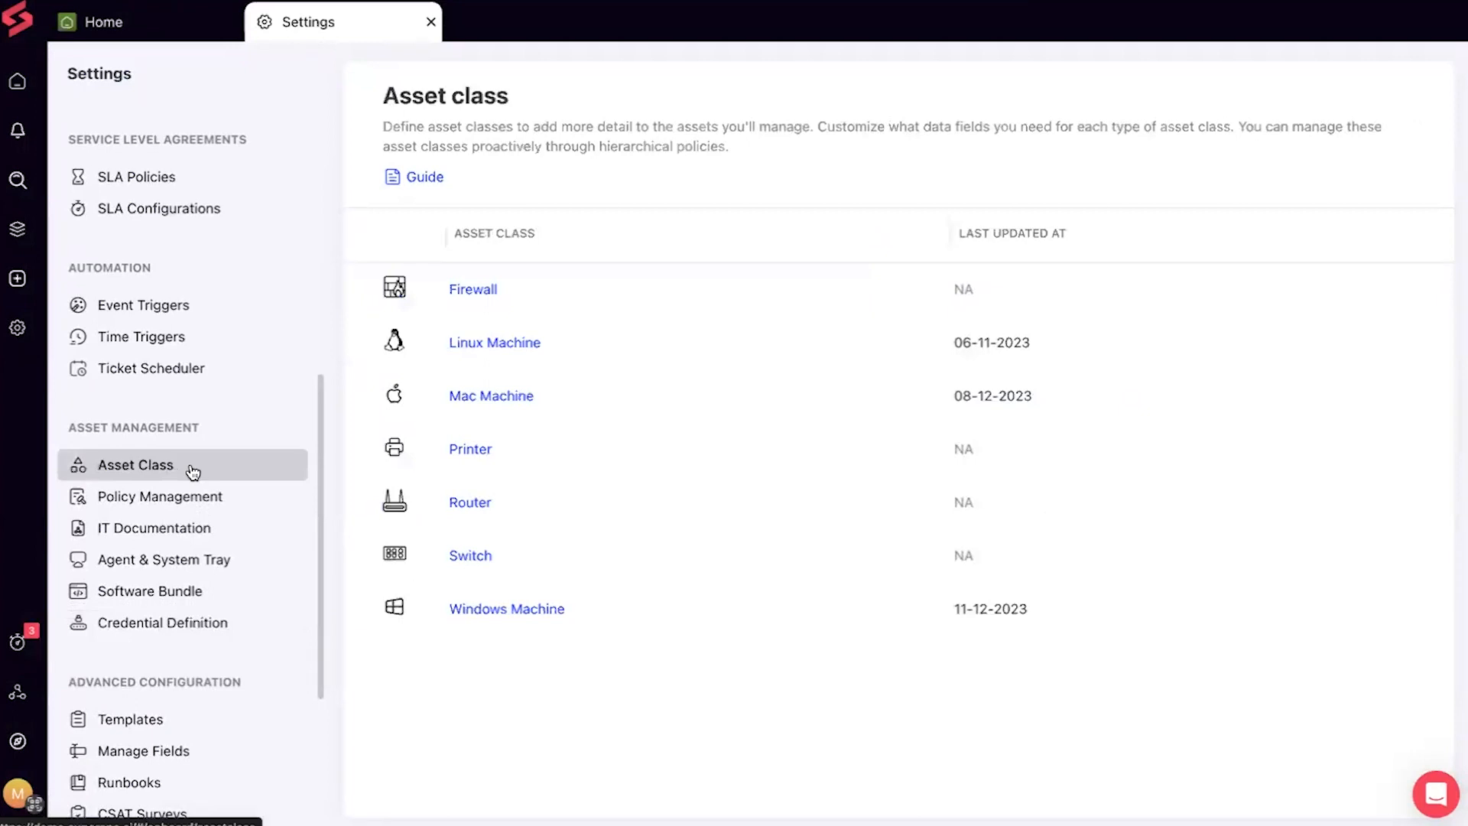
pyautogui.moveTo(713, 800)
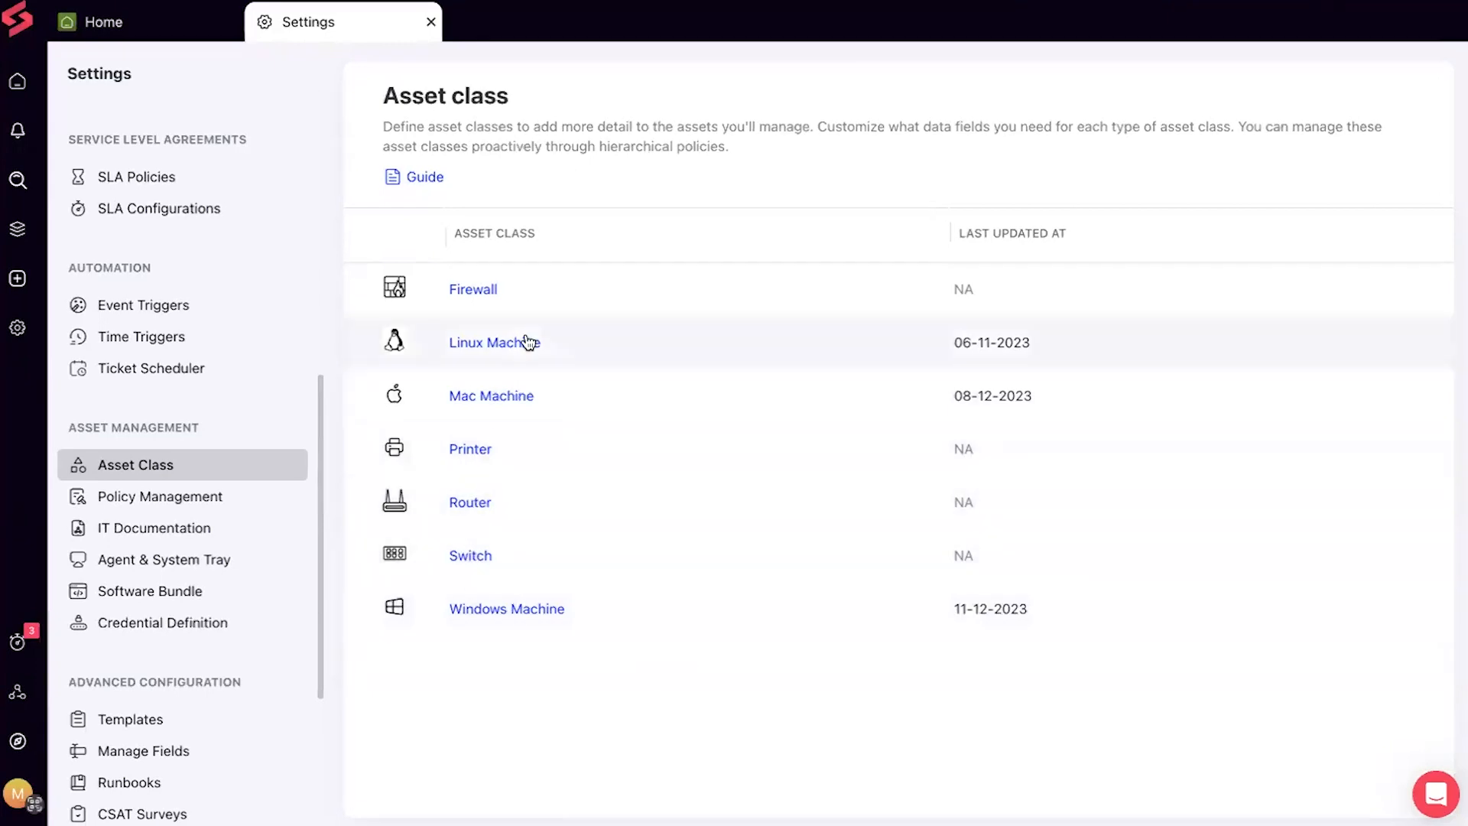
# Open the Router entry in the Asset class list
pyautogui.click(470, 505)
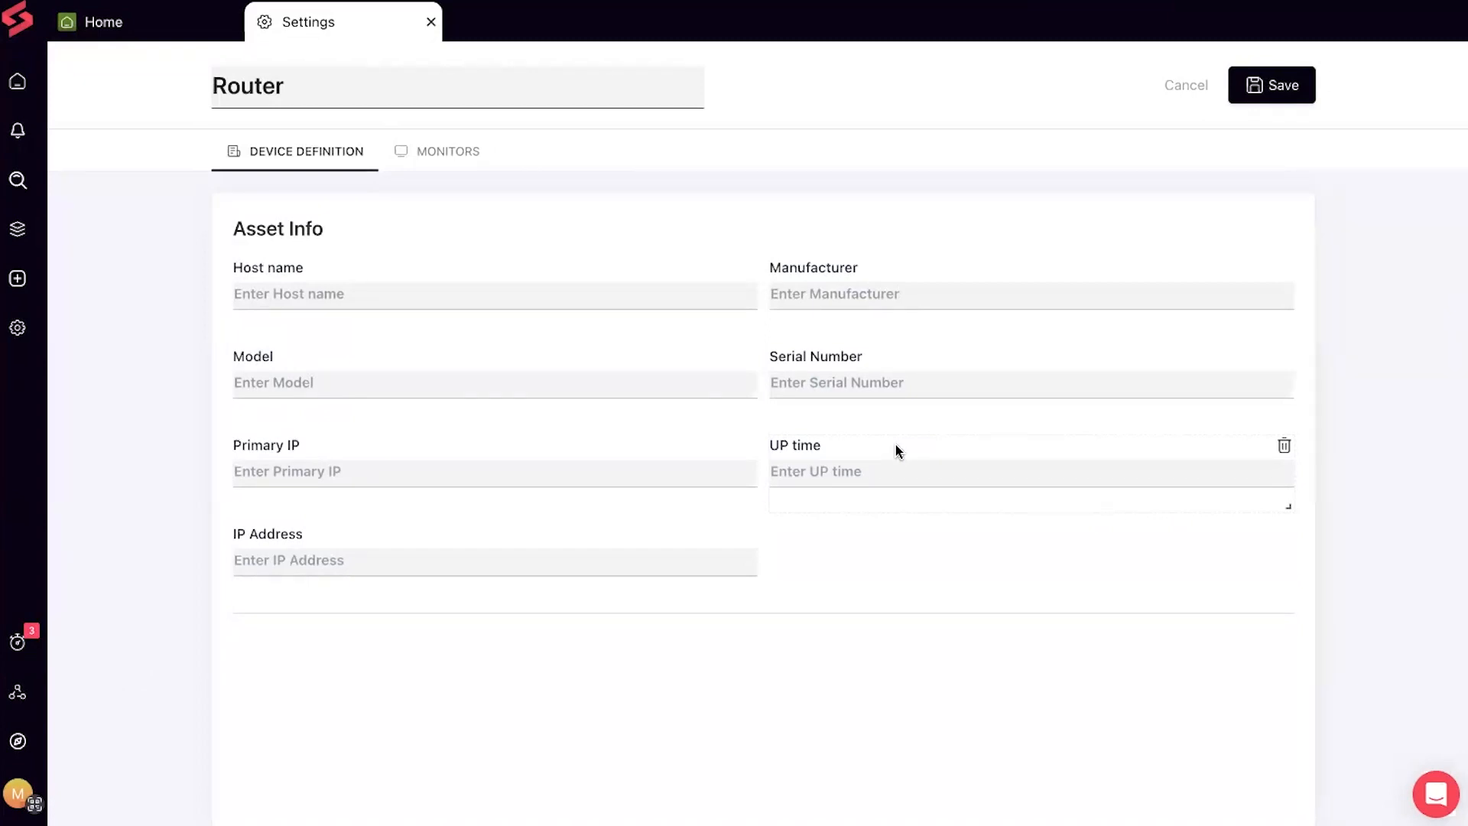
# Open the Router Monitors tab and look through its list of monitors
pyautogui.click(454, 159)
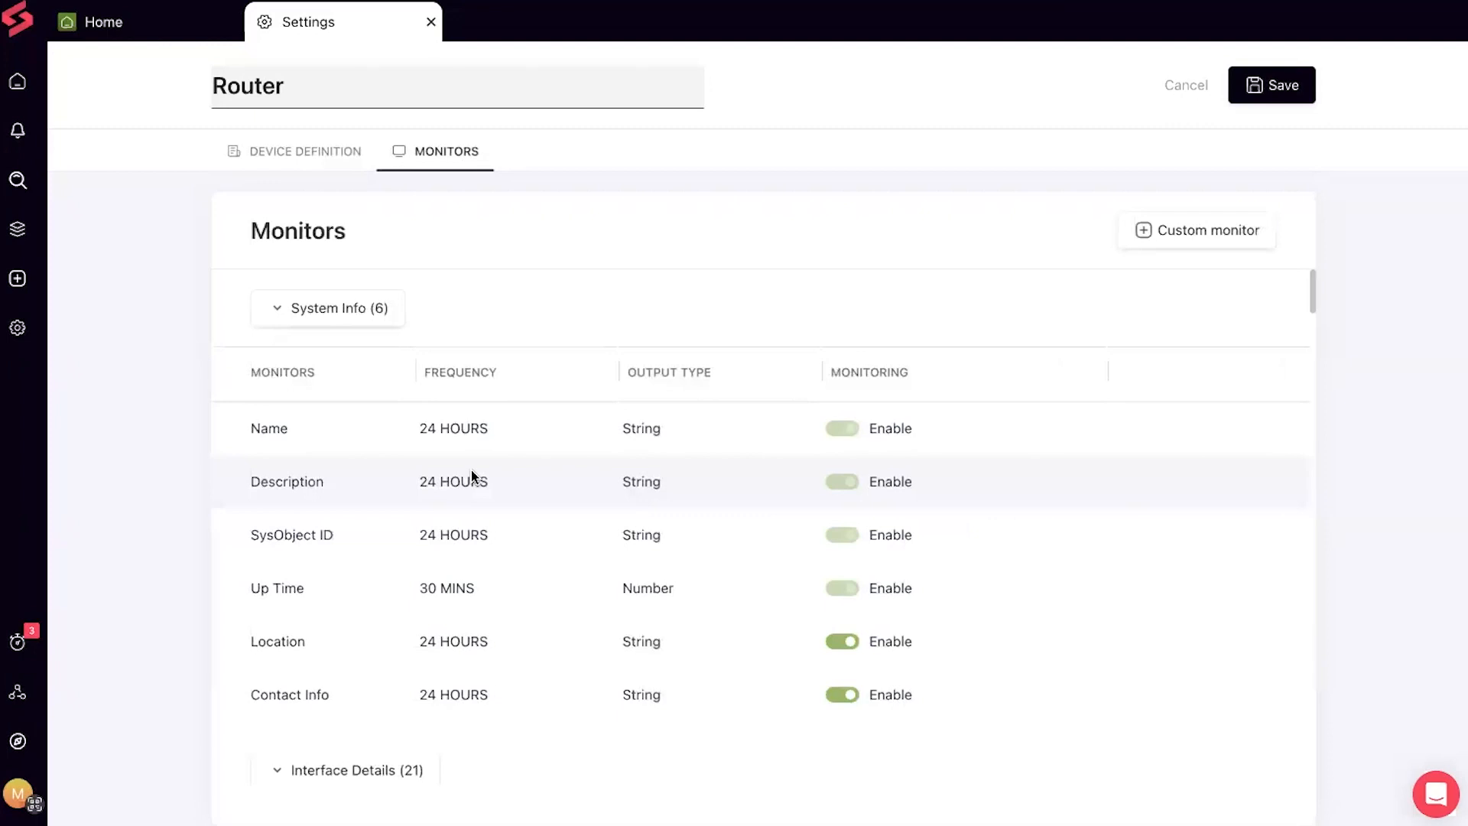
pyautogui.scroll(-3, 472, 475)
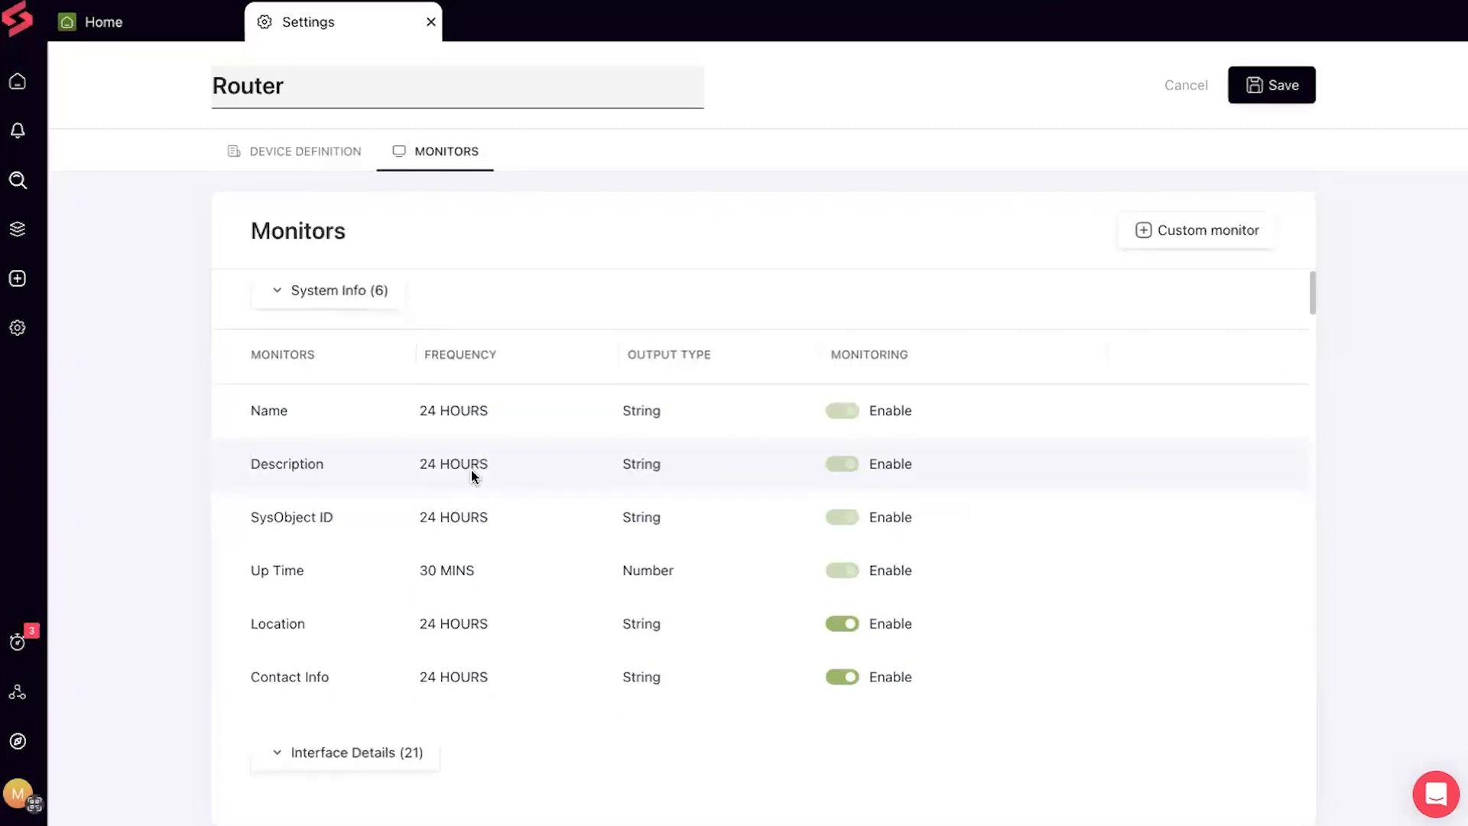
pyautogui.scroll(-5, 471, 476)
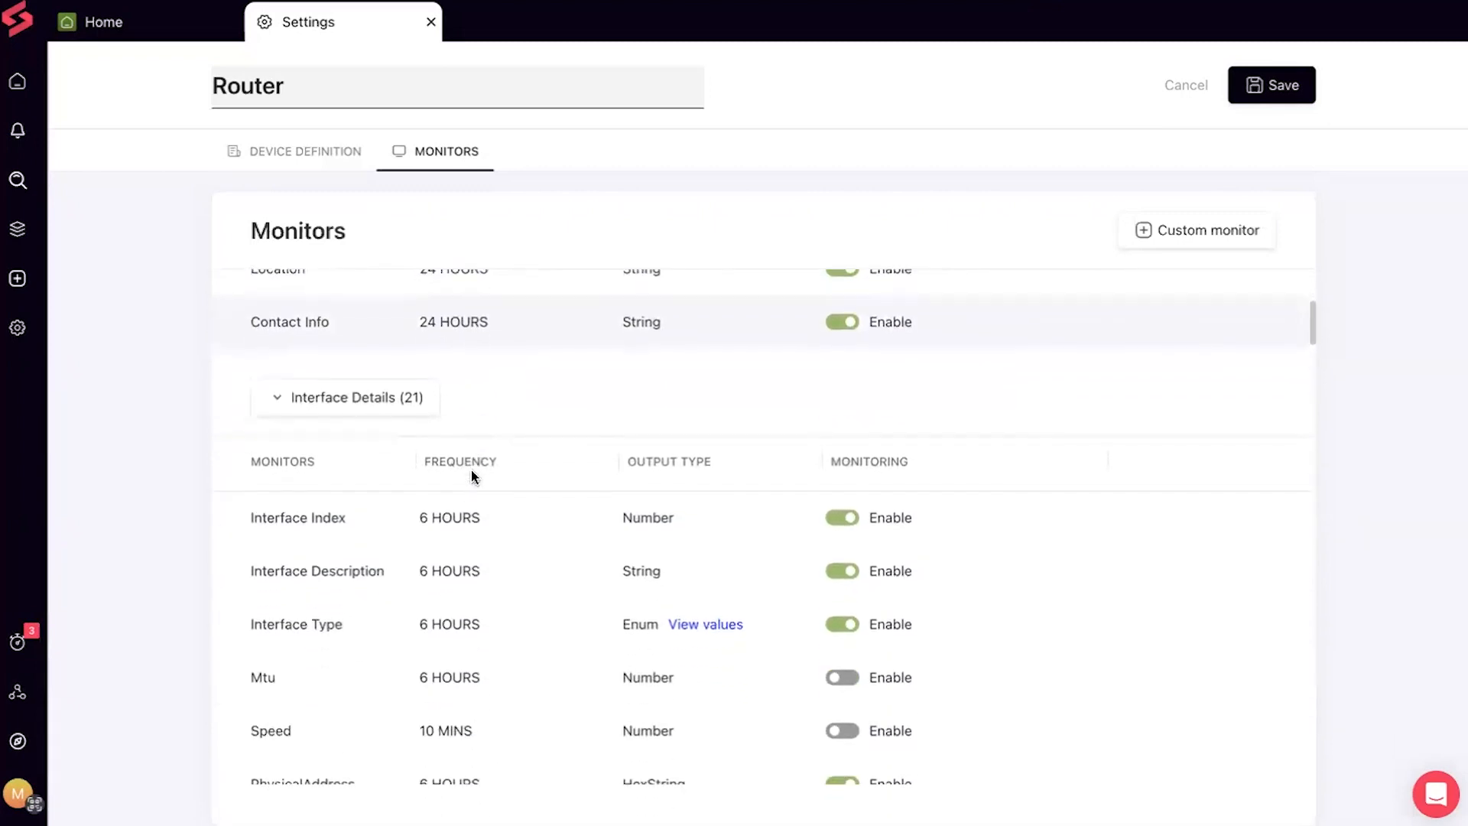
pyautogui.scroll(-4, 471, 474)
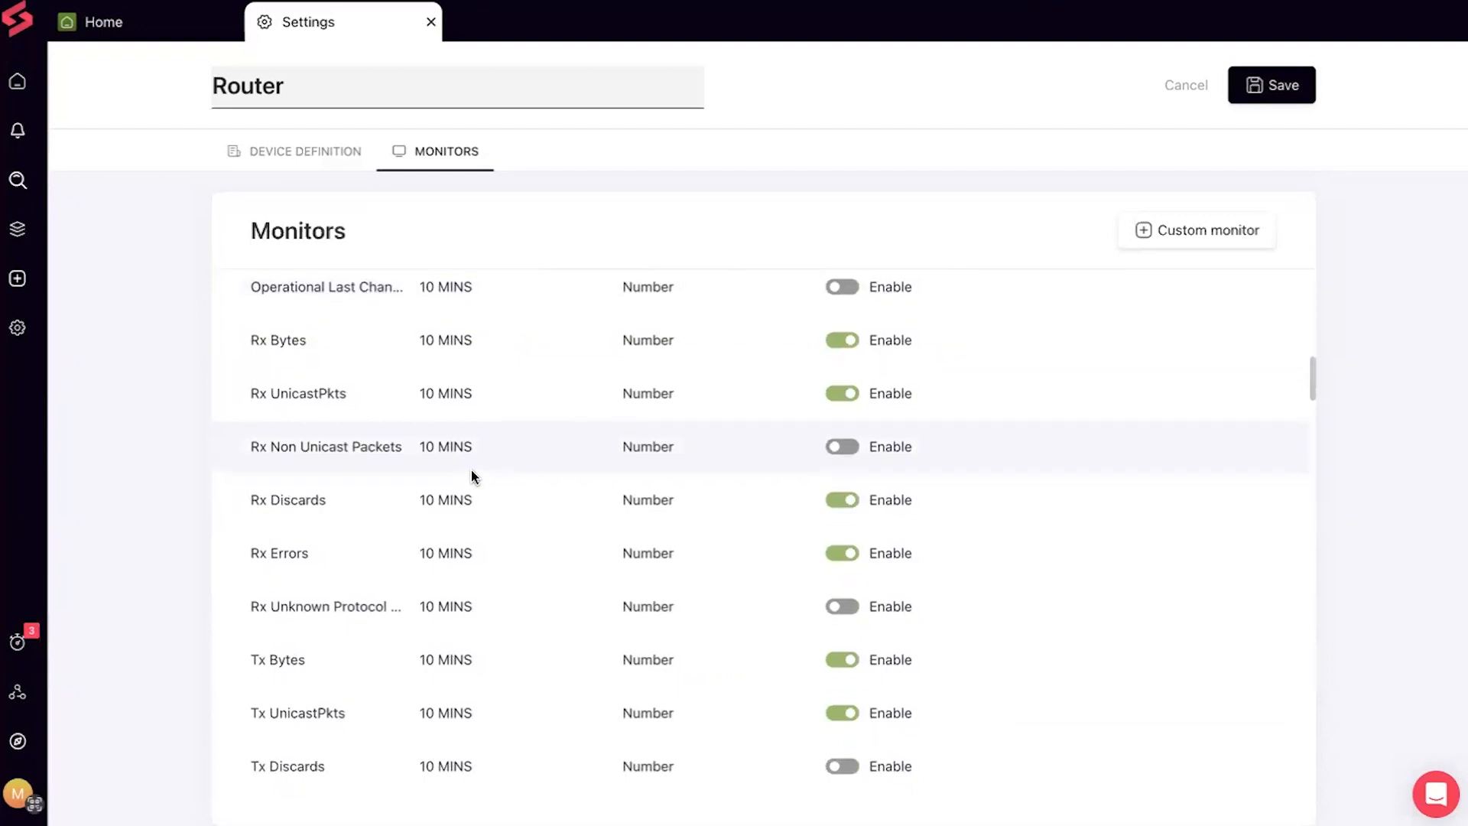
pyautogui.scroll(15, 471, 474)
pyautogui.scroll(-8, 471, 475)
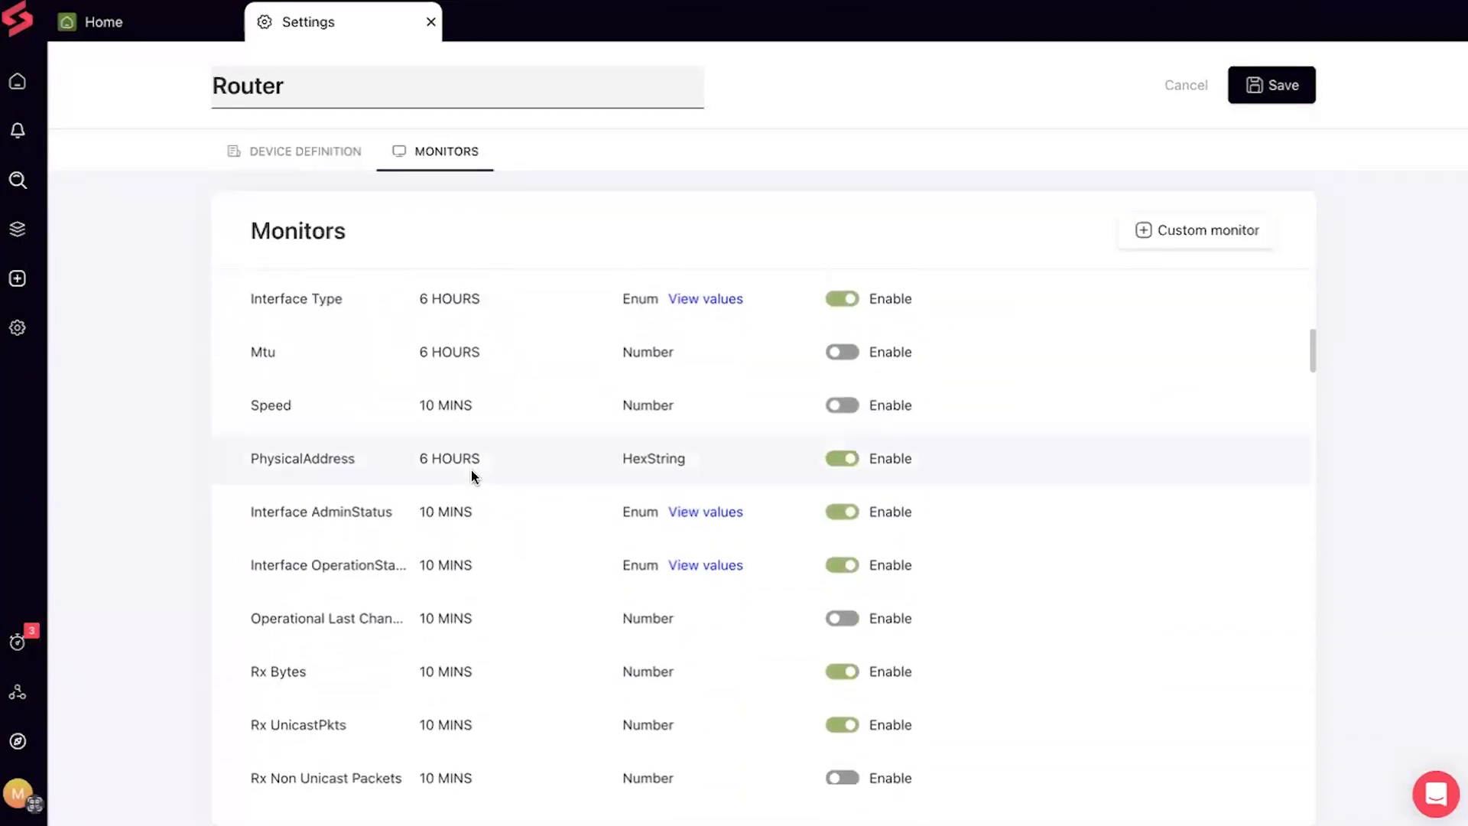
pyautogui.scroll(-4, 471, 474)
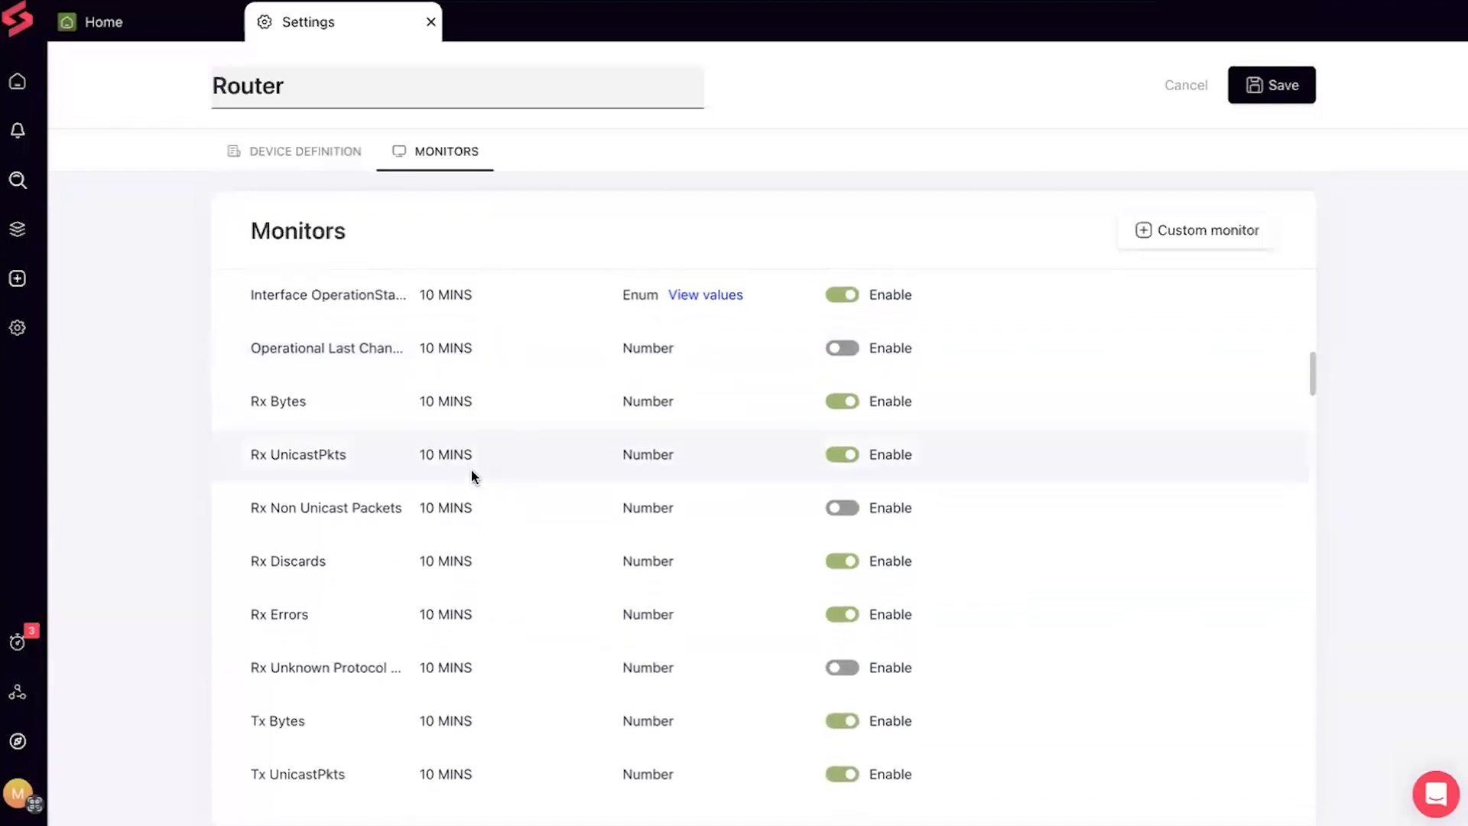
pyautogui.scroll(-1, 471, 475)
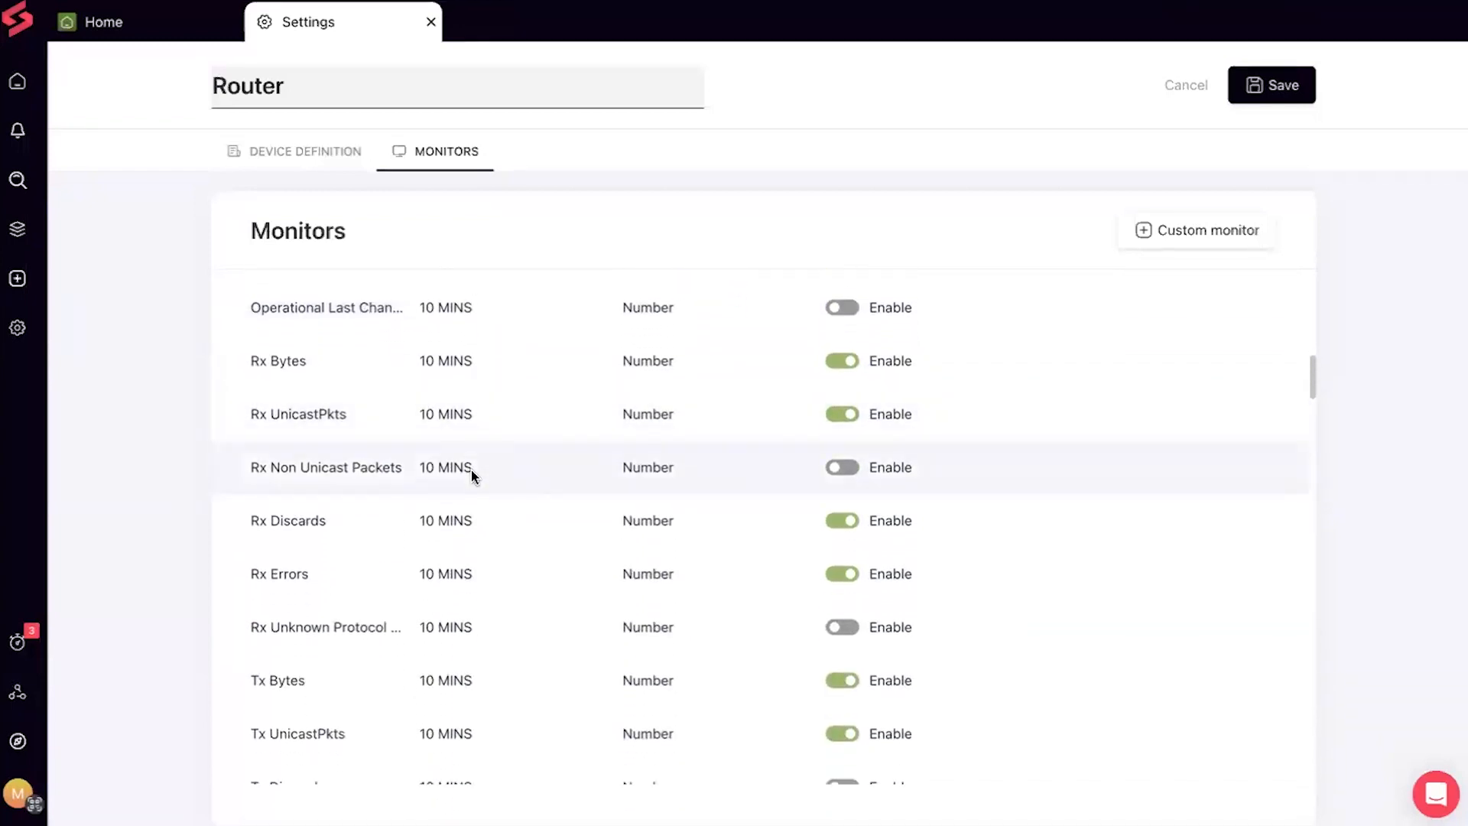
pyautogui.scroll(3, 471, 469)
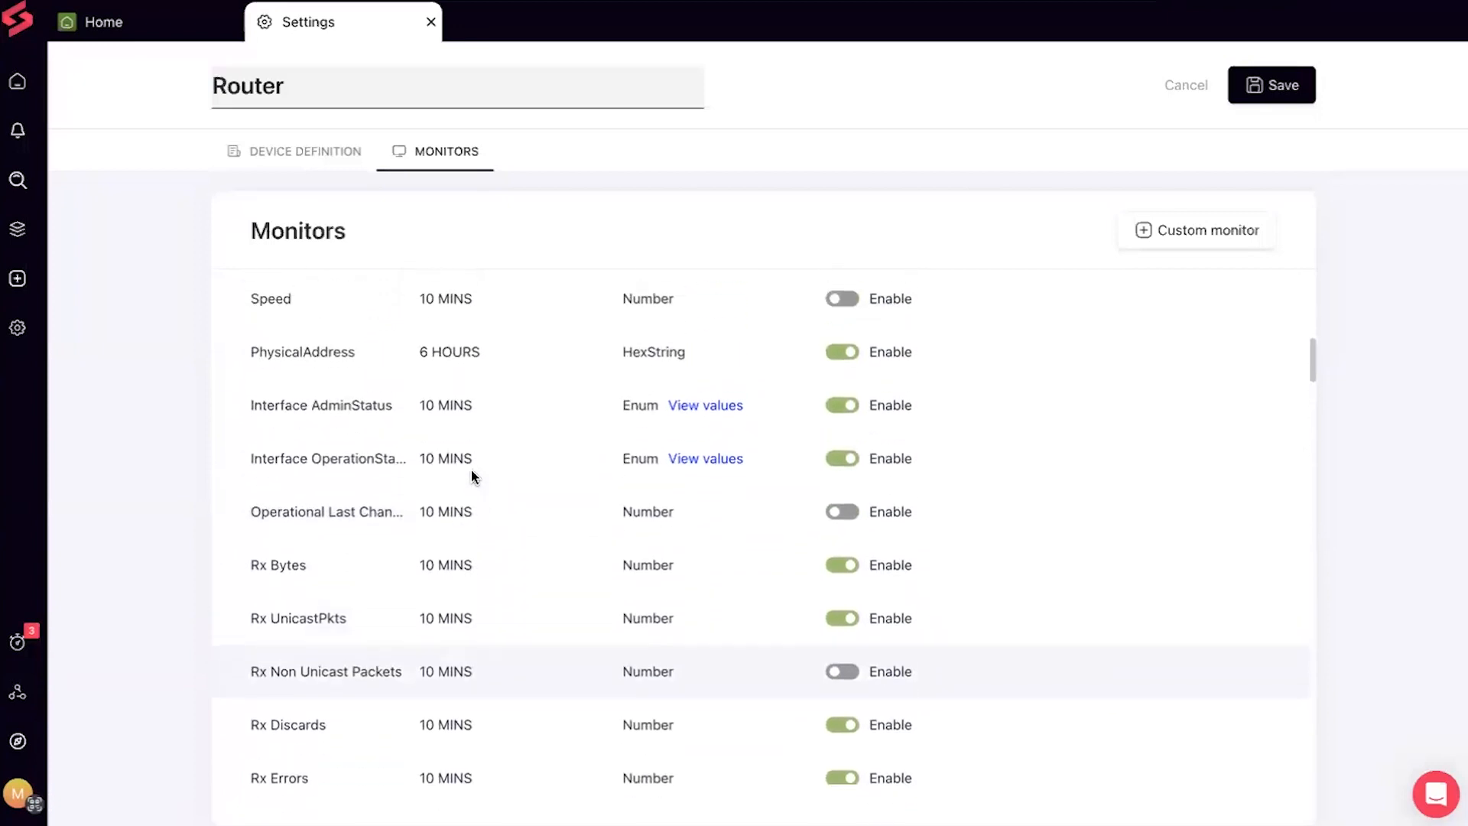
pyautogui.scroll(5, 471, 470)
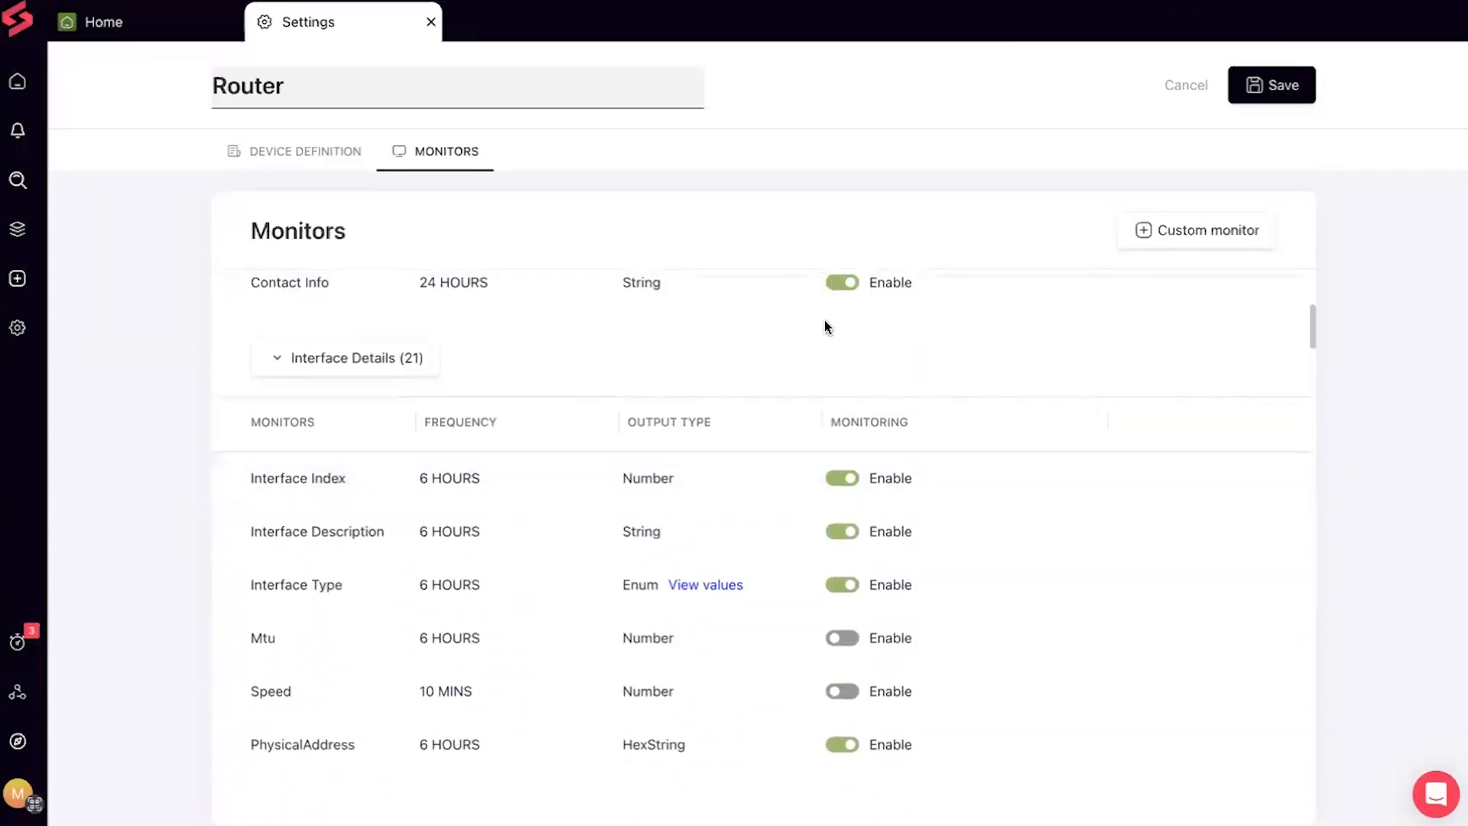
# Disable Interface Index monitoring, enable Speed monitoring, and close the Settings tab
pyautogui.click(845, 479)
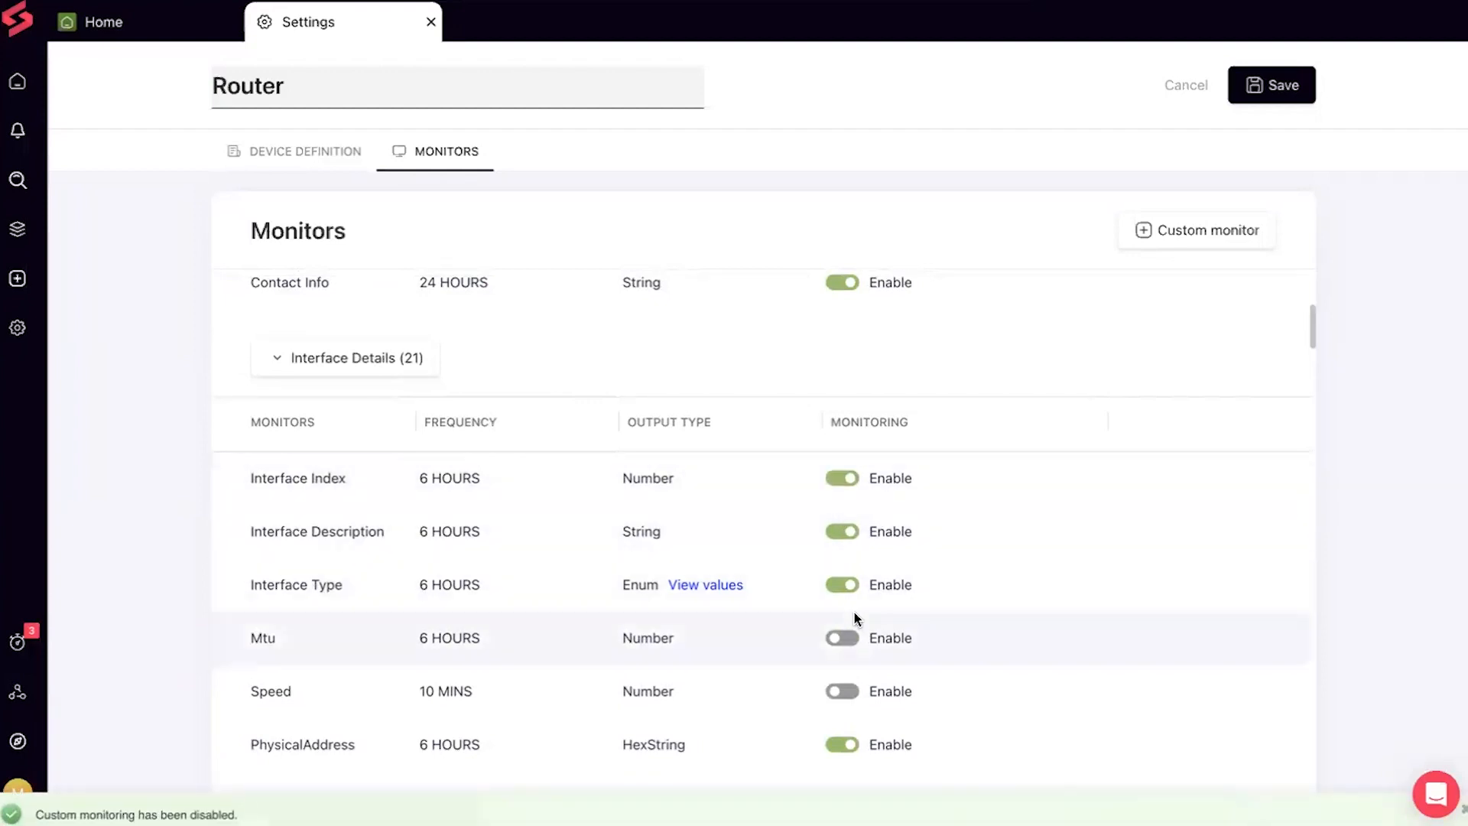
pyautogui.click(844, 692)
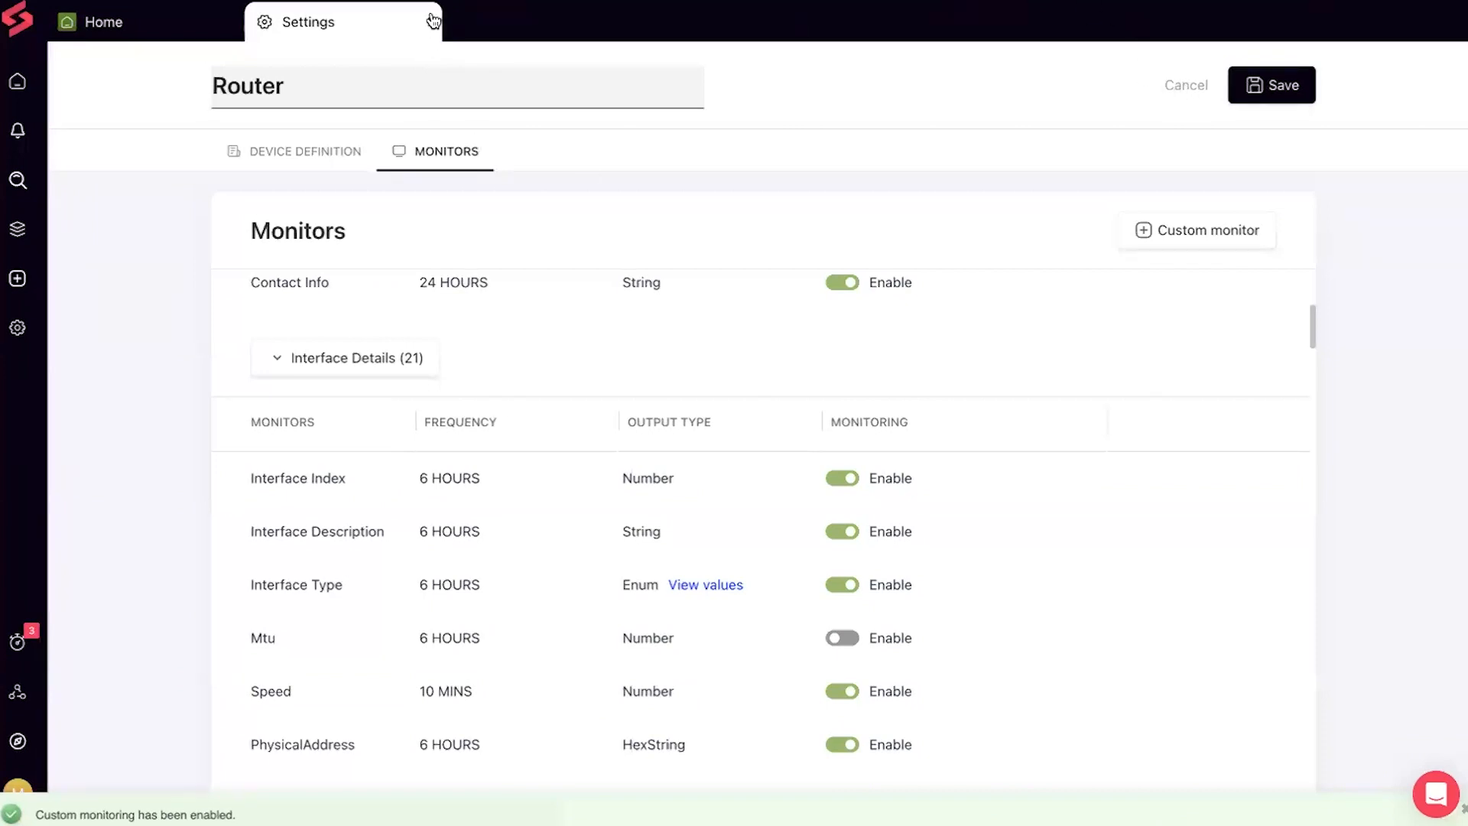
pyautogui.scroll(-4, 276, 518)
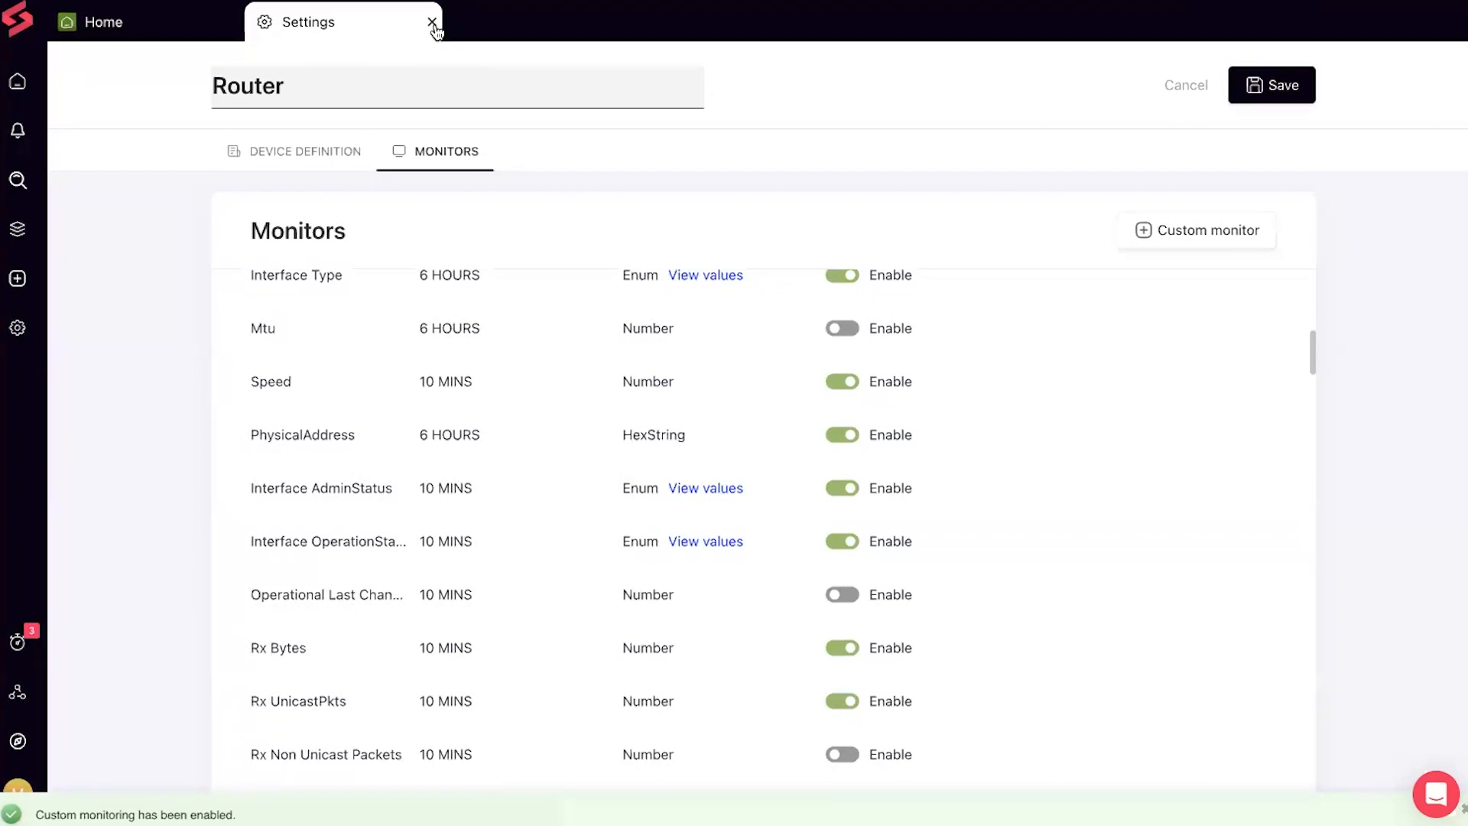
pyautogui.scroll(-1, 470, 425)
pyautogui.scroll(-5, 469, 426)
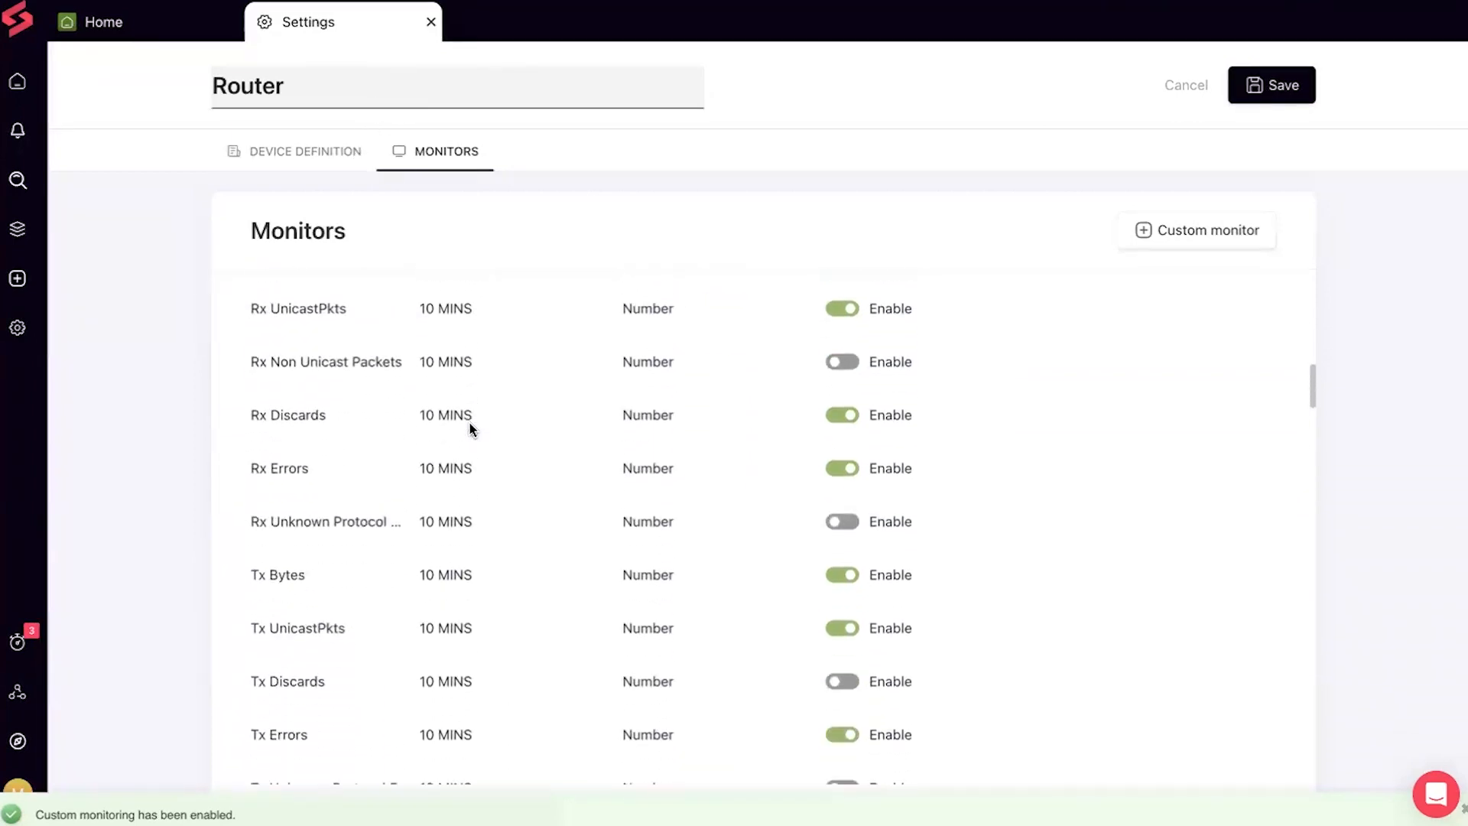
pyautogui.scroll(5, 469, 424)
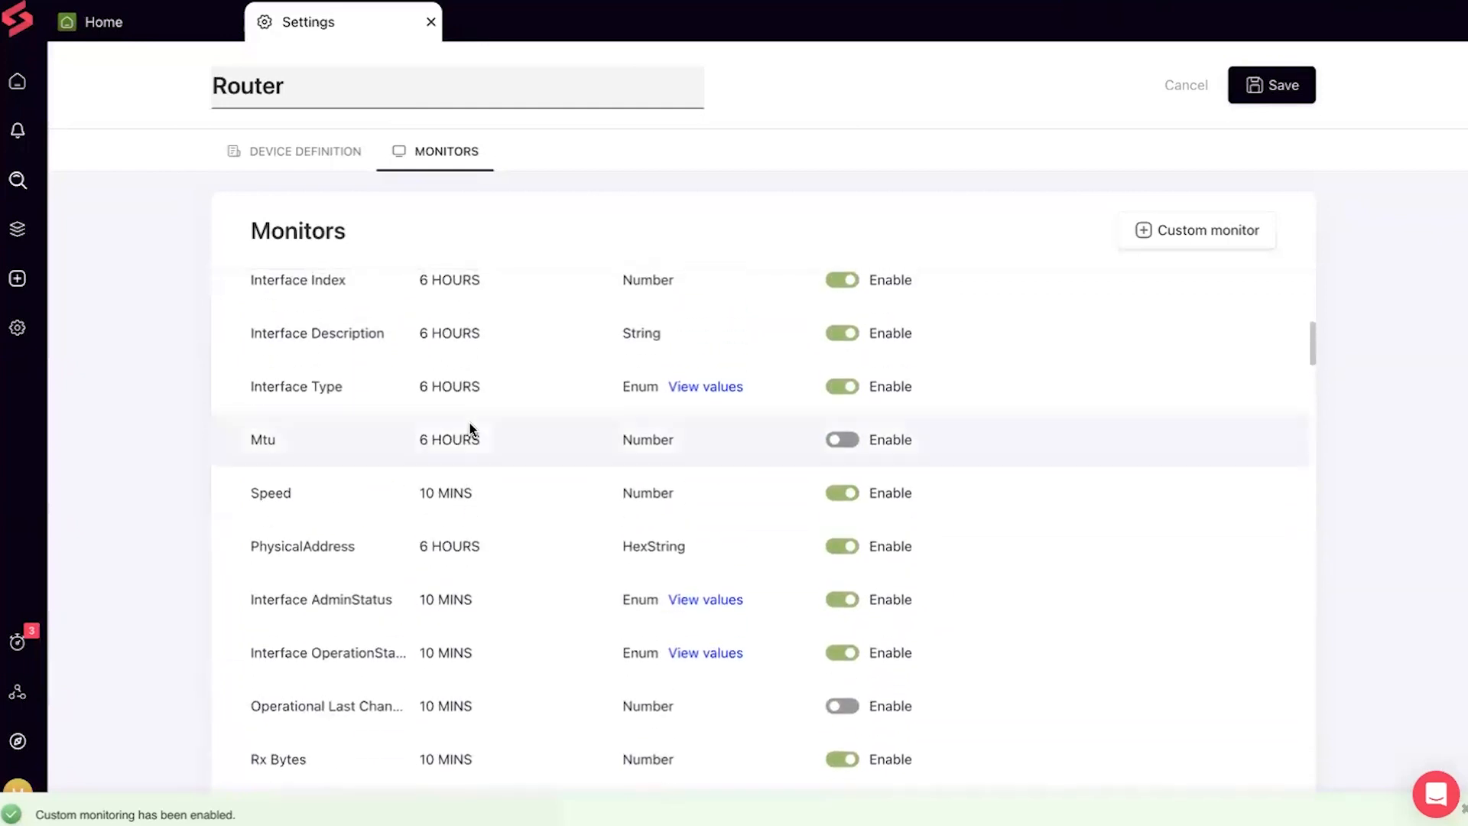
pyautogui.click(430, 22)
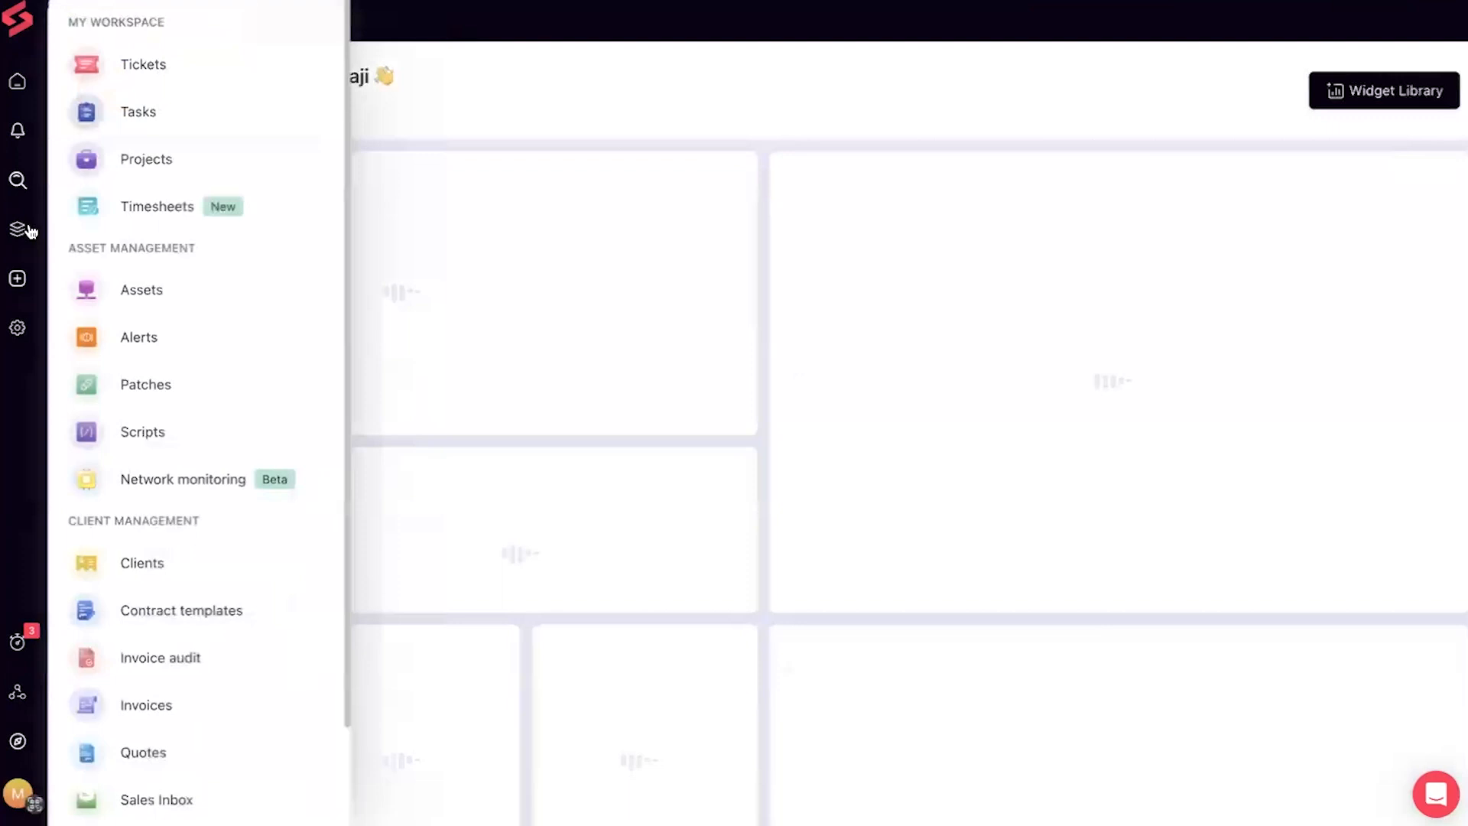
# Open Network monitoring from the sidebar to show the Probes list
pyautogui.moveTo(14, 235)
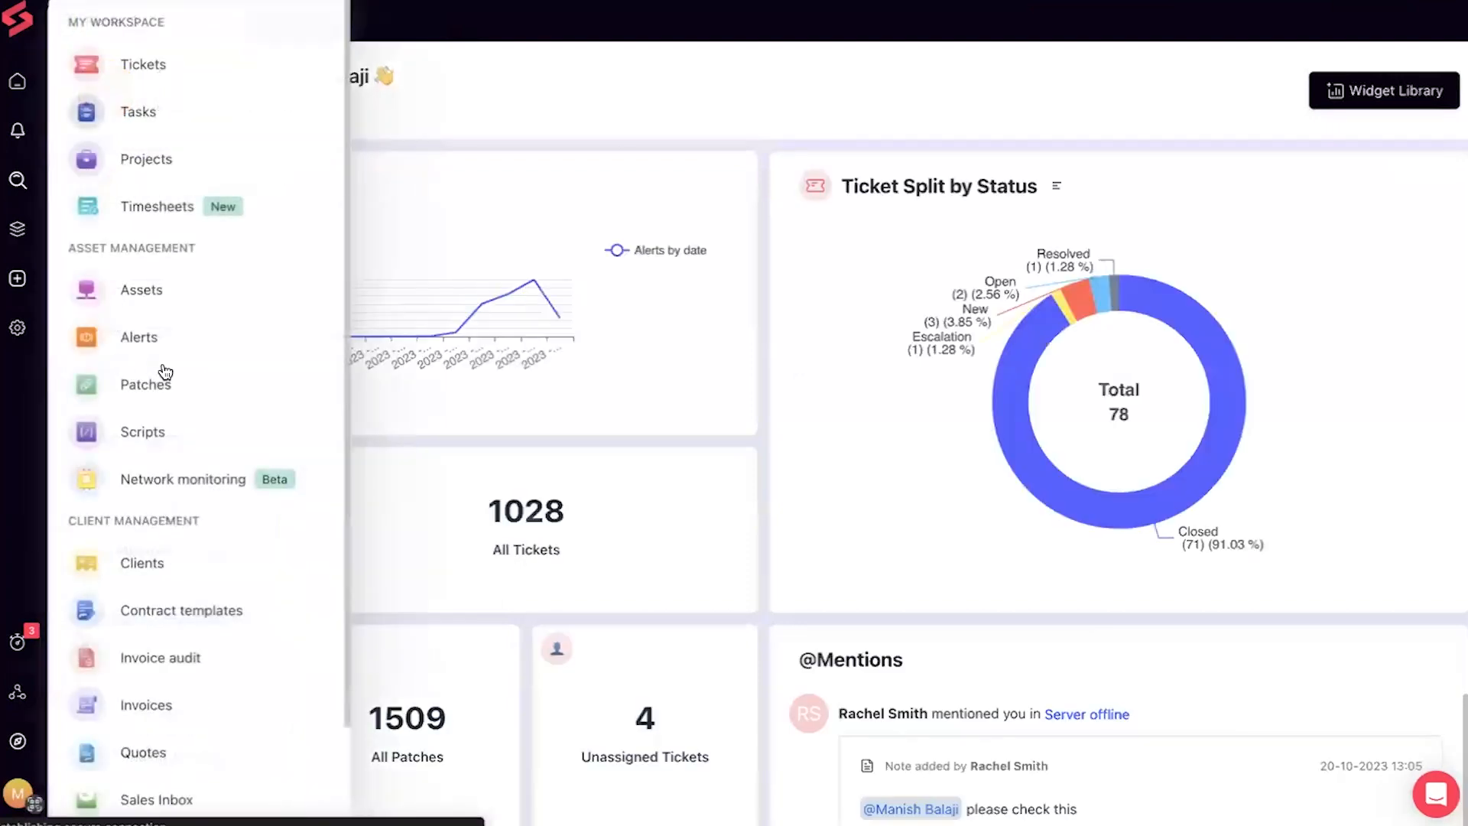
pyautogui.scroll(-2, 165, 371)
pyautogui.click(165, 360)
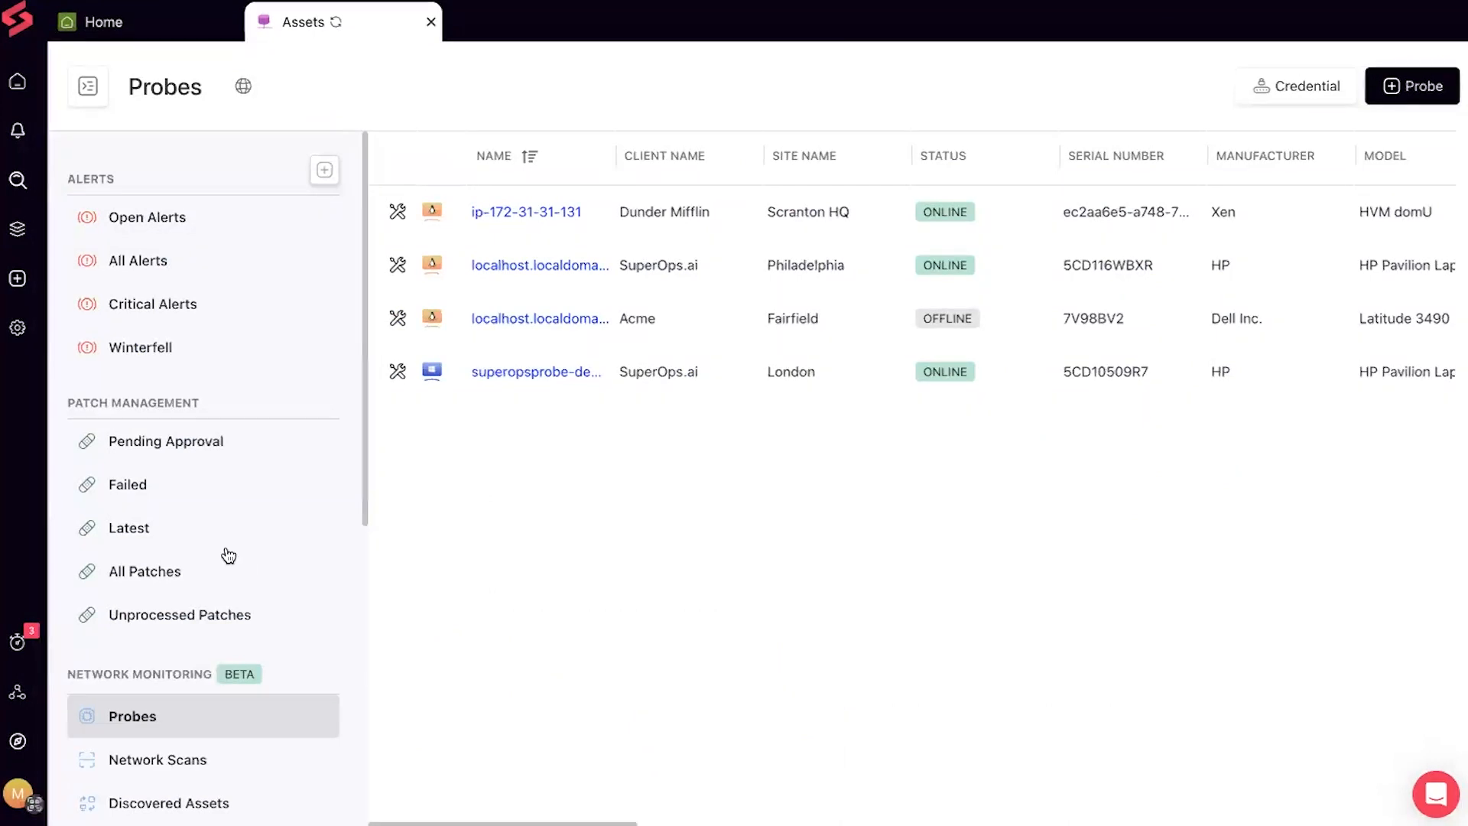
pyautogui.scroll(-3, 224, 556)
pyautogui.moveTo(17, 241)
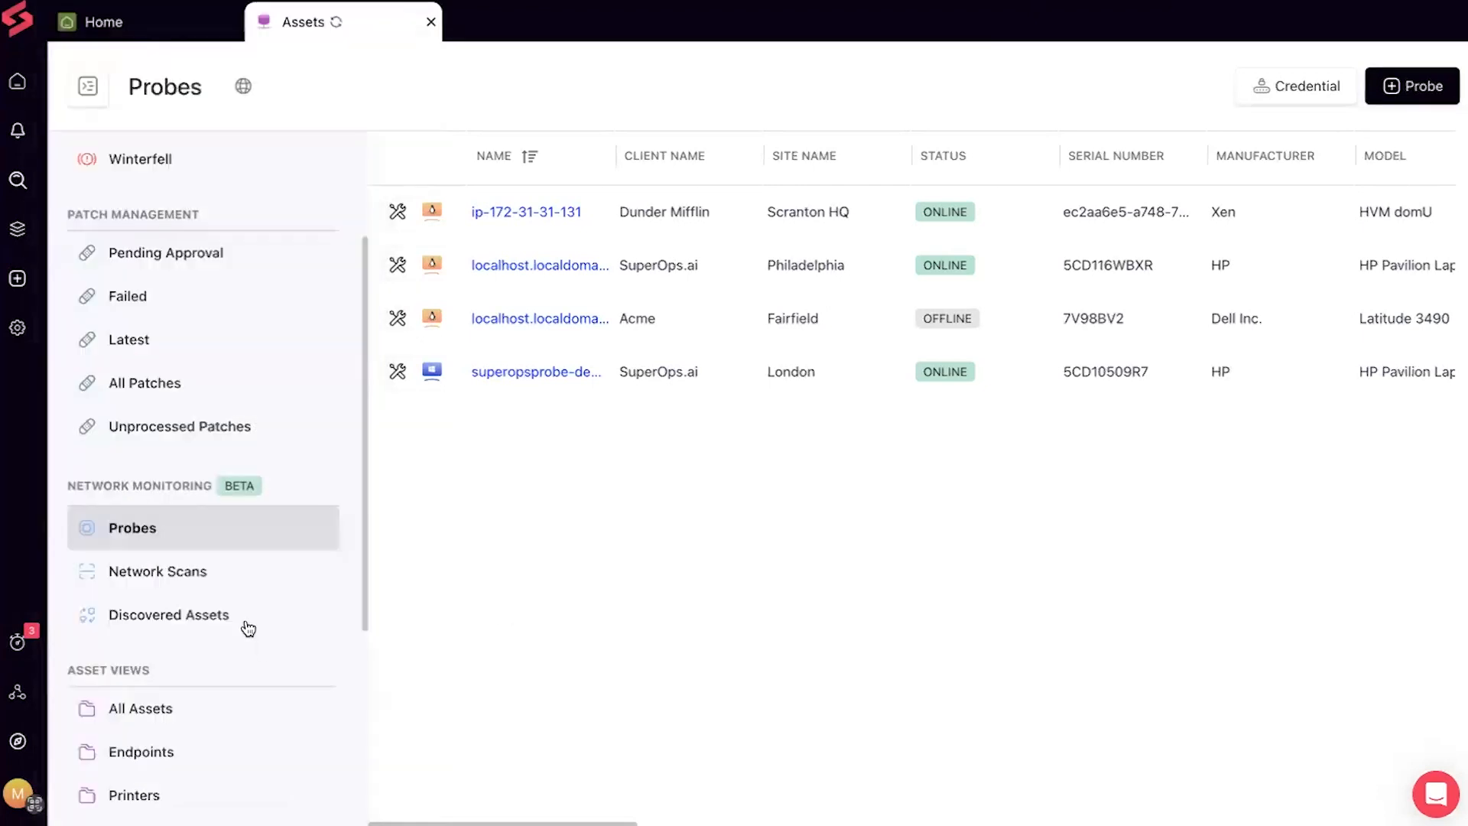
pyautogui.scroll(-1, 248, 628)
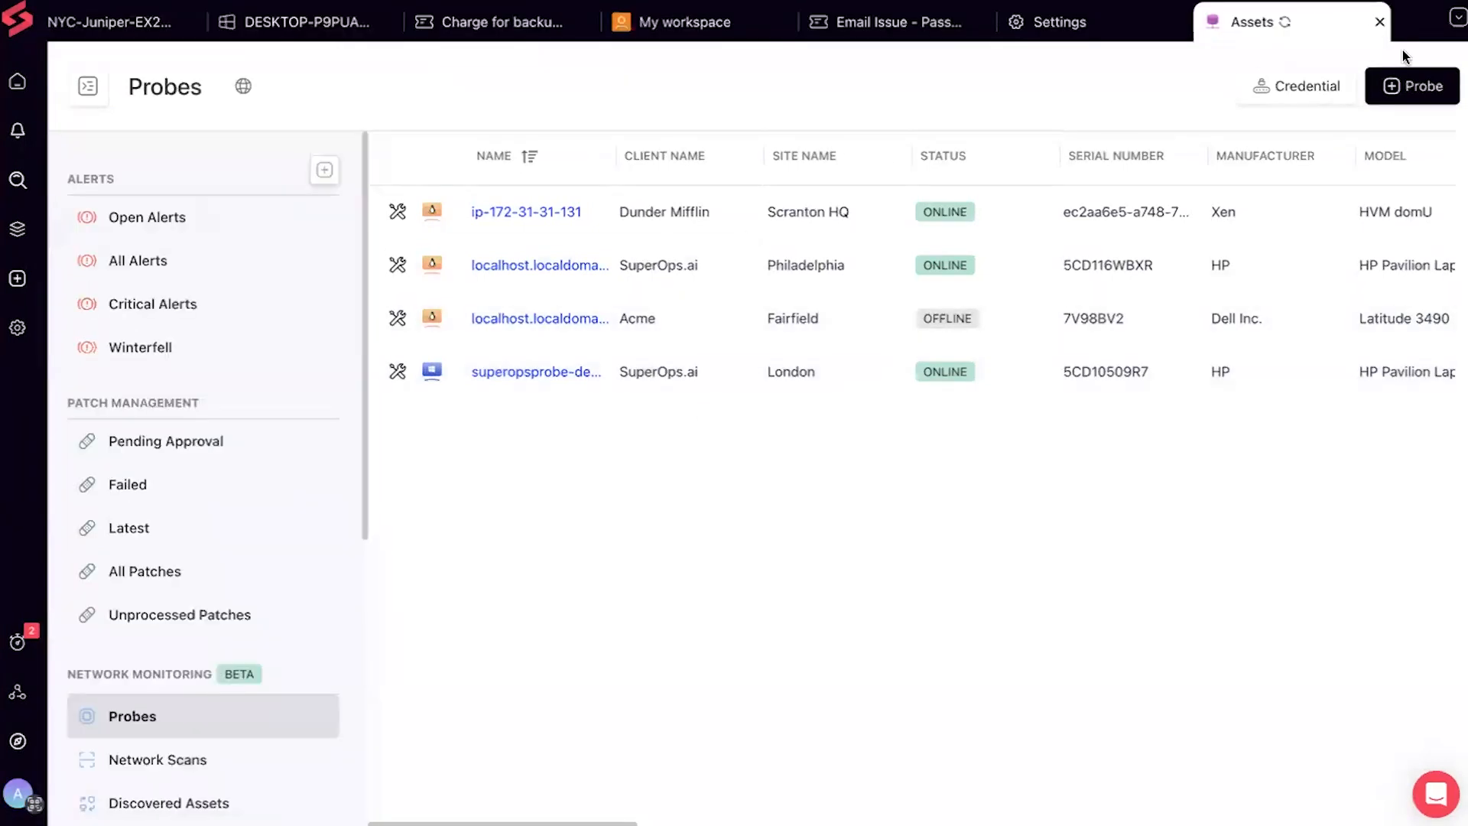
# Open the + Probe menu showing Convert Existing Asset and Download & Install Probe
pyautogui.click(1390, 91)
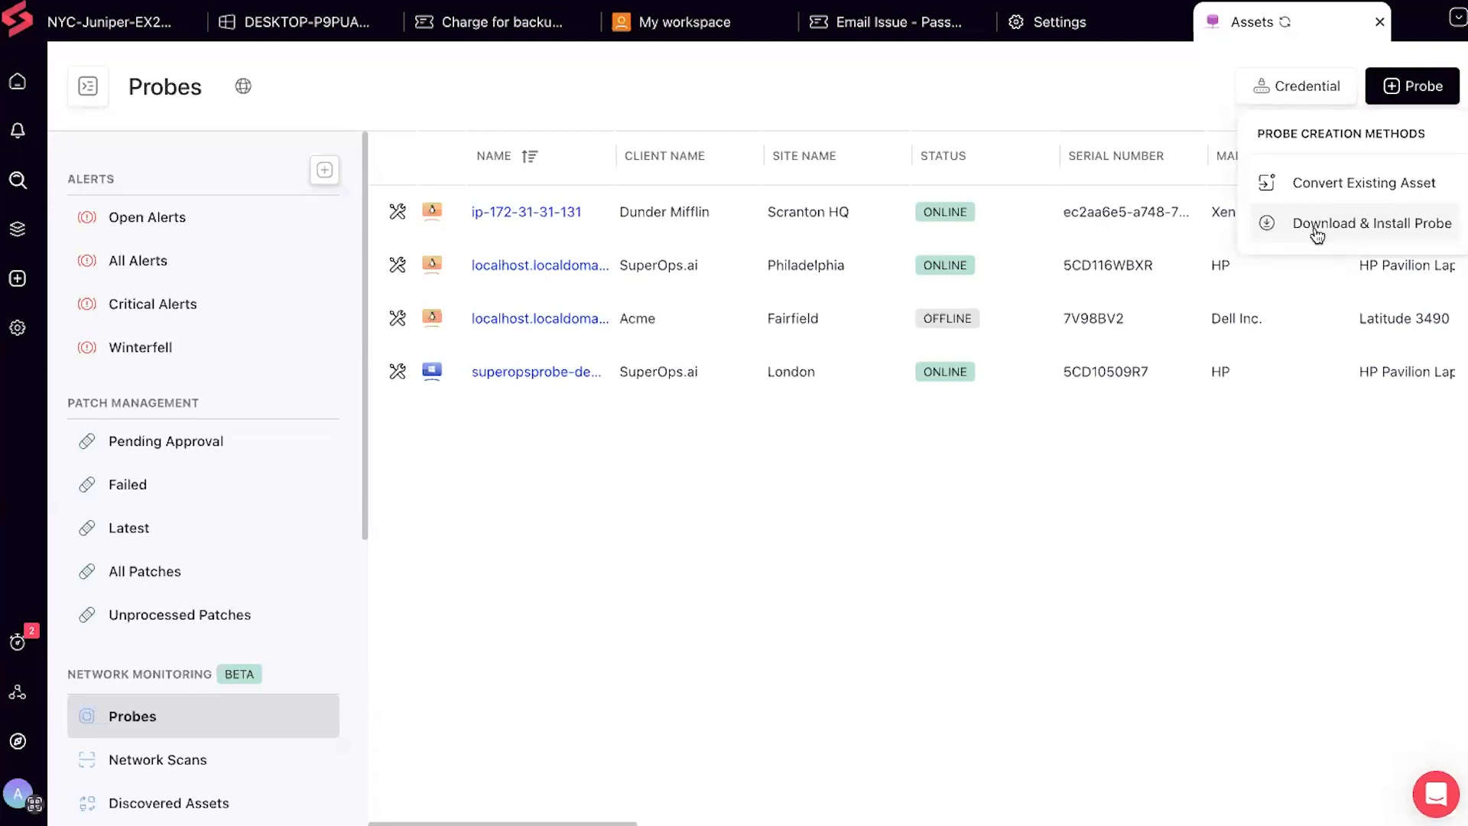
# Convert the superopsdemo asset into a probe for client Hubspot at site Hubspot HQ and save
pyautogui.click(1329, 199)
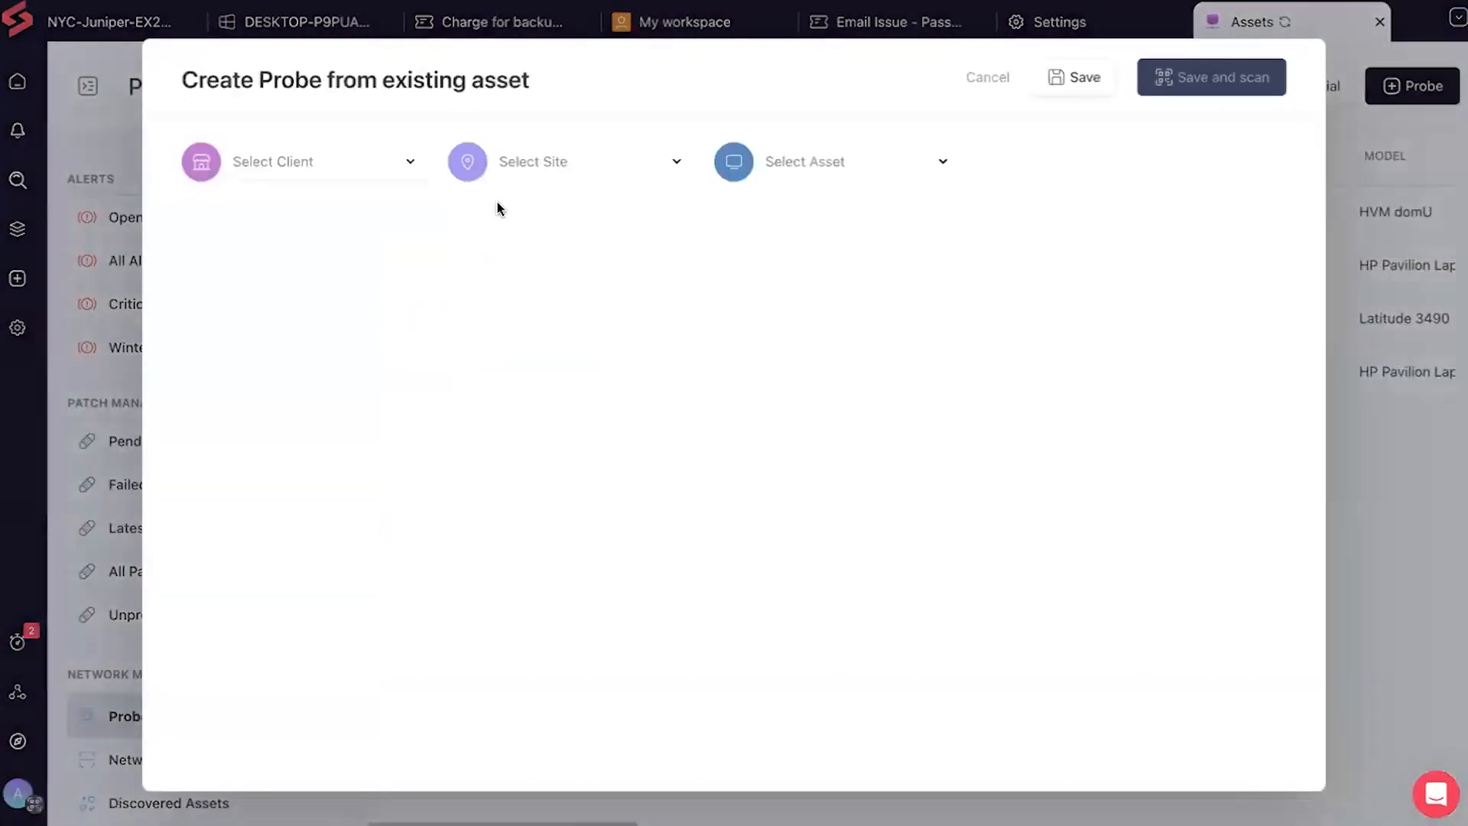
pyautogui.click(360, 184)
pyautogui.click(313, 421)
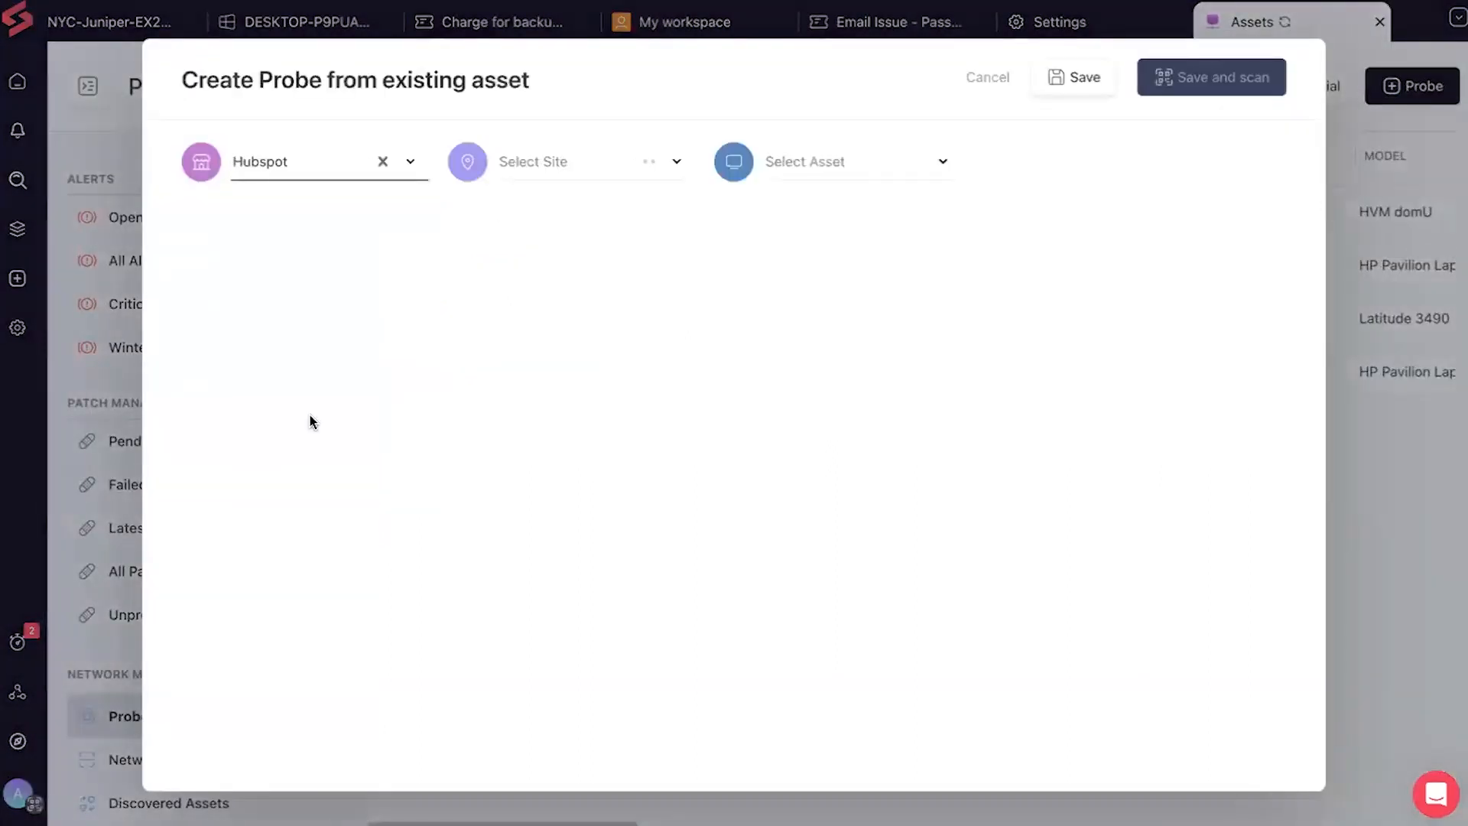
pyautogui.click(572, 157)
pyautogui.click(570, 218)
pyautogui.click(768, 175)
pyautogui.write('su')
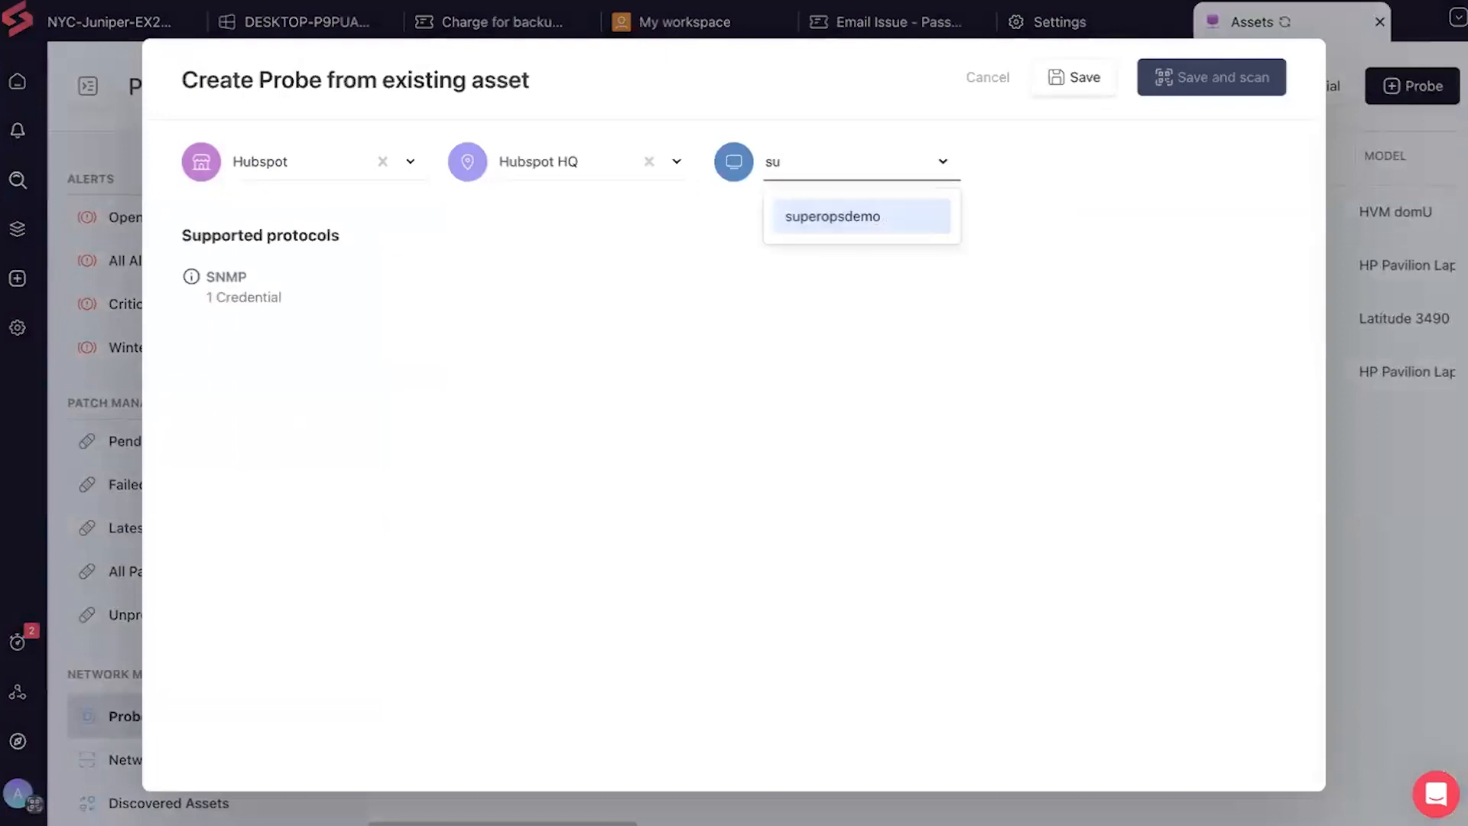
pyautogui.click(813, 220)
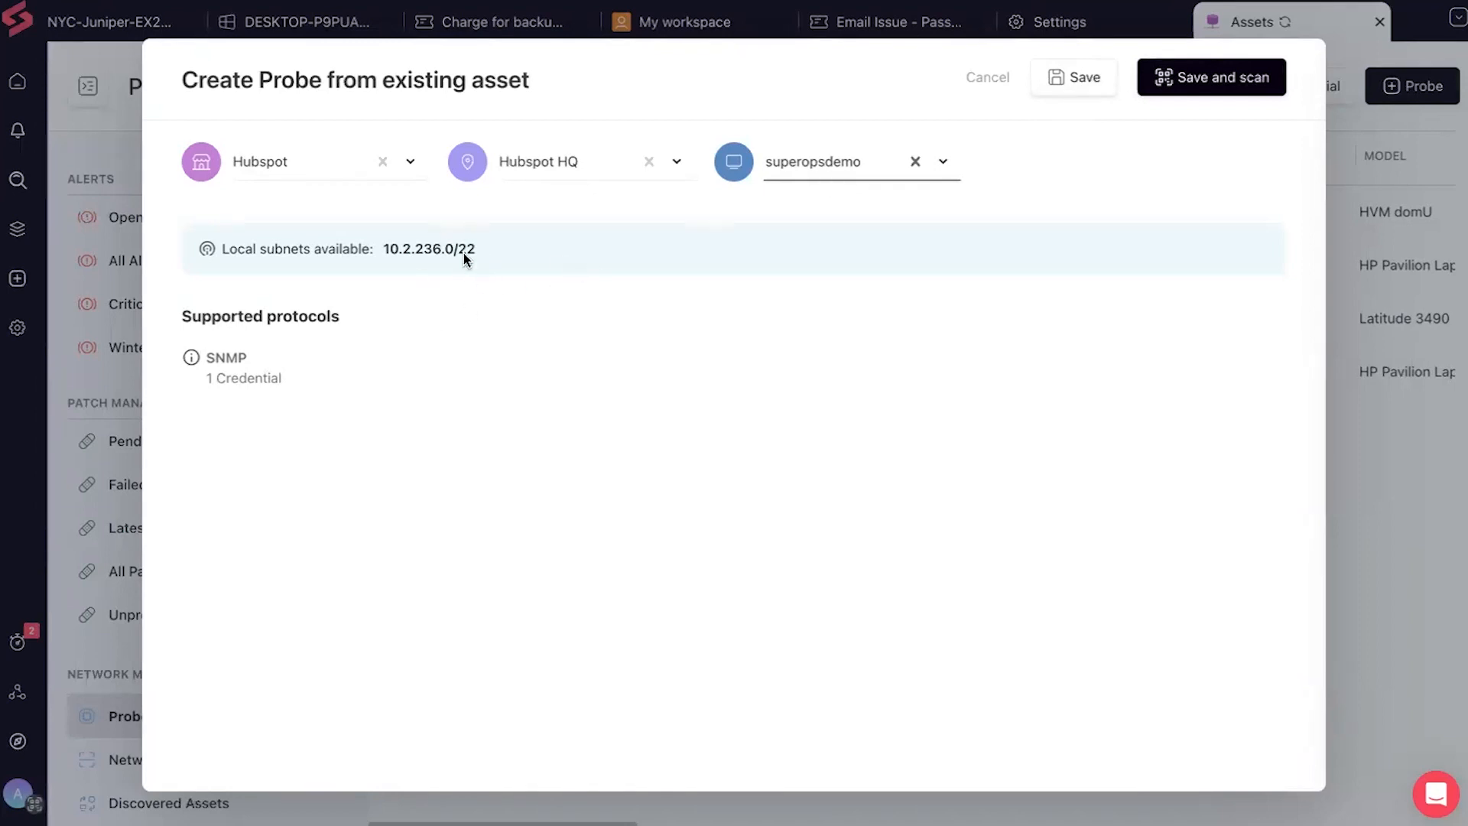
pyautogui.click(1076, 84)
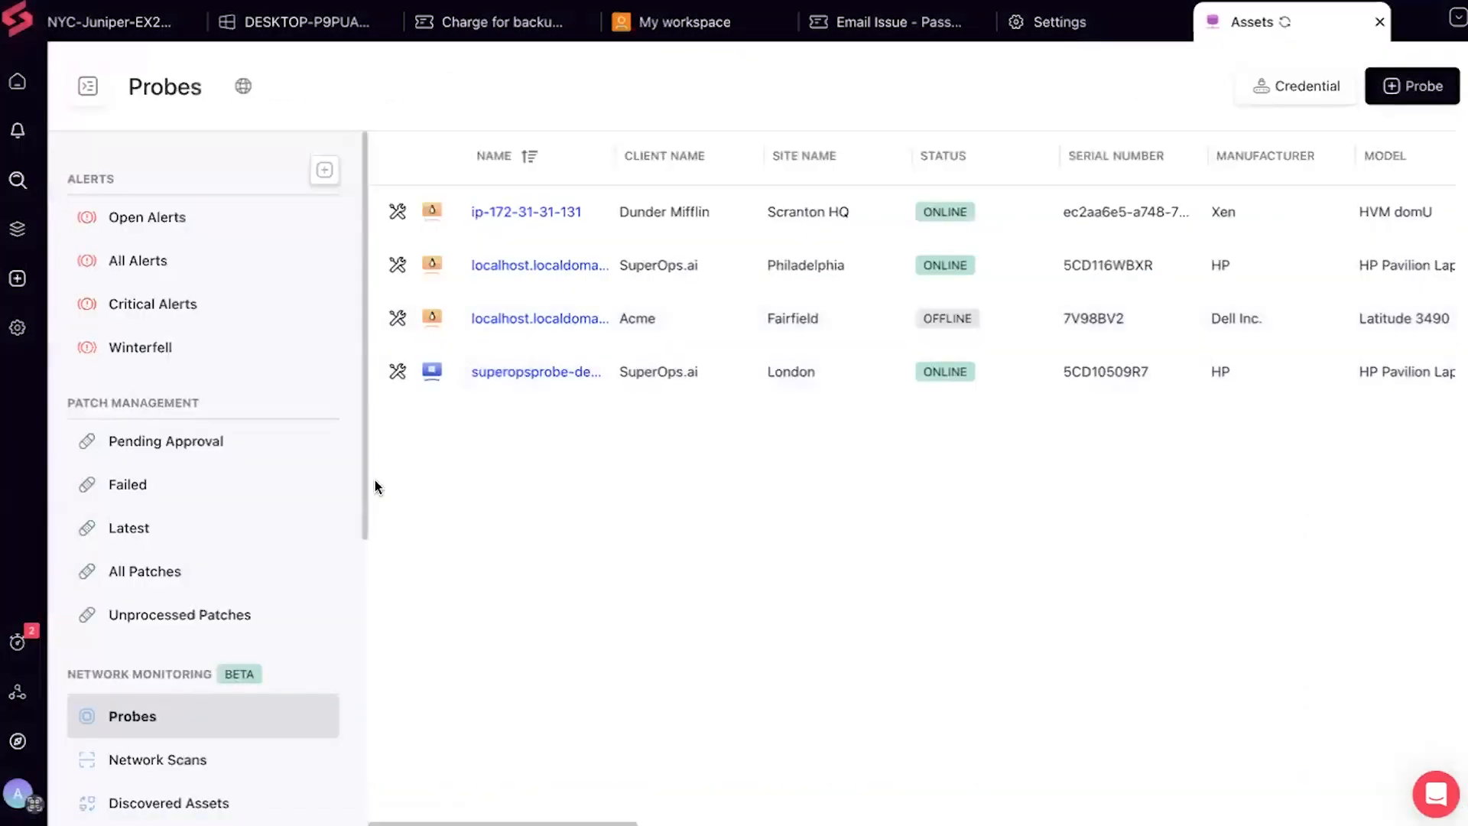
# Open Network Scans, scroll the scan table, and view the assets discovered on 10.2.220.0/16
pyautogui.click(197, 764)
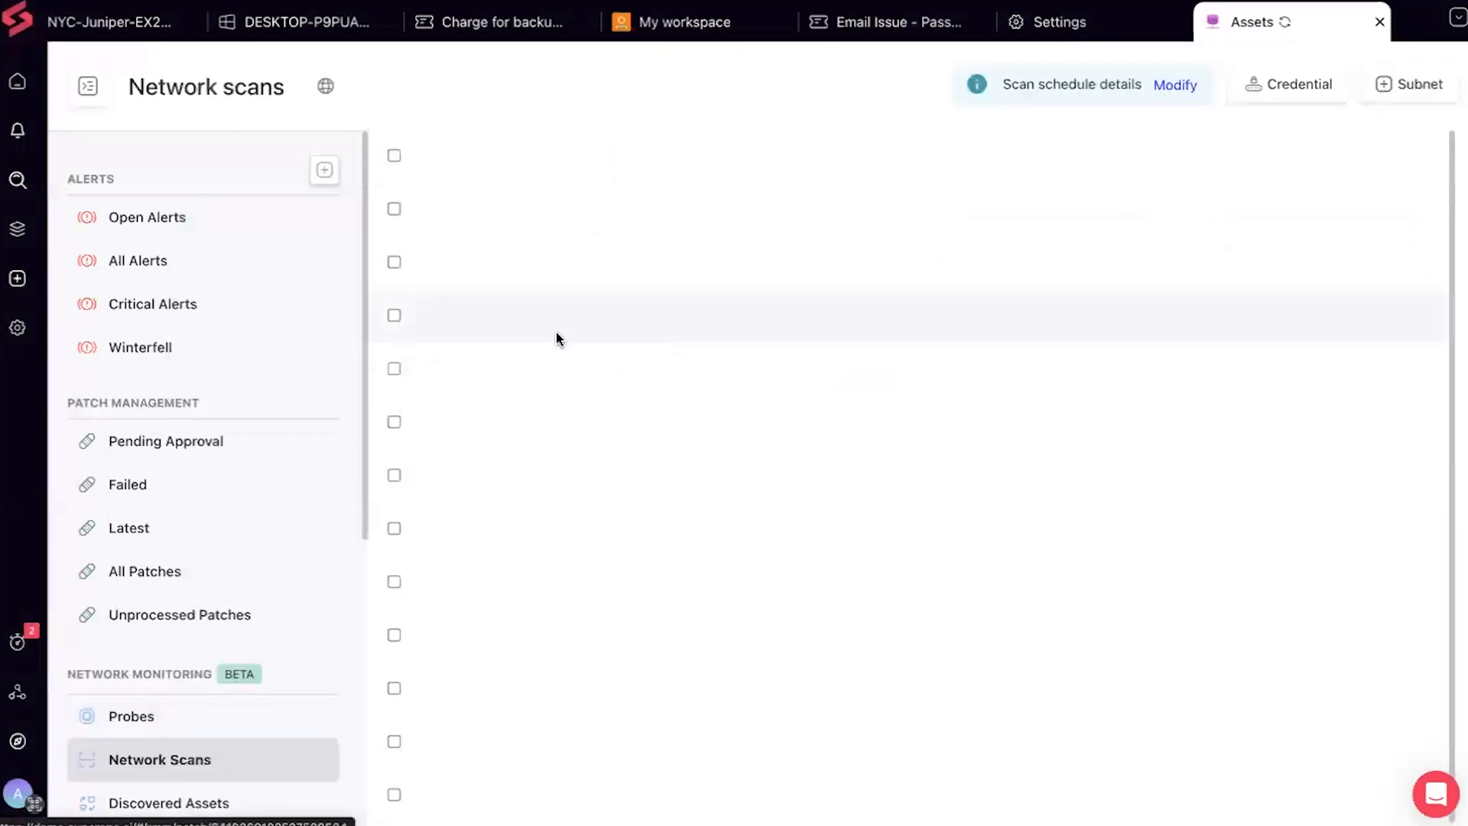
pyautogui.click(181, 733)
pyautogui.click(171, 758)
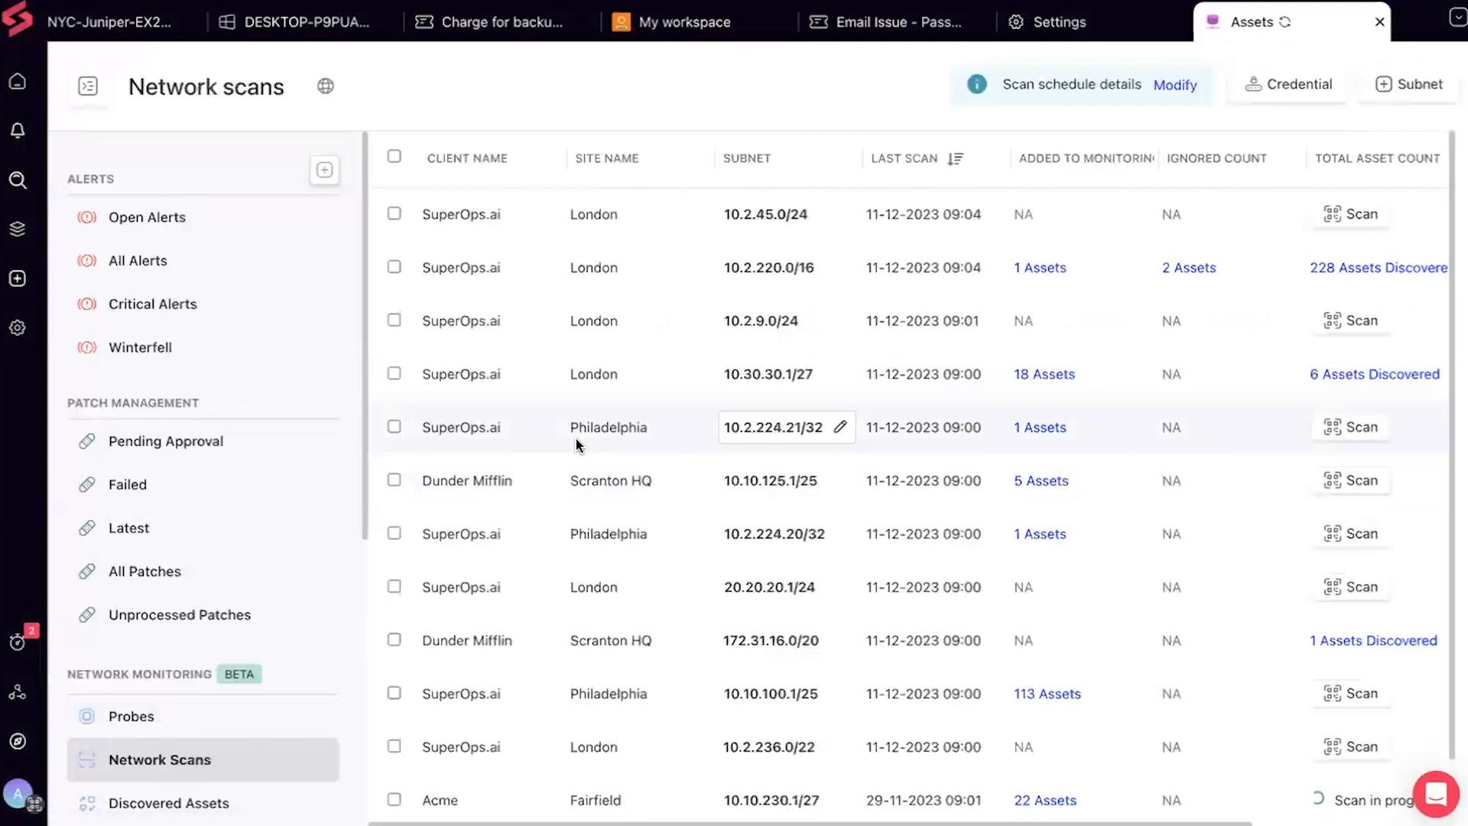
pyautogui.scroll(-1, 1300, 401)
pyautogui.scroll(1, 1300, 401)
pyautogui.scroll(-2, 1300, 402)
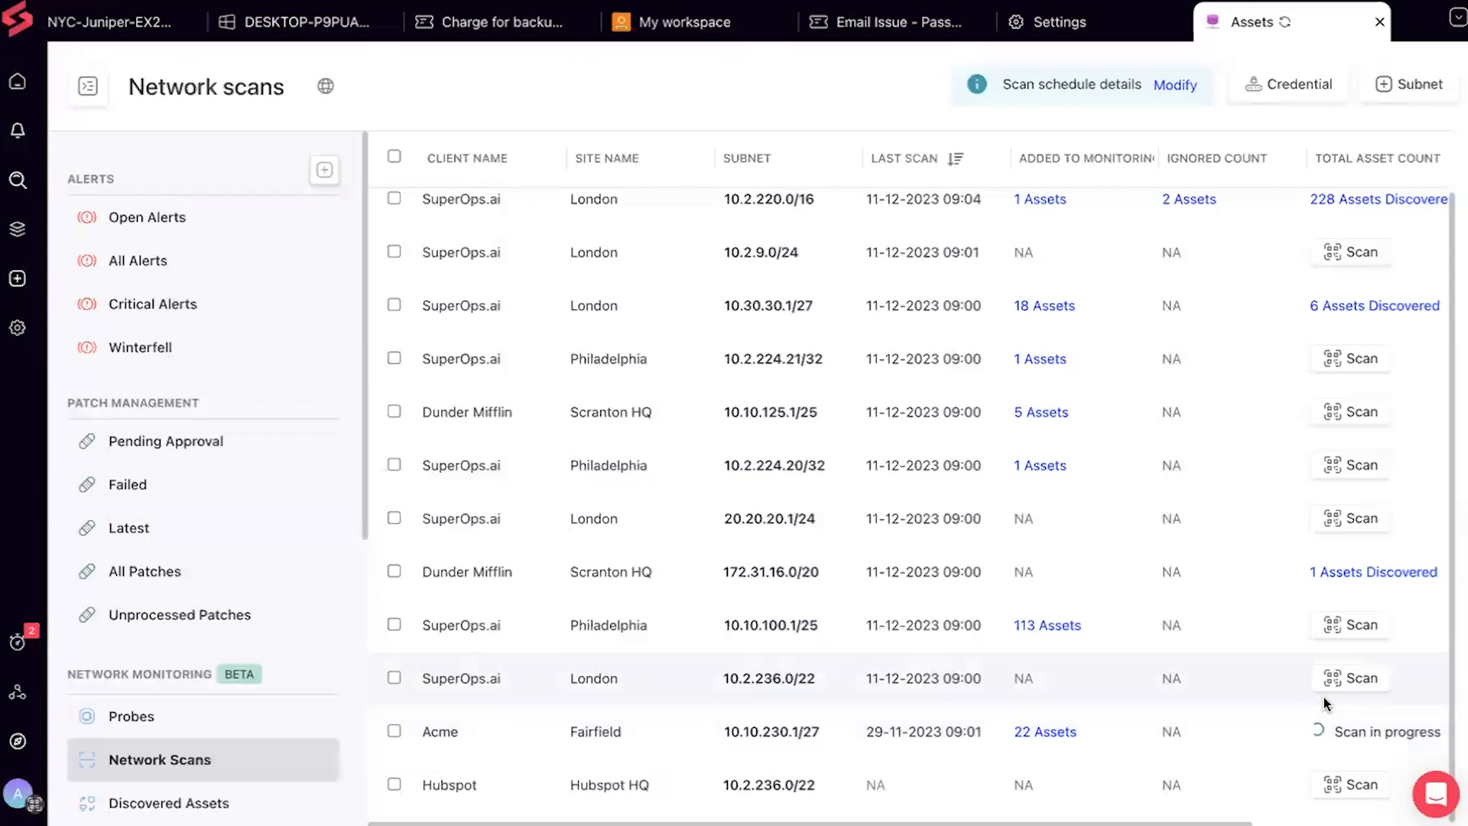
pyautogui.scroll(1, 1325, 701)
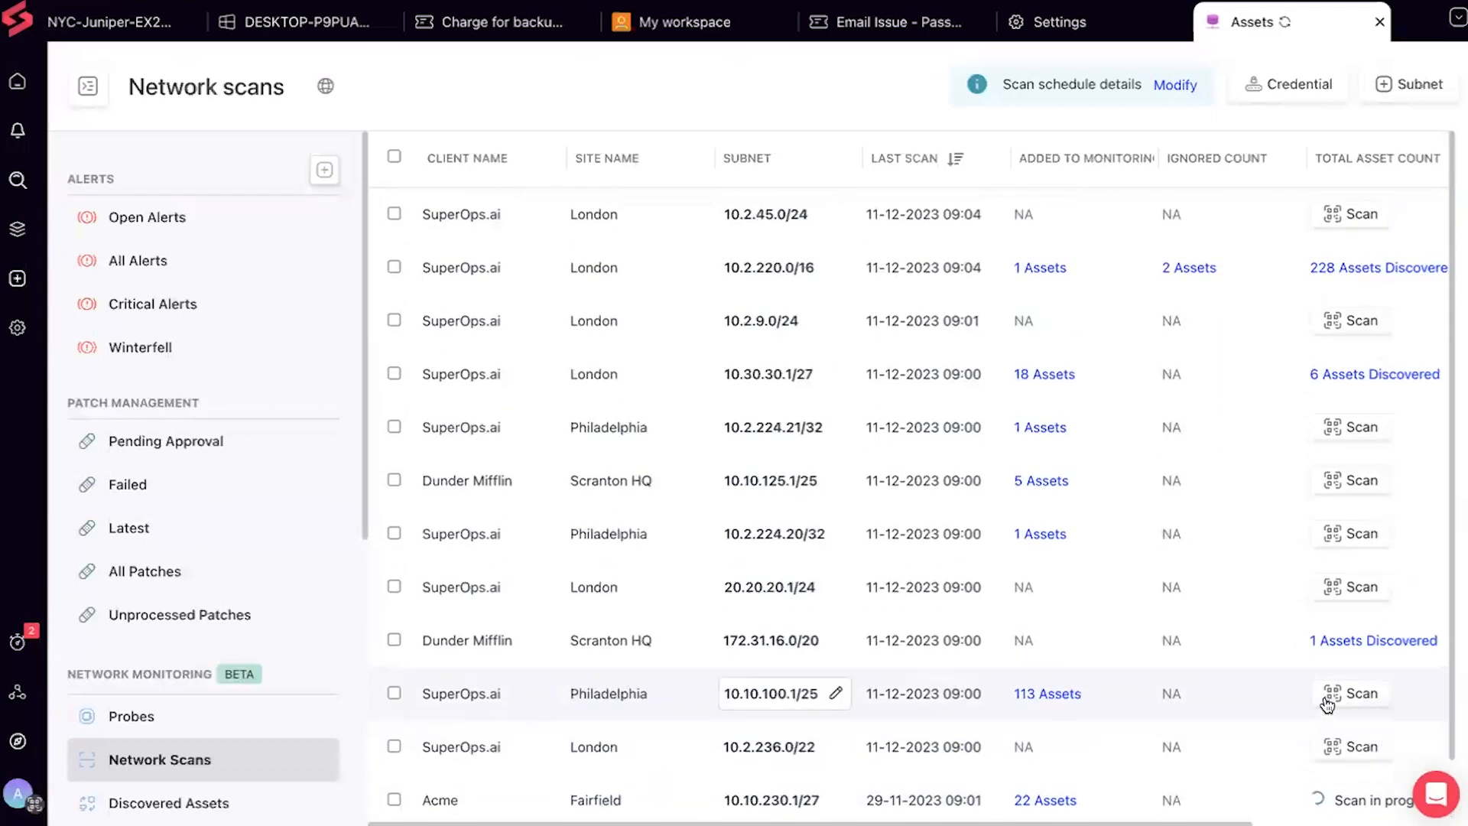
pyautogui.scroll(-1, 1327, 704)
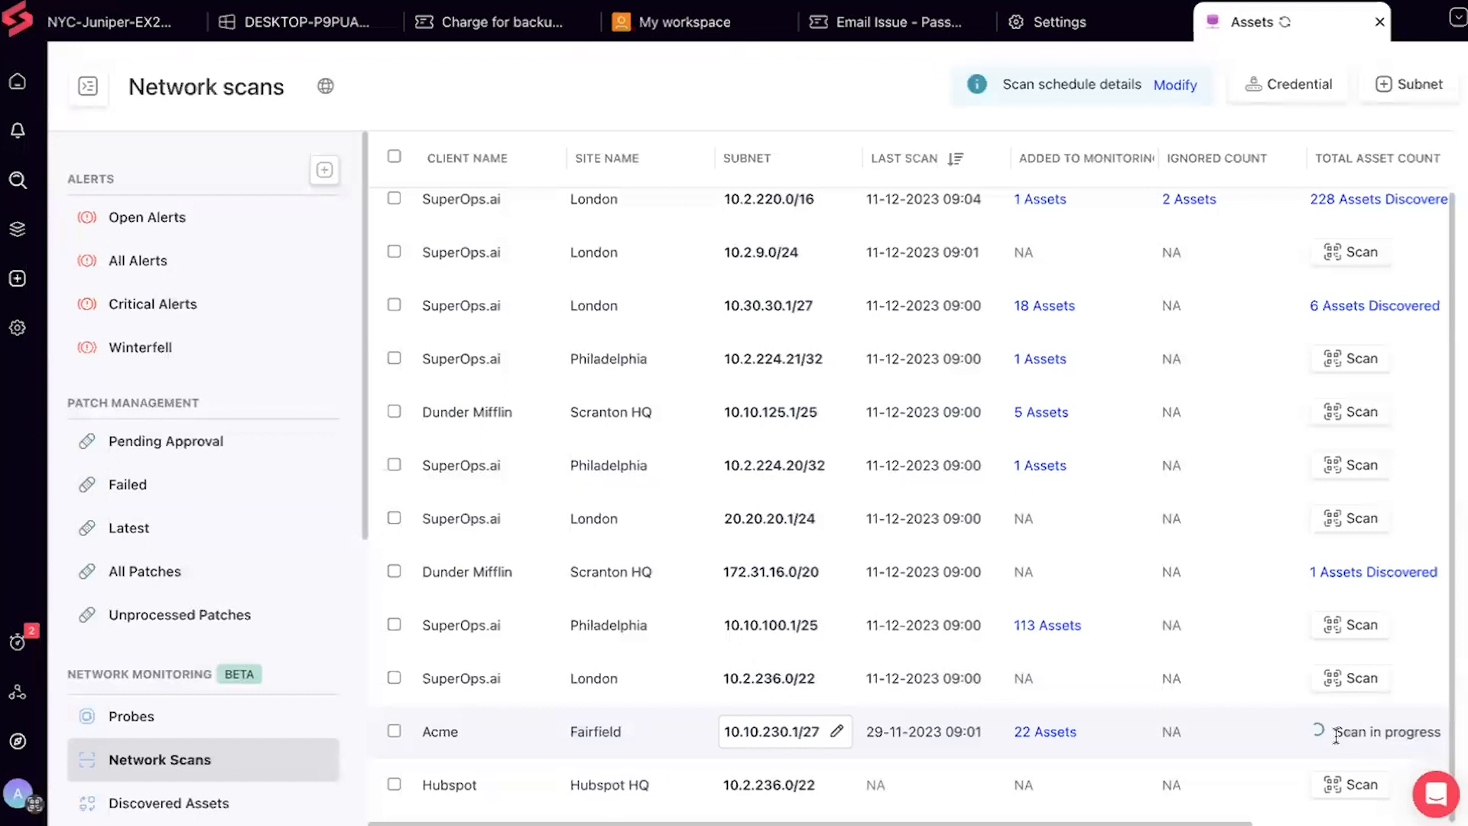
pyautogui.scroll(2, 1336, 737)
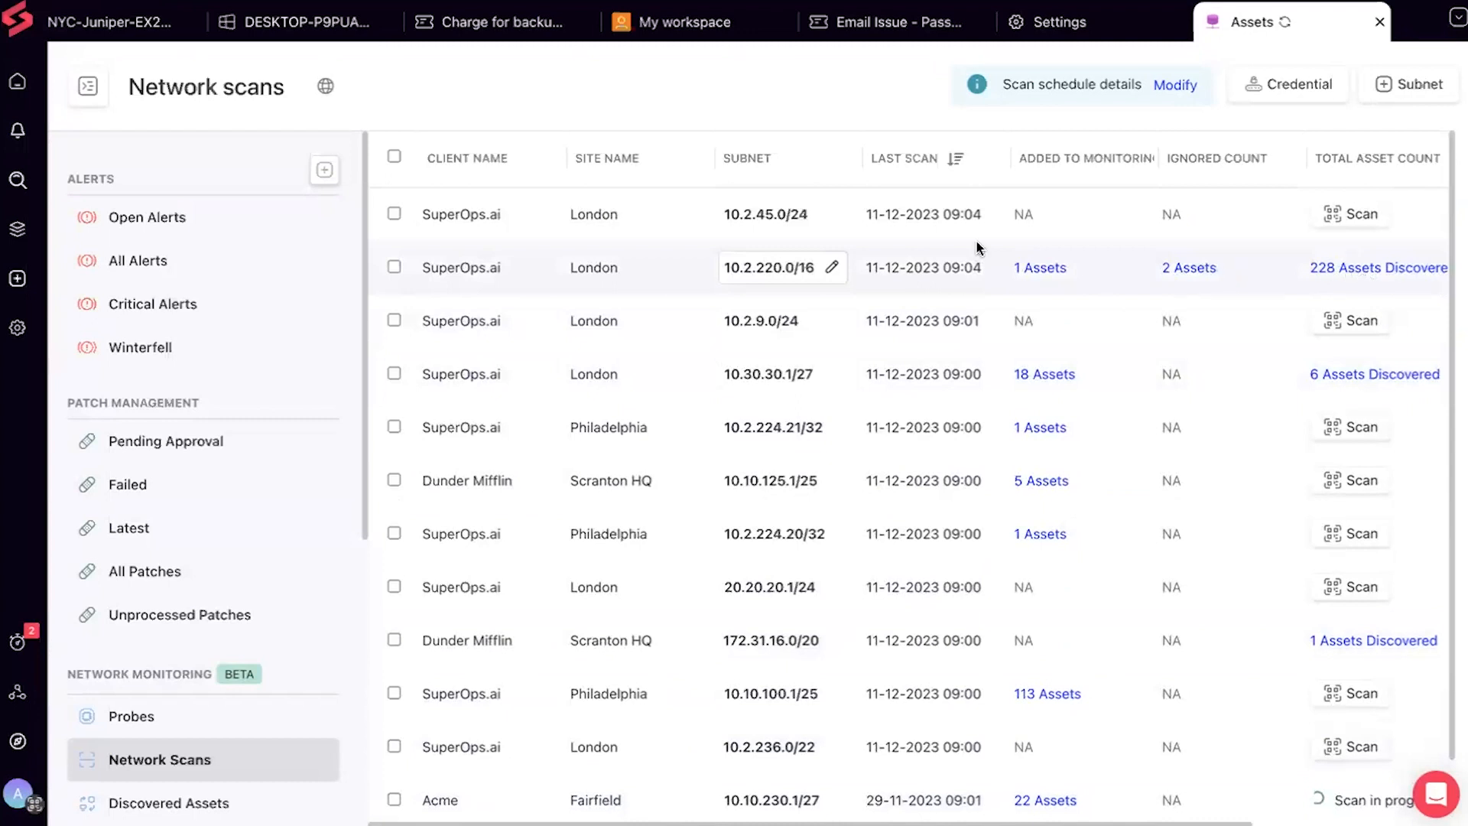
pyautogui.click(1339, 271)
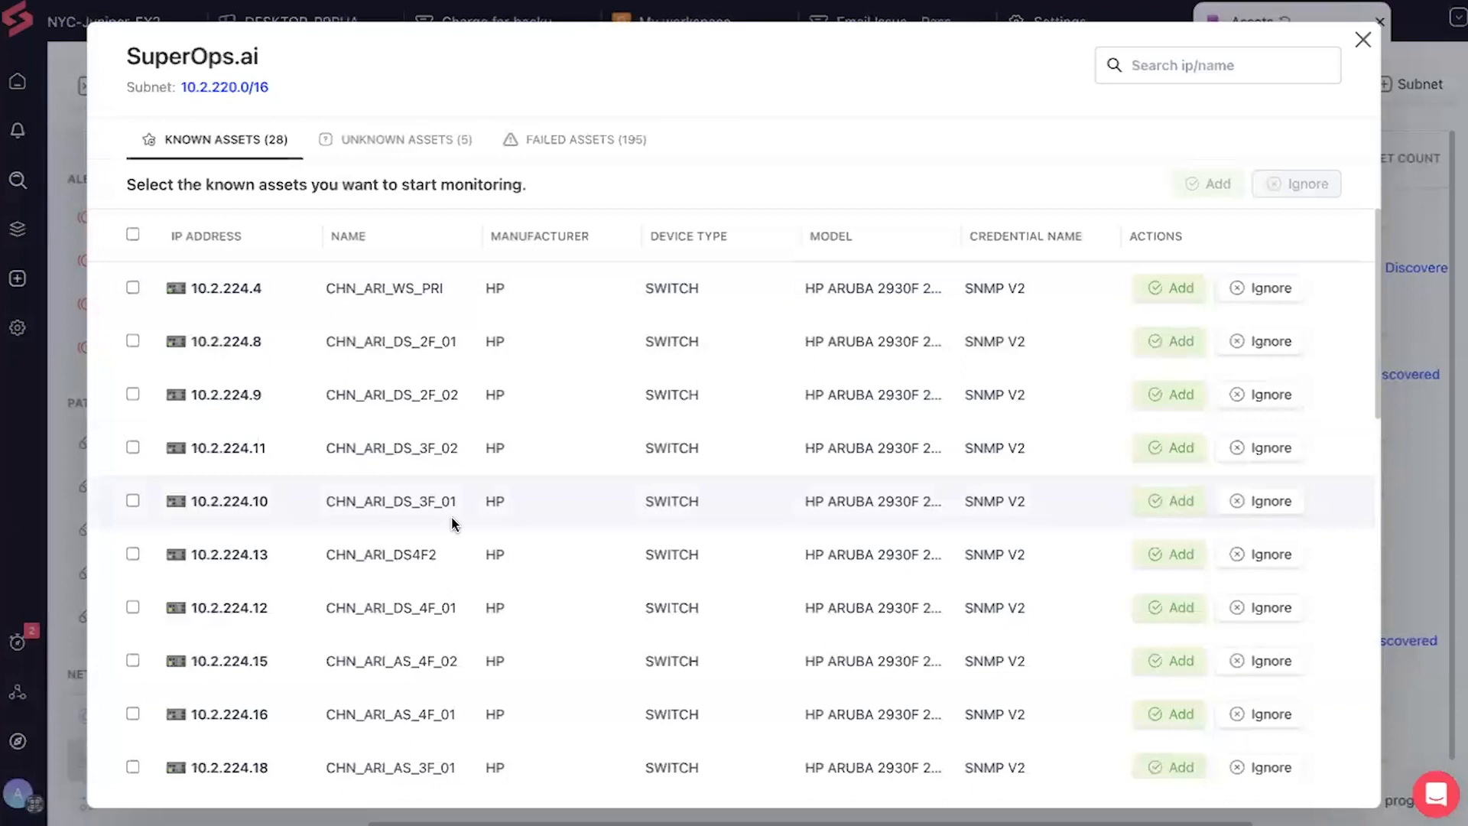
# Add the 10.2.224.4 switch from Known Assets to monitoring
pyautogui.click(1174, 294)
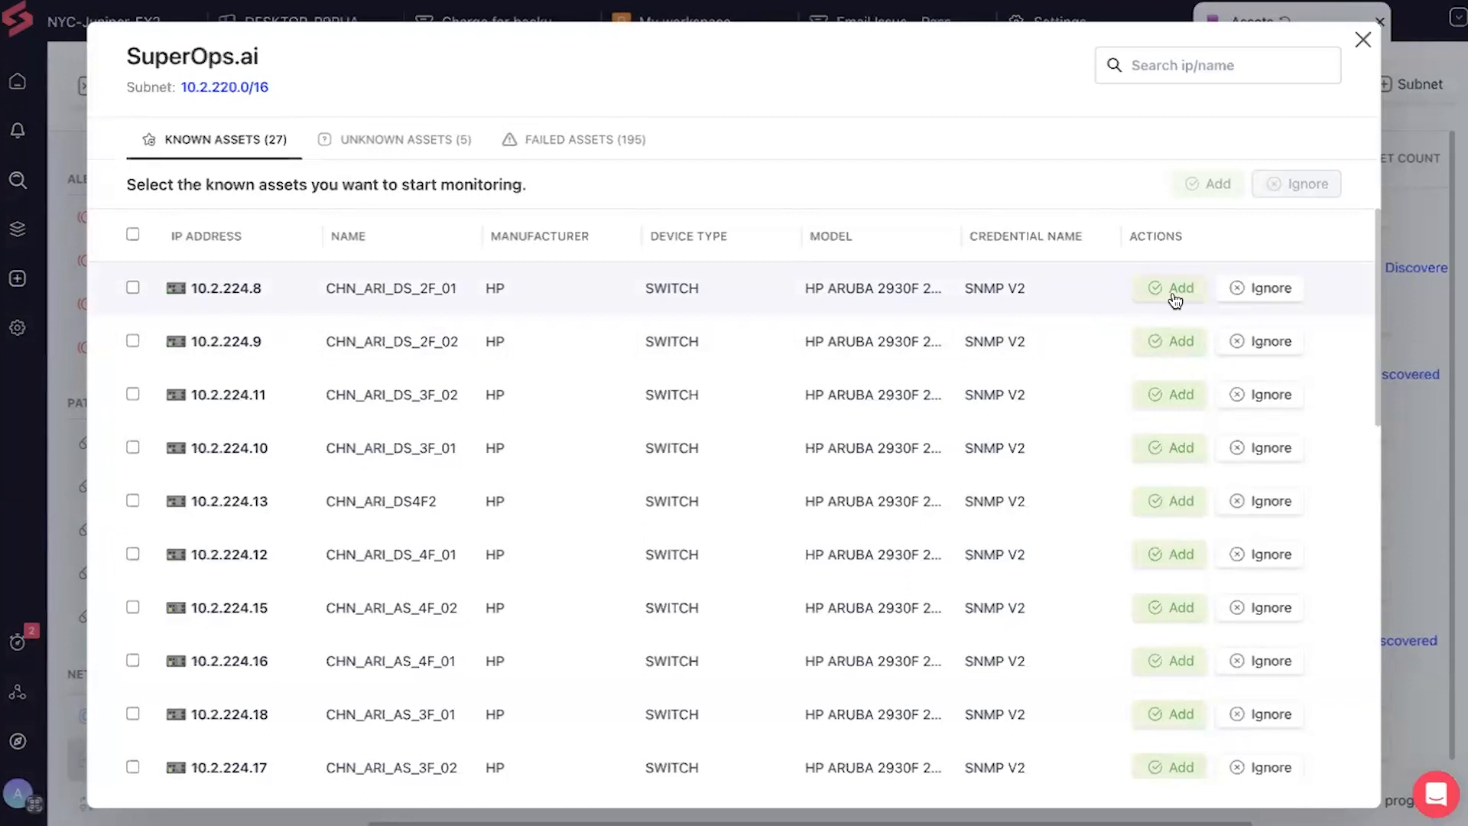
# List the 5 unknown assets, then the unreachable failed assets on subnet 10.2.220.0/16
pyautogui.click(403, 142)
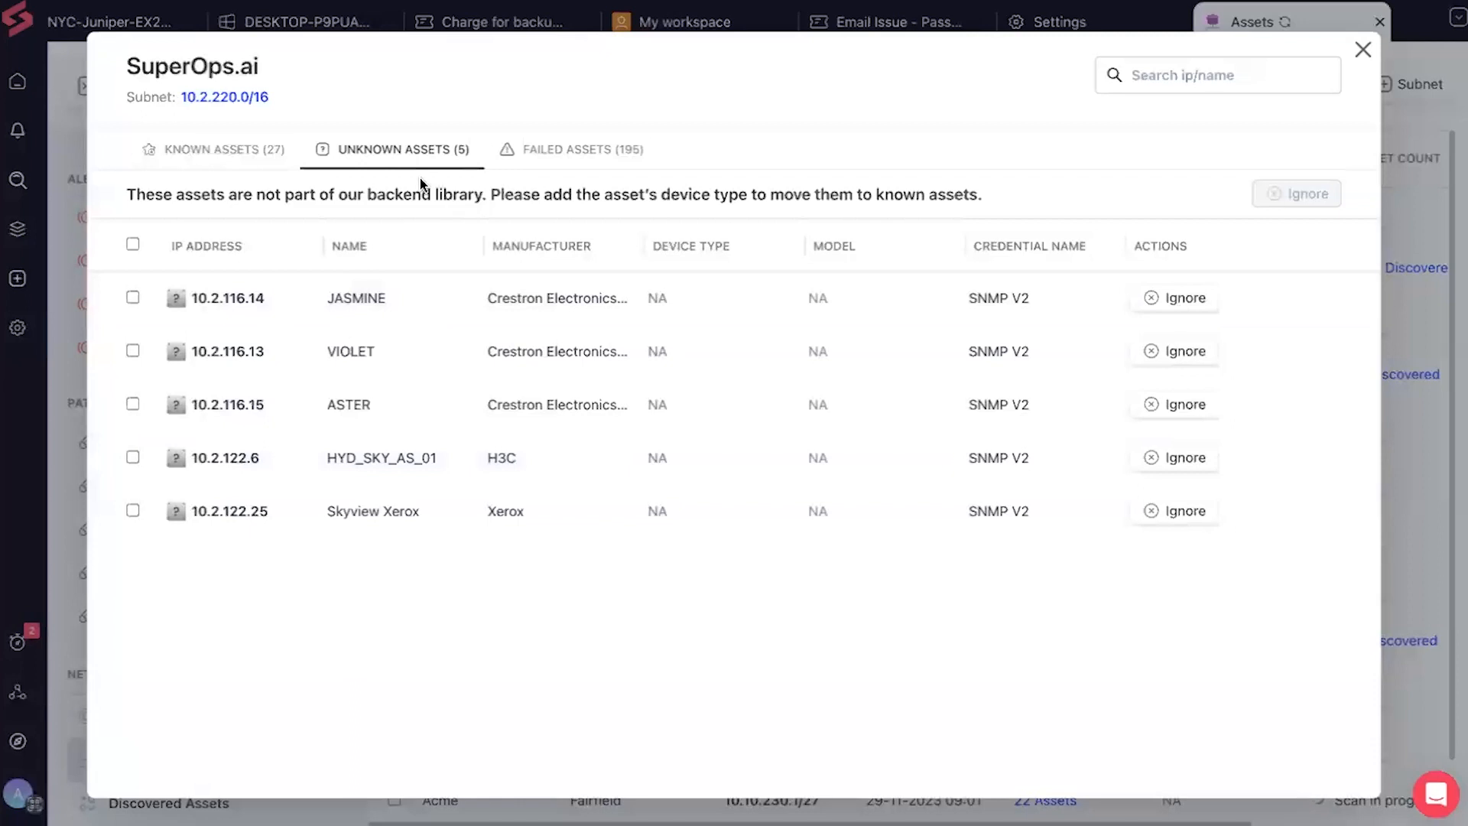
pyautogui.click(581, 153)
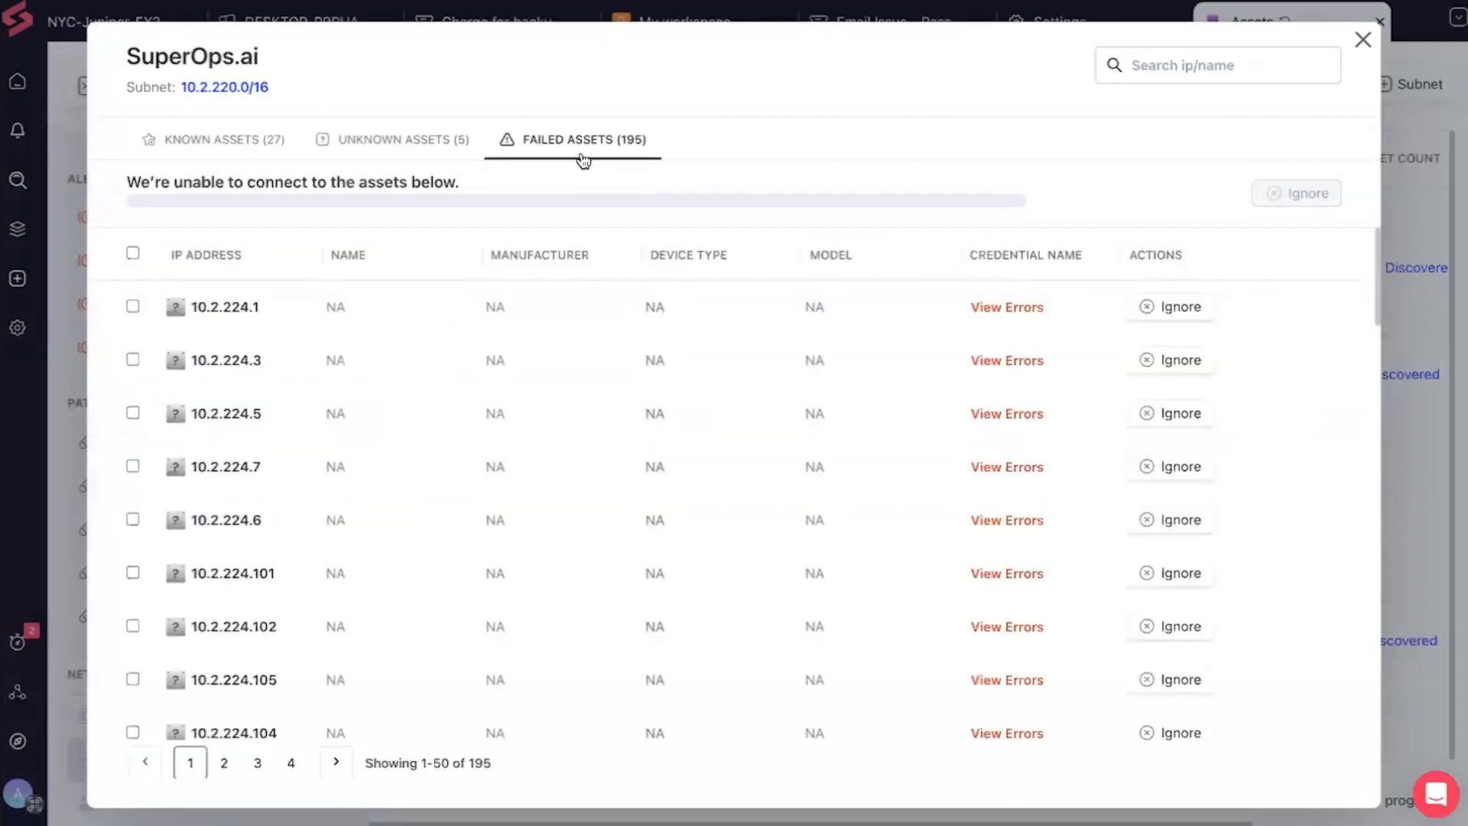
# Check the SNMP connection error for 10.2.224.1, then close the Failed Assets dialog
pyautogui.scroll(-2, 548, 498)
pyautogui.scroll(2, 549, 498)
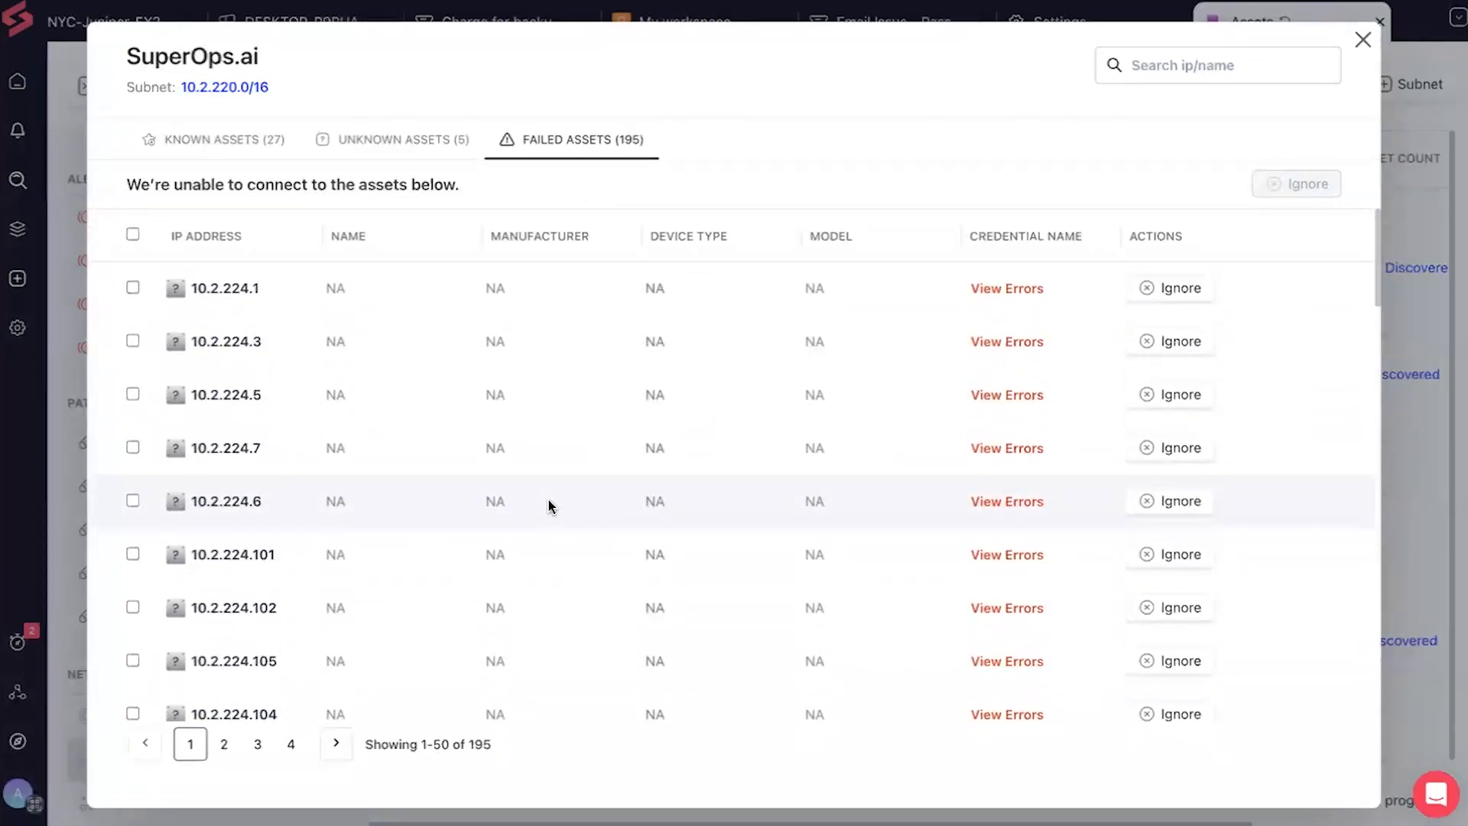
pyautogui.click(1039, 290)
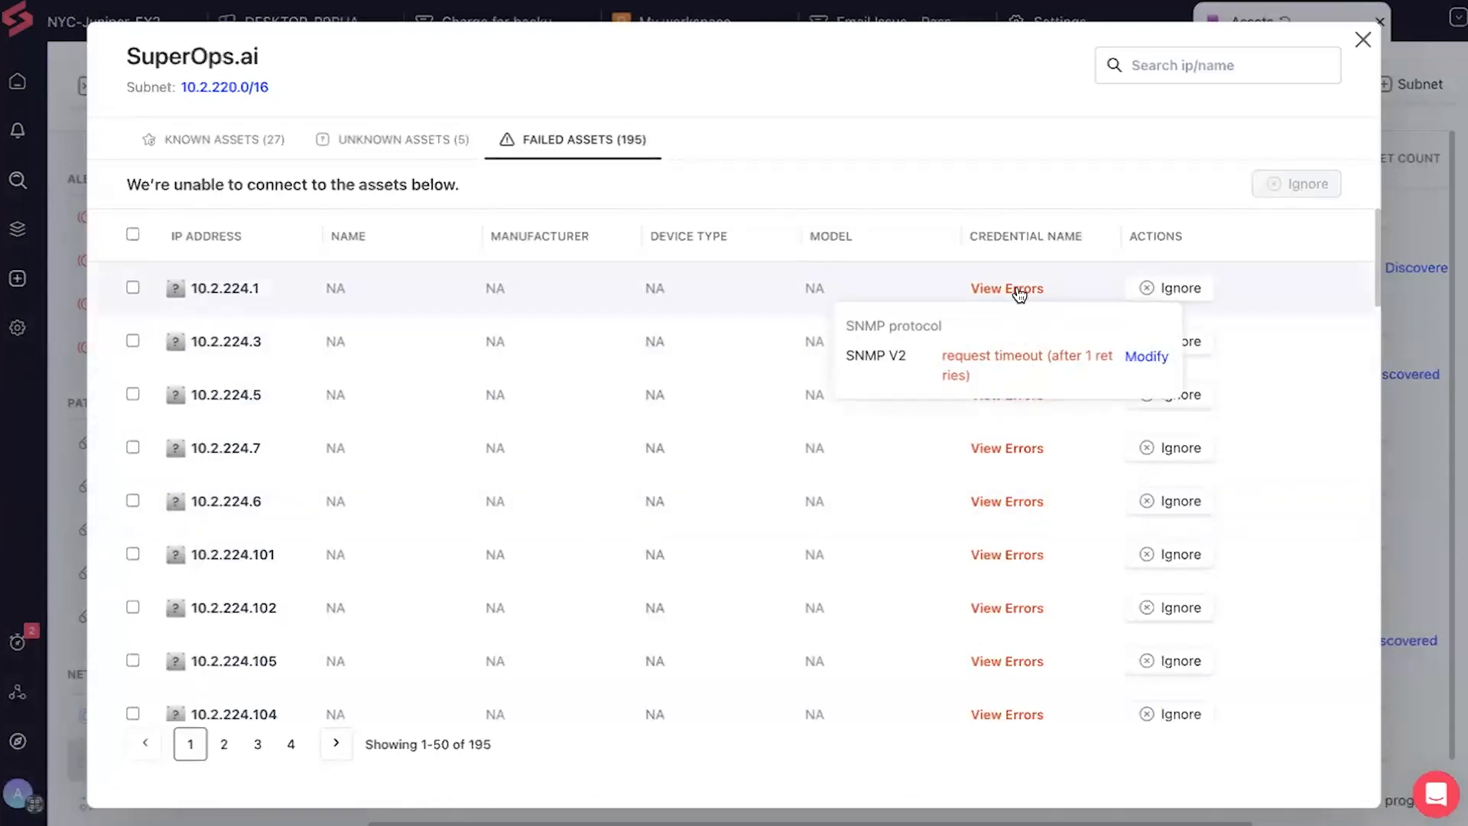
pyautogui.click(1019, 293)
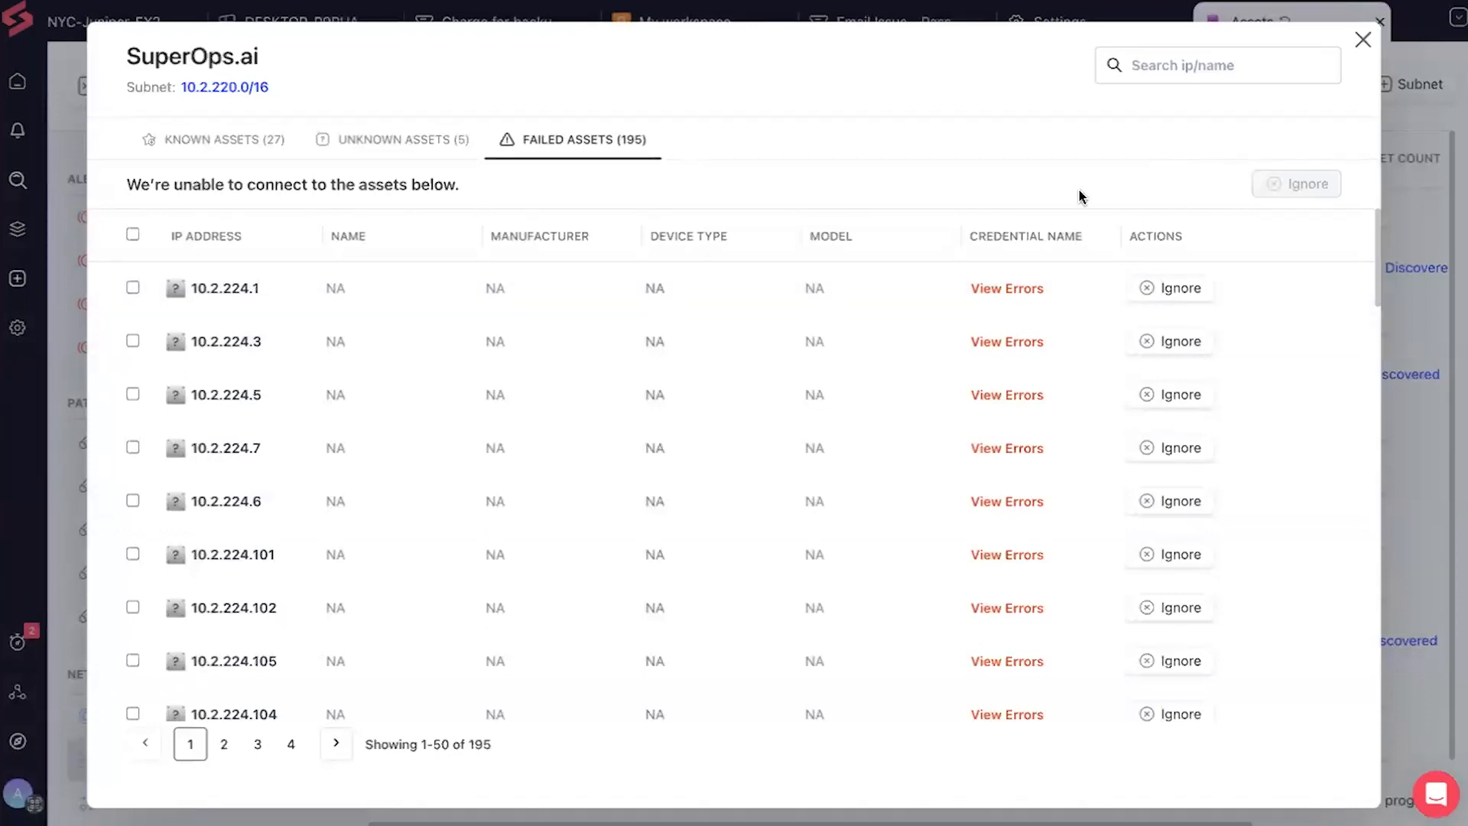
pyautogui.click(1365, 38)
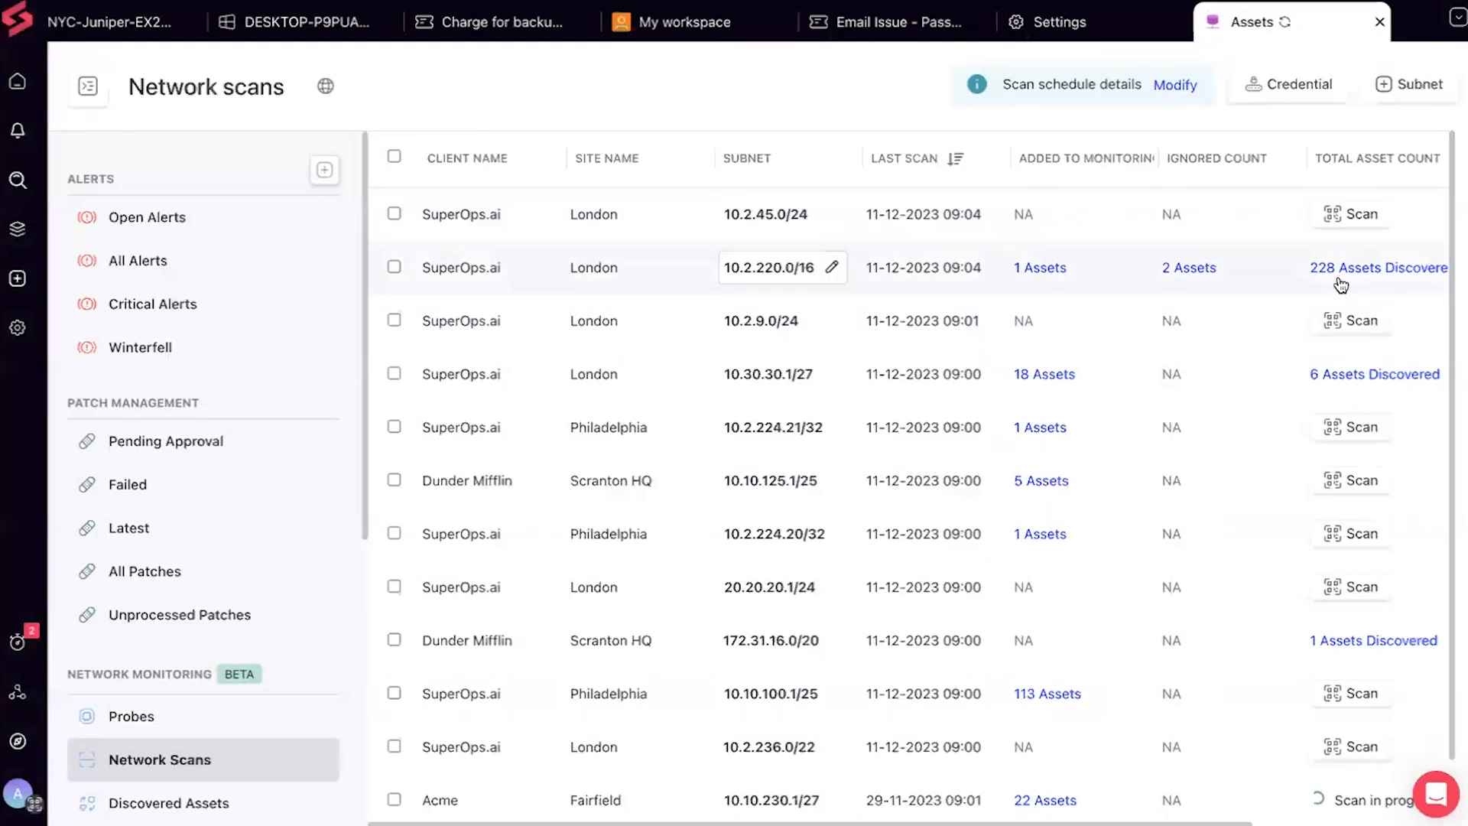
# Reopen the 228 discovered assets on 10.2.220.0/16 and scroll through the 27 known assets
pyautogui.click(1365, 267)
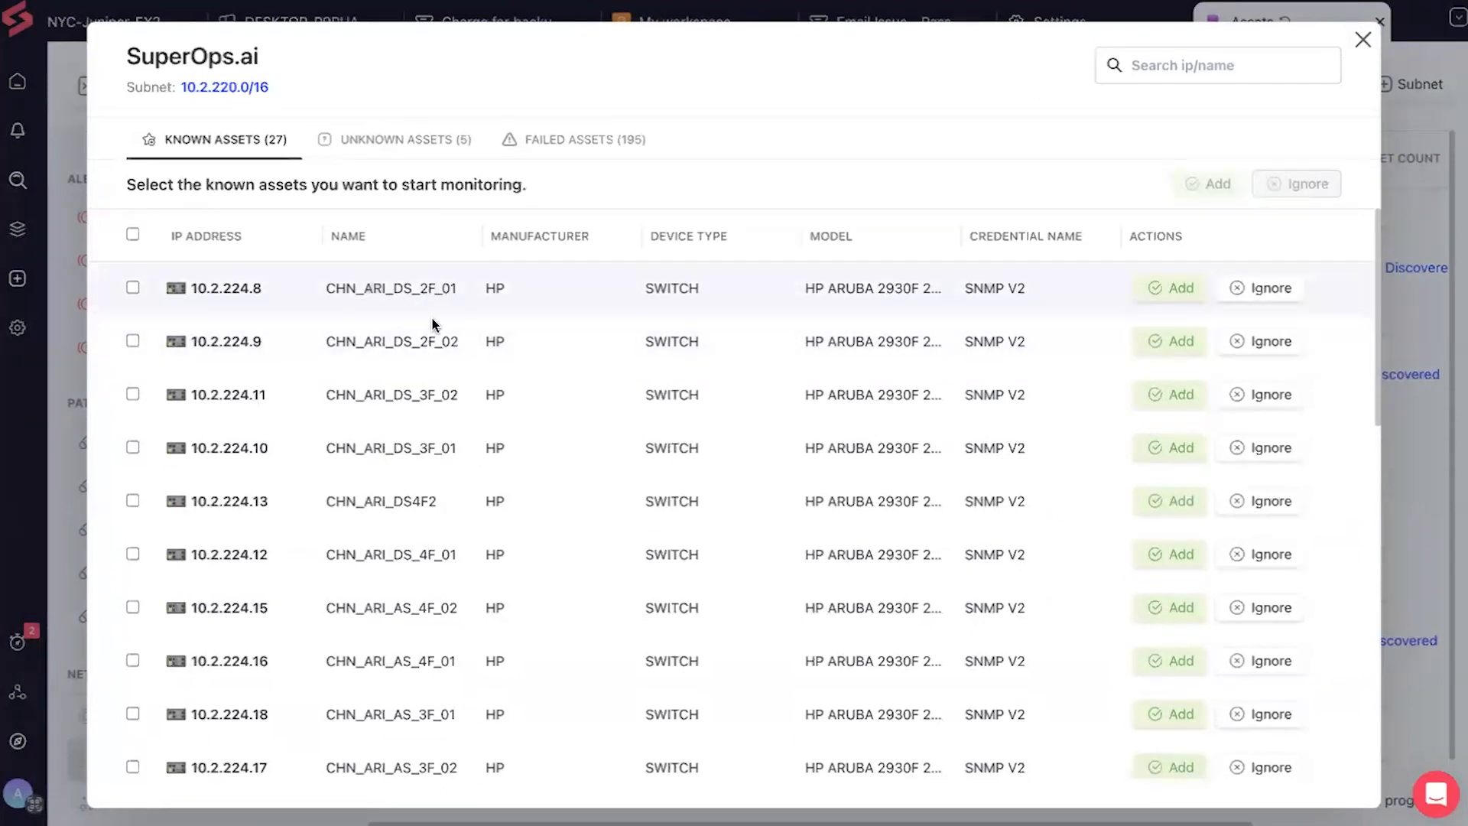
pyautogui.scroll(-4, 439, 633)
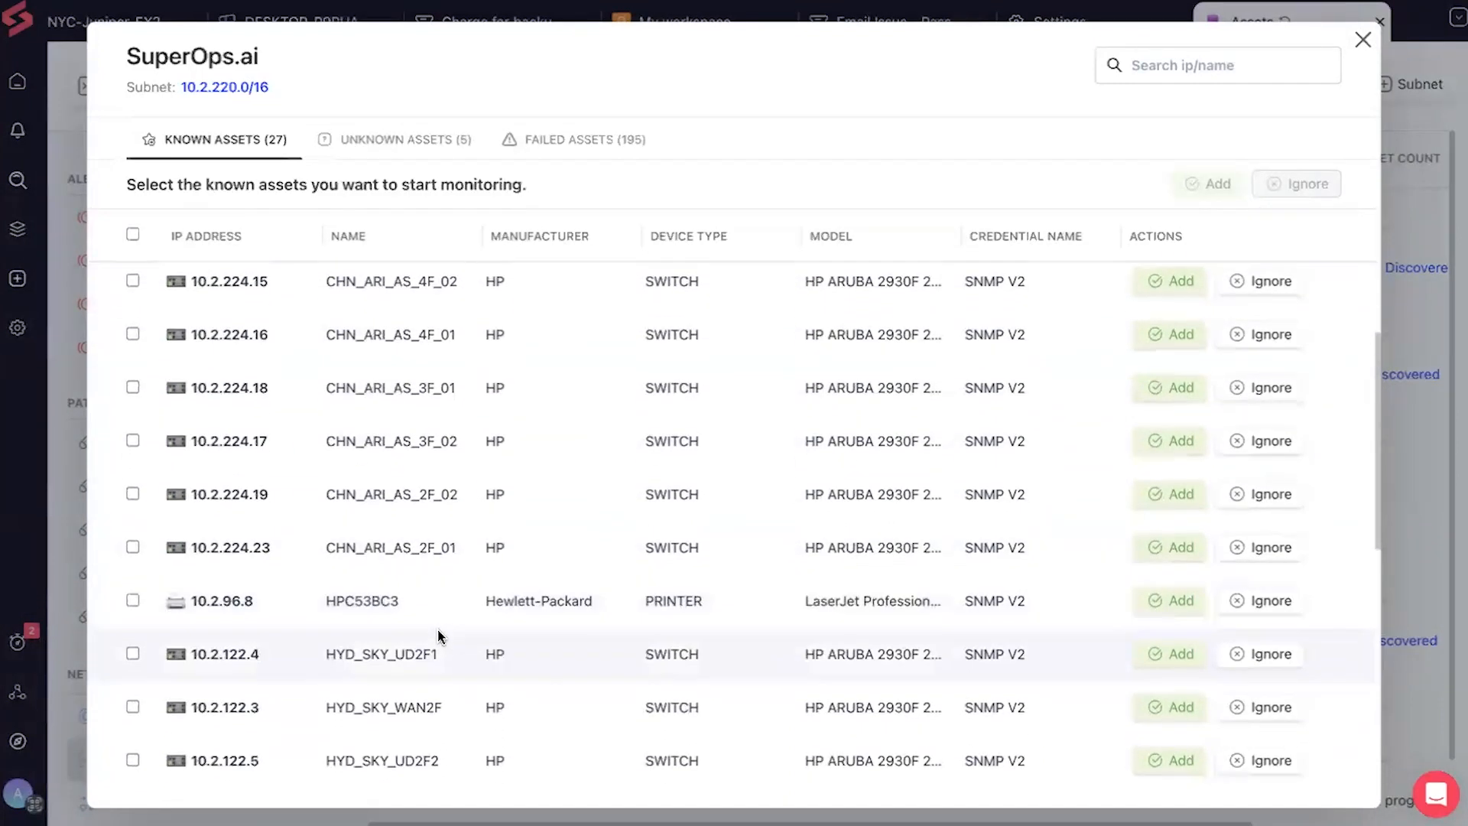
pyautogui.scroll(4, 439, 634)
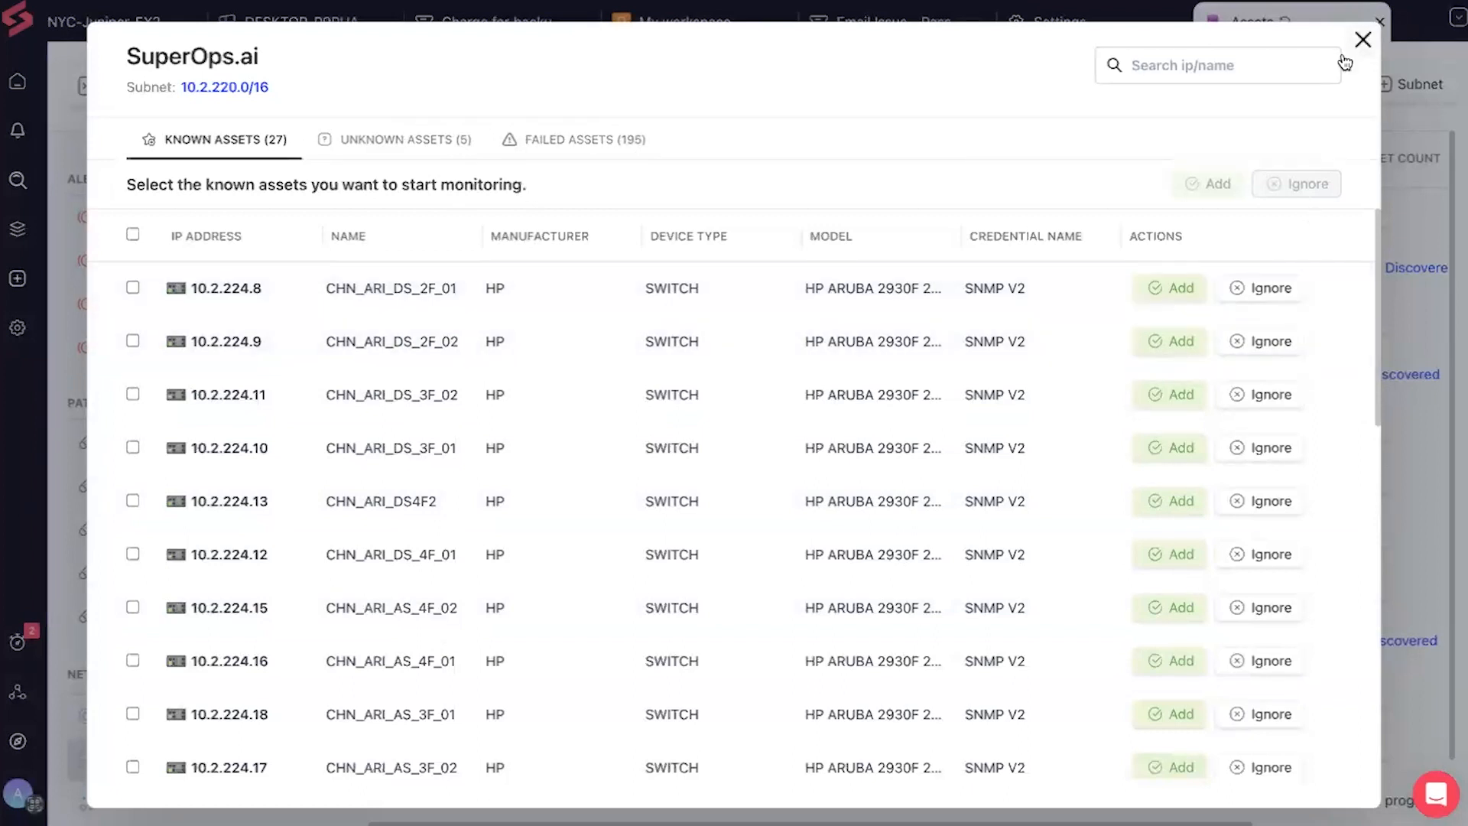
# Close the assets dialog and show the Routers list under Asset Views
pyautogui.click(1364, 41)
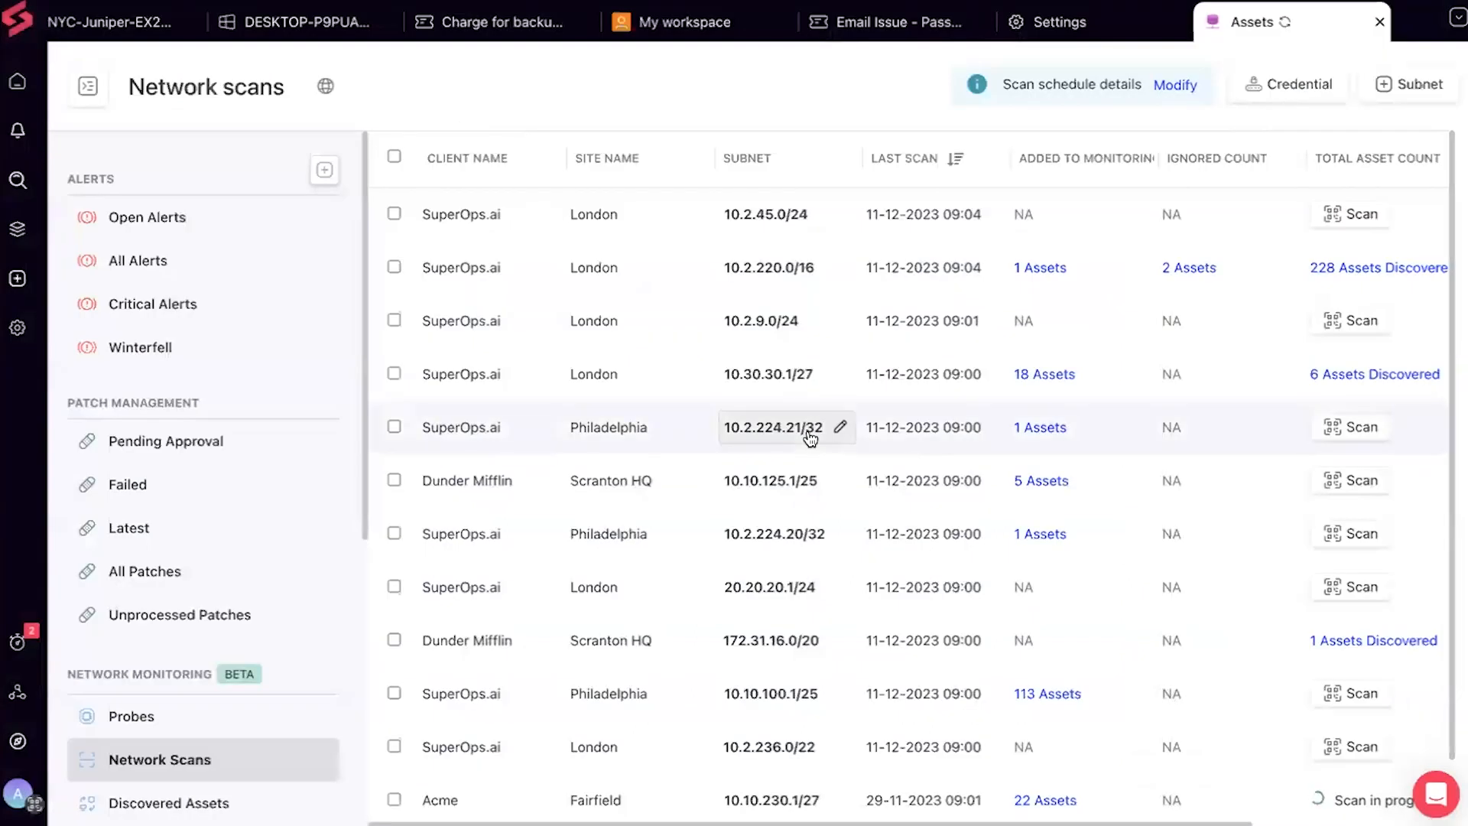
pyautogui.scroll(-1, 810, 436)
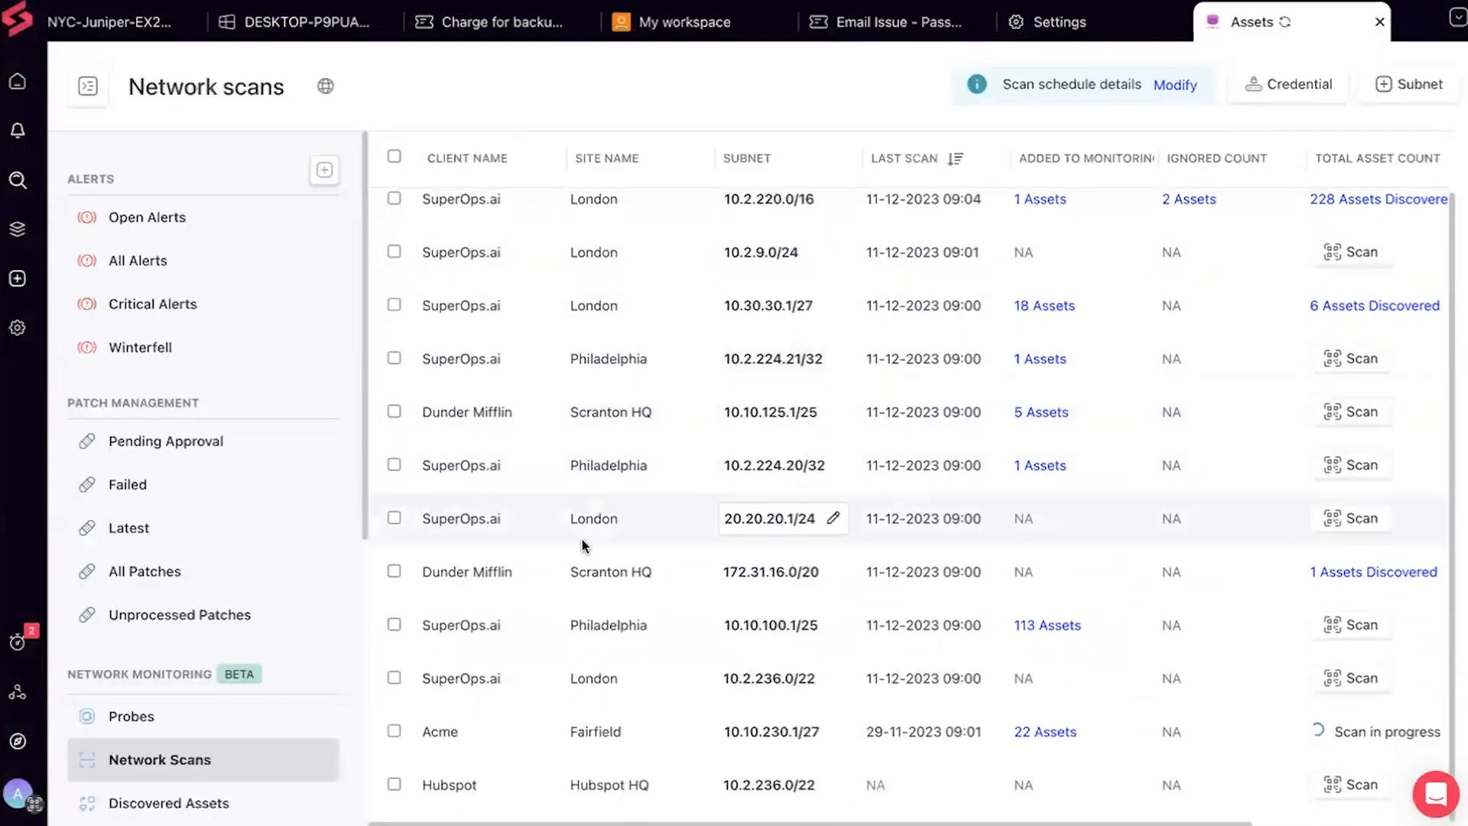
pyautogui.scroll(-6, 275, 508)
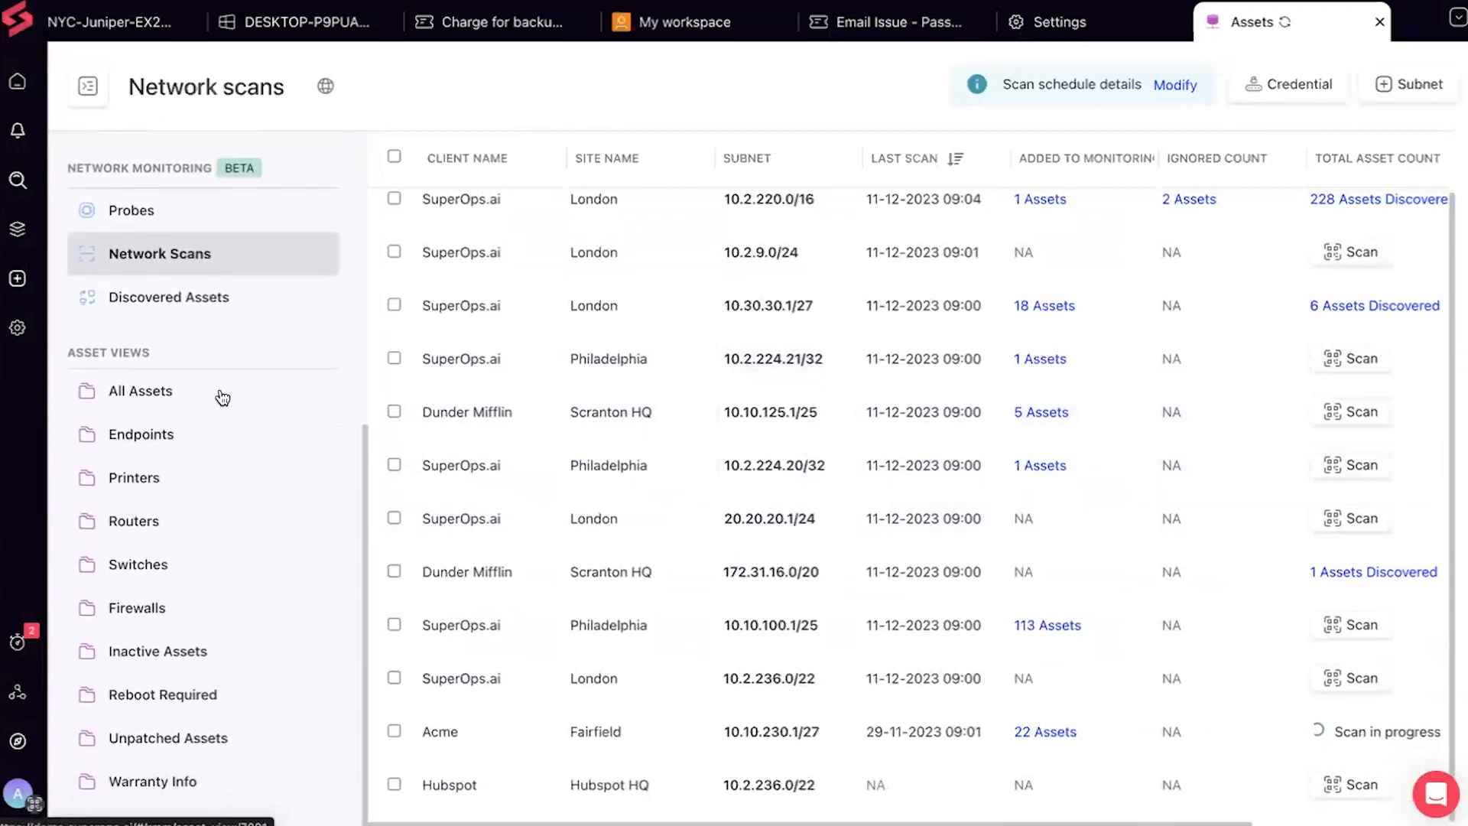
pyautogui.scroll(-1, 195, 536)
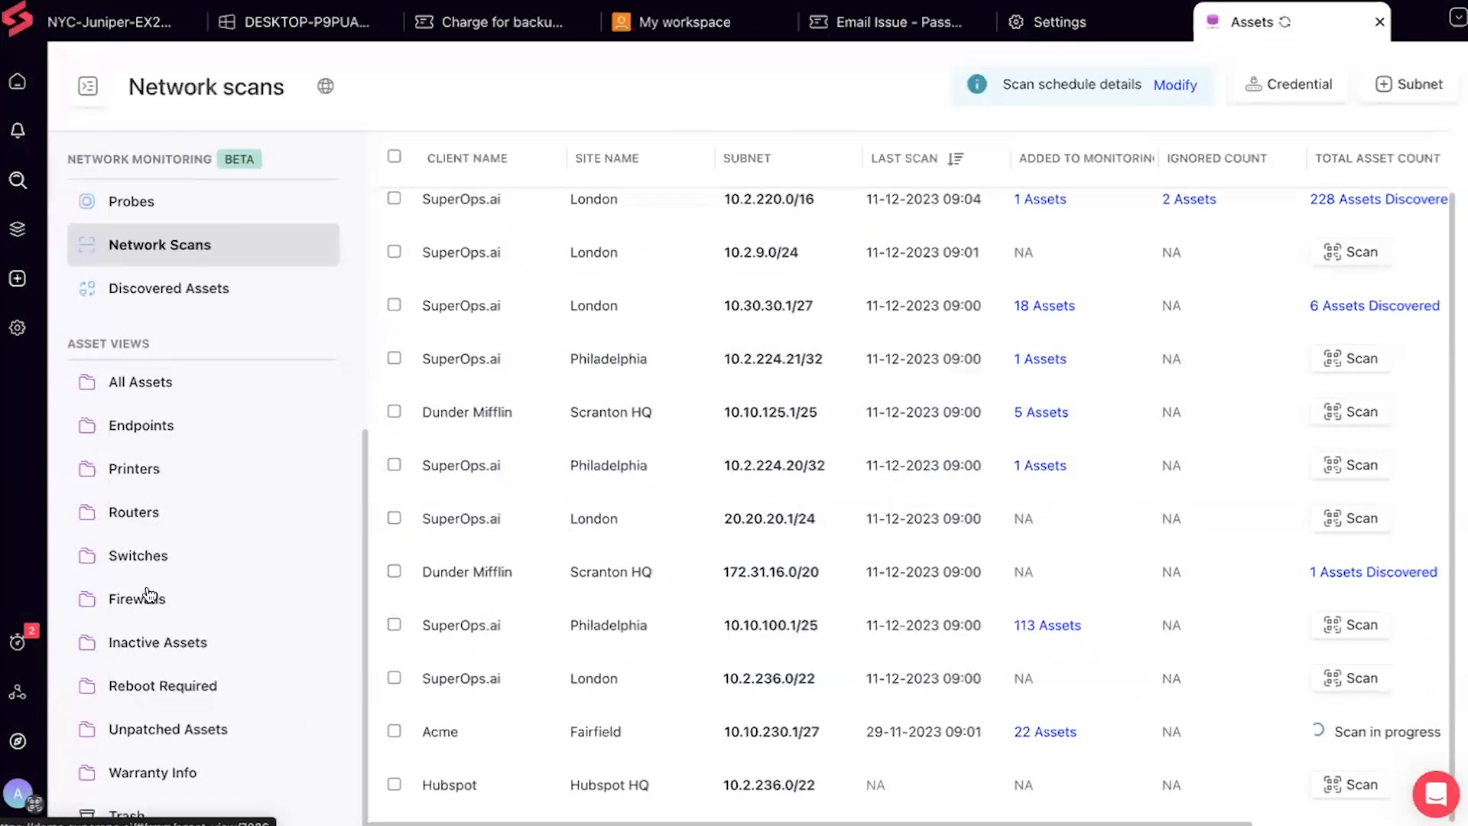
pyautogui.click(173, 520)
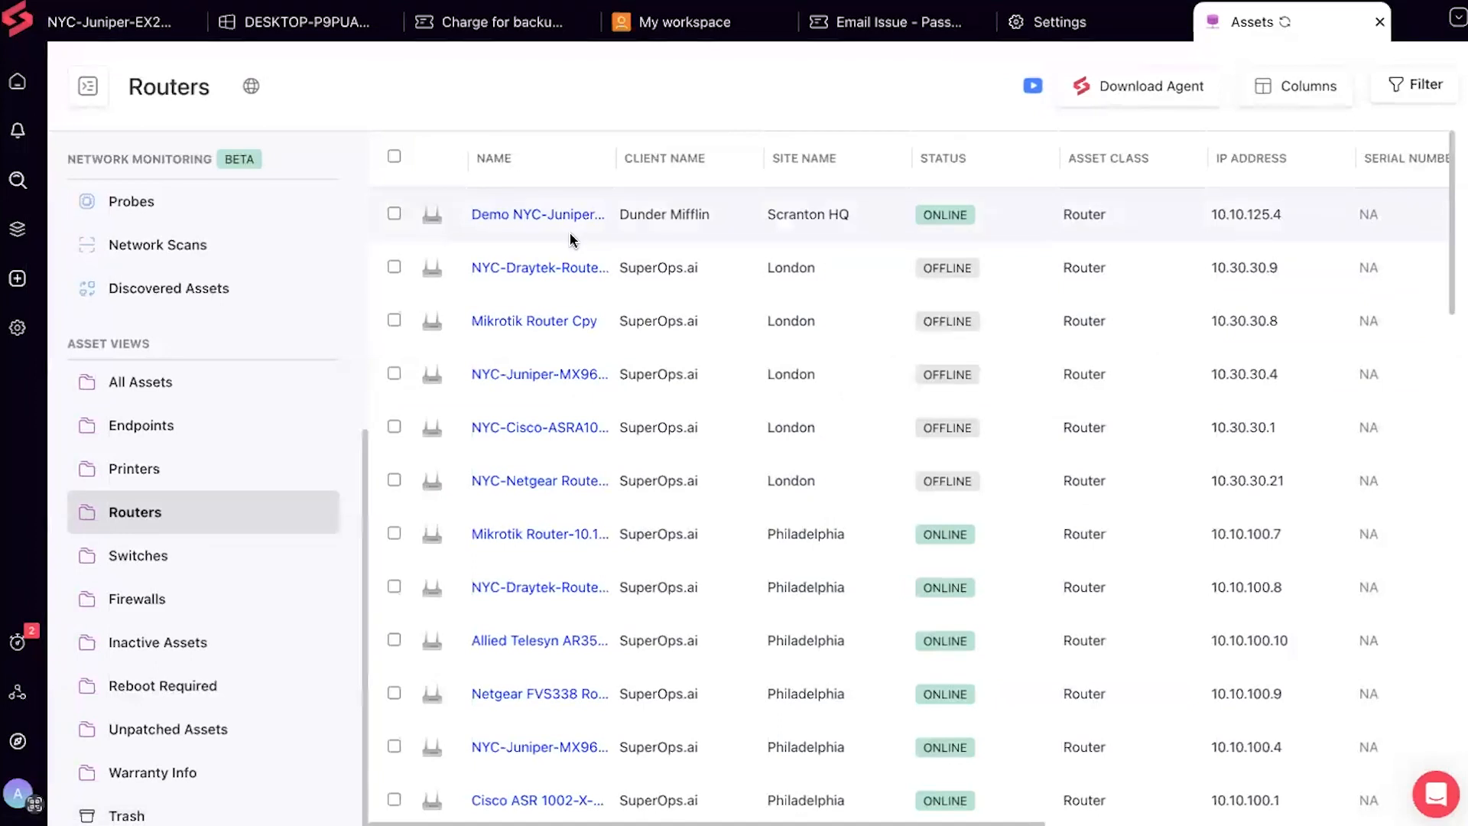
# Open the Demo NYC-Juniper-MX960 router's summary page
pyautogui.click(534, 217)
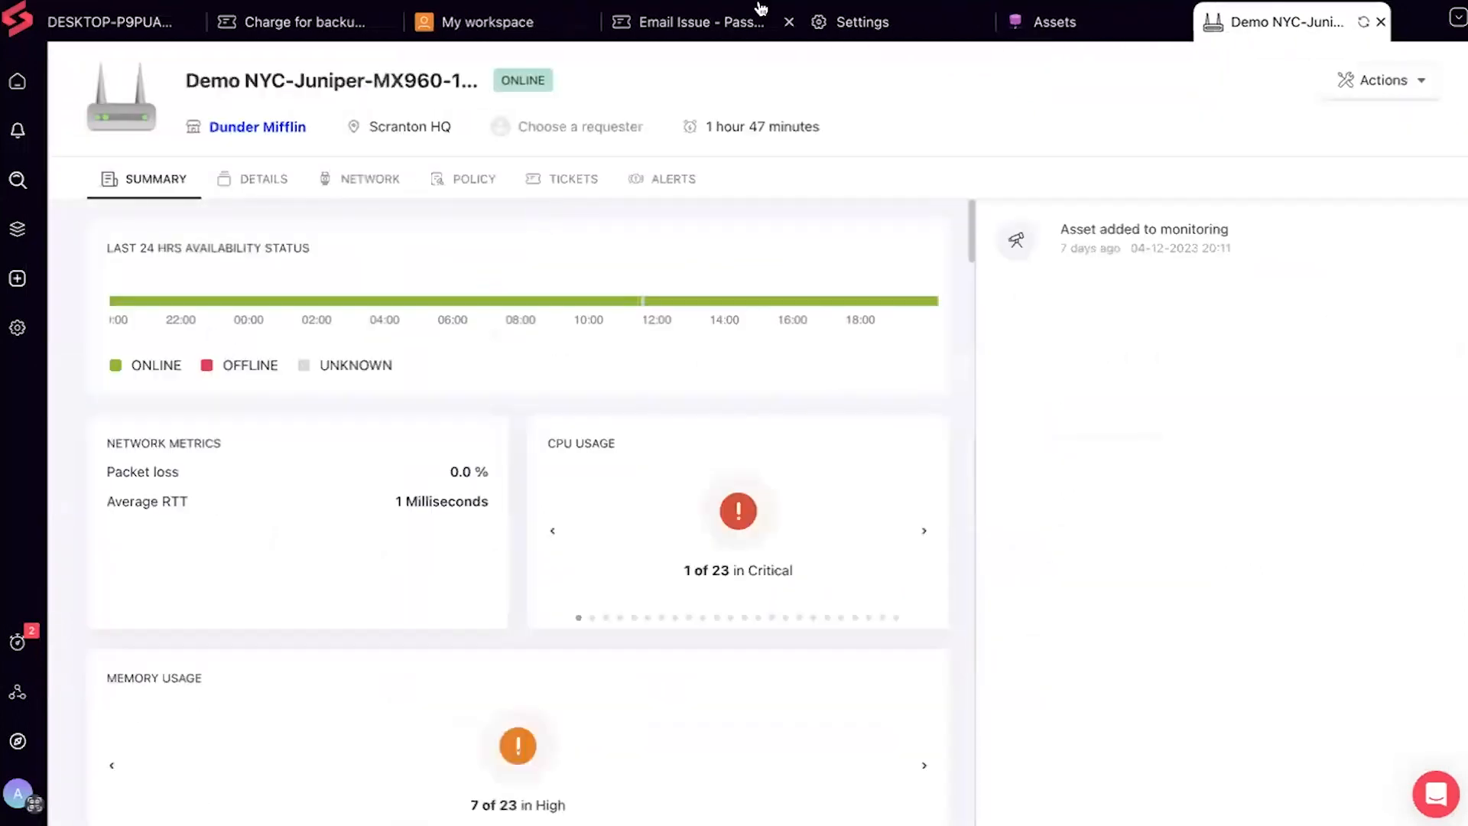
pyautogui.click(18, 233)
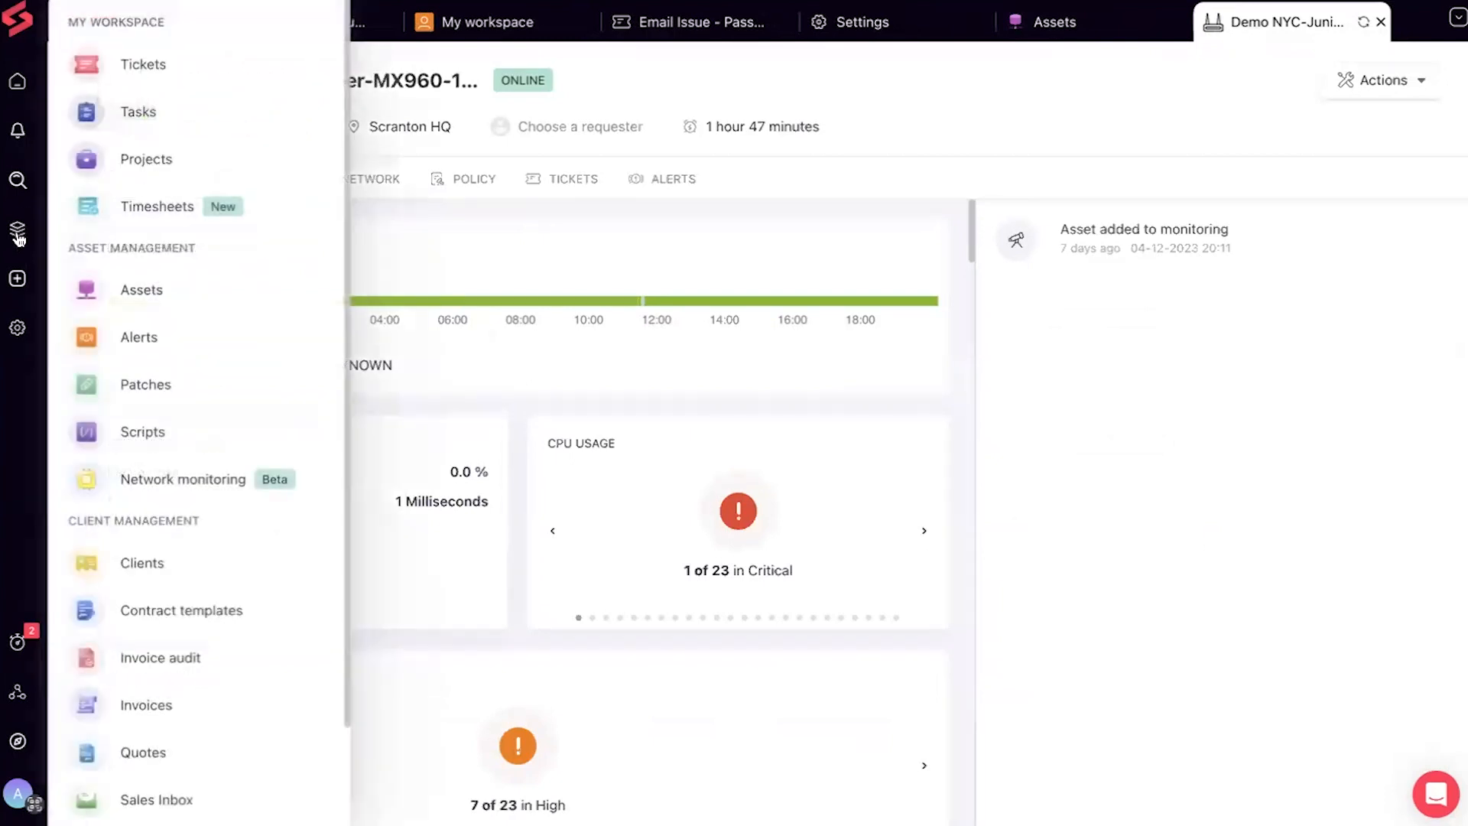
# Go to Network monitoring and show the Network Scans list of subnets
pyautogui.click(205, 489)
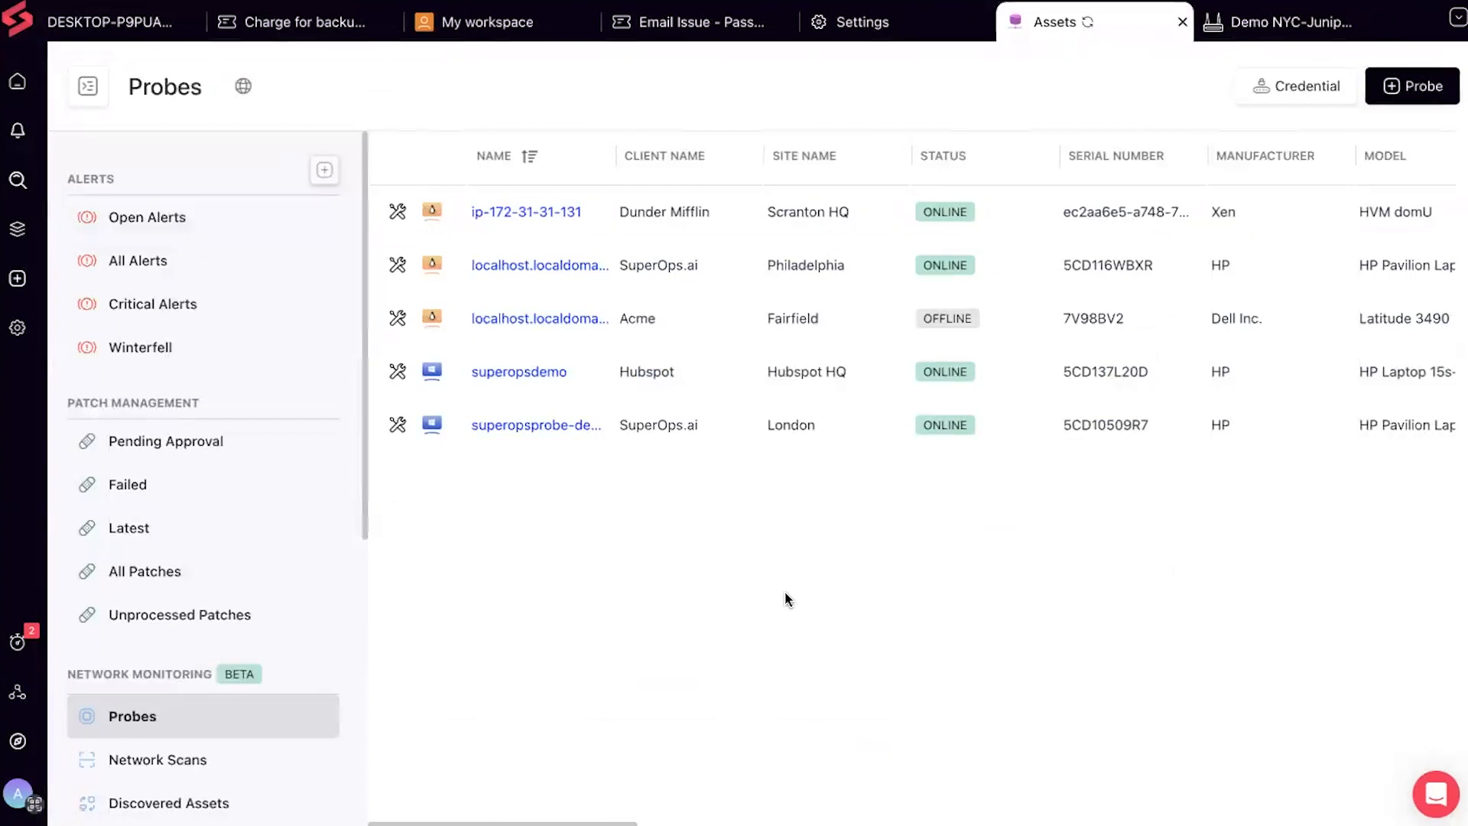
pyautogui.click(275, 760)
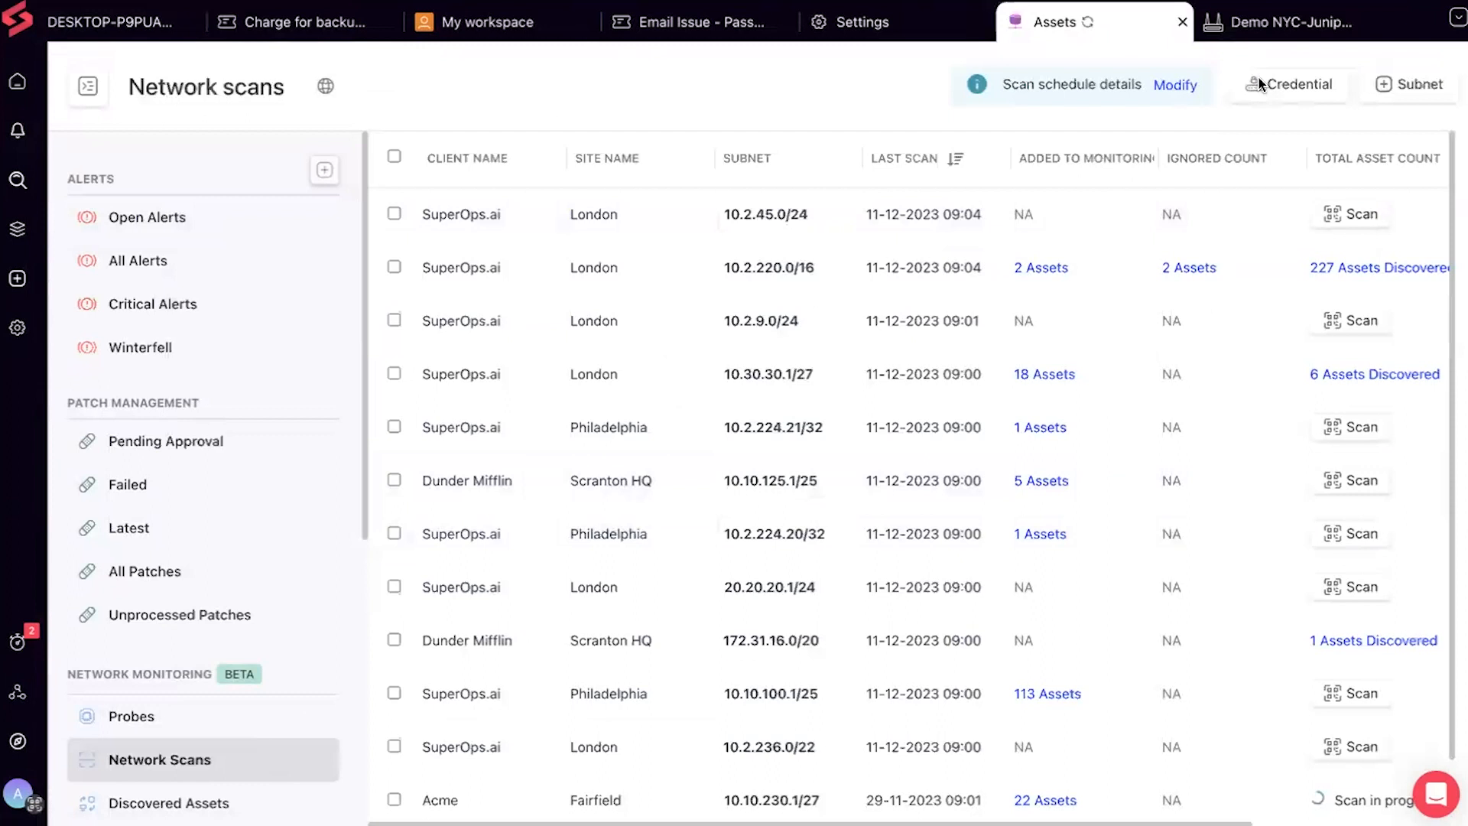
pyautogui.click(1402, 80)
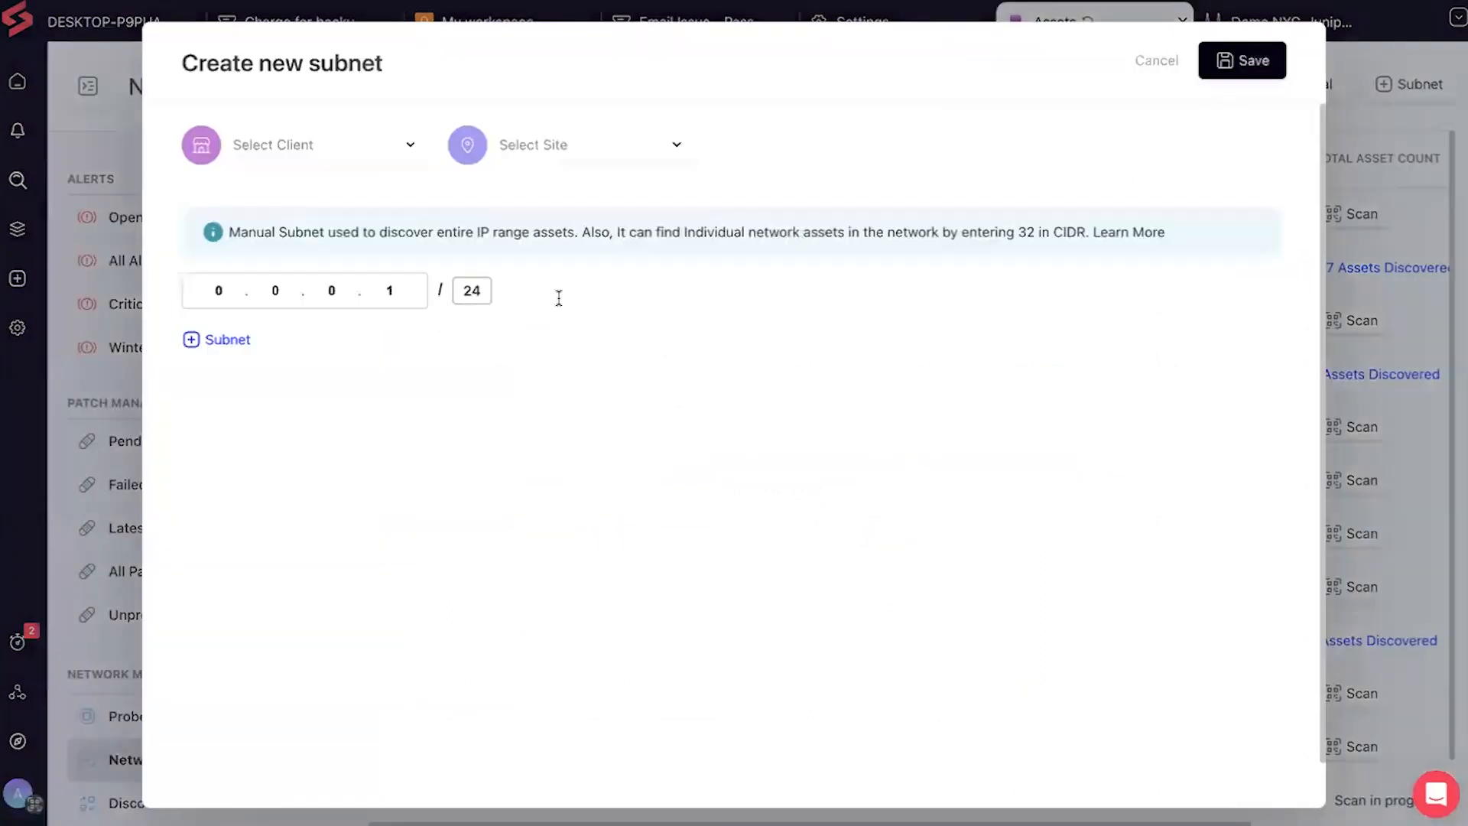
pyautogui.click(392, 163)
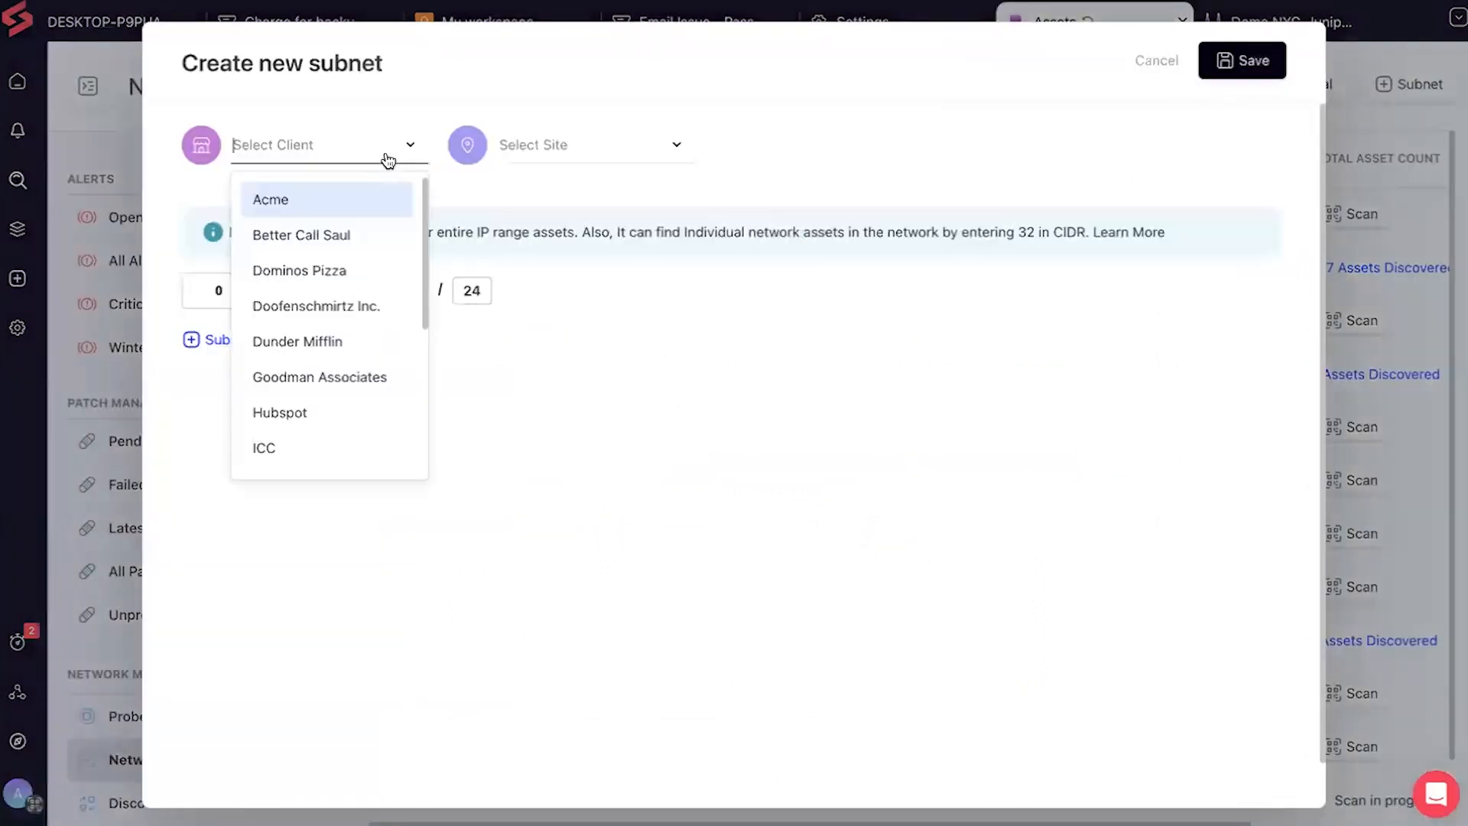
pyautogui.click(325, 405)
pyautogui.click(525, 144)
pyautogui.click(566, 204)
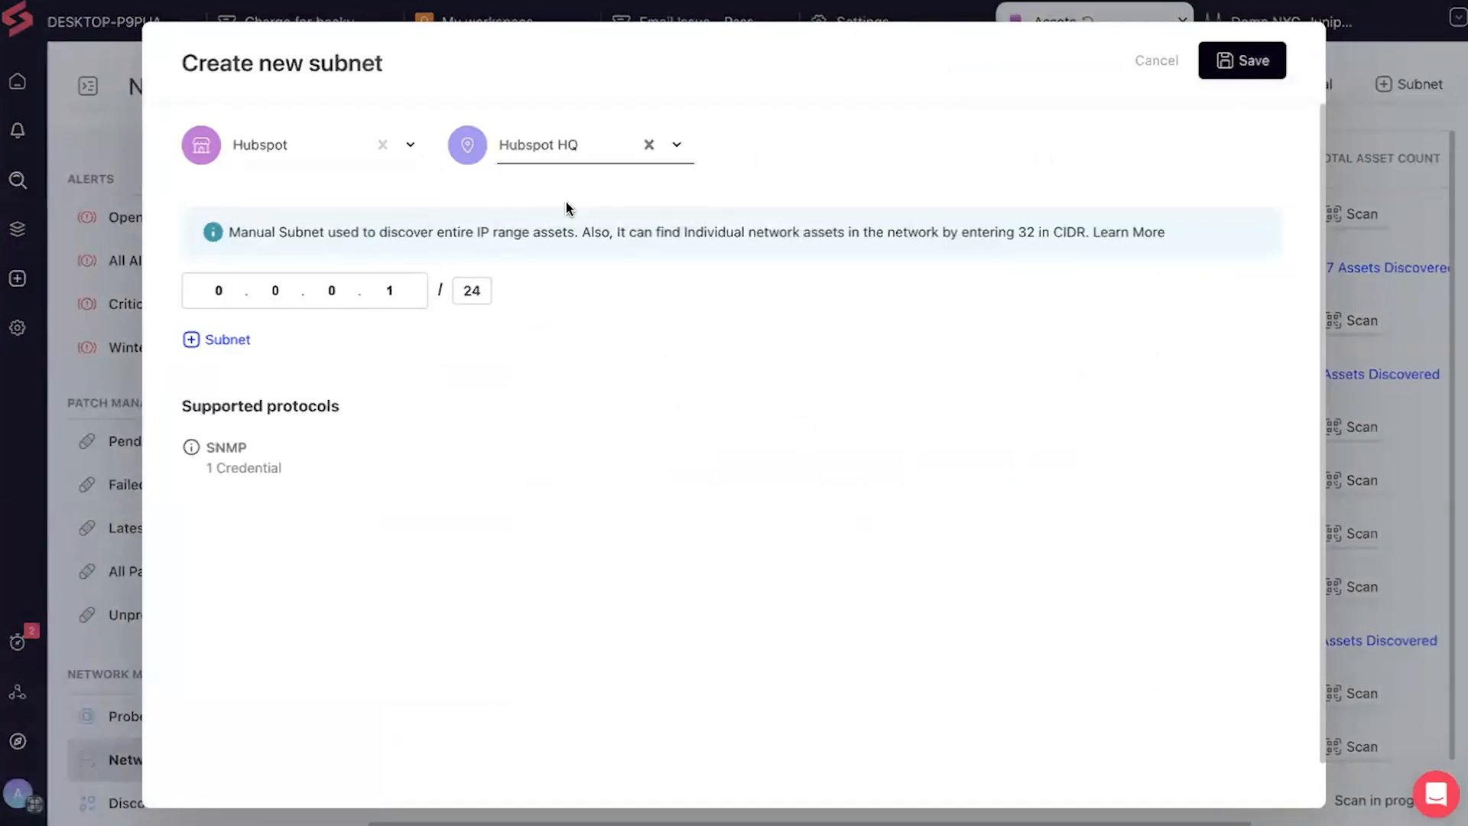
pyautogui.click(208, 288)
pyautogui.write('120.1')
pyautogui.write('2')
pyautogui.write('.212.')
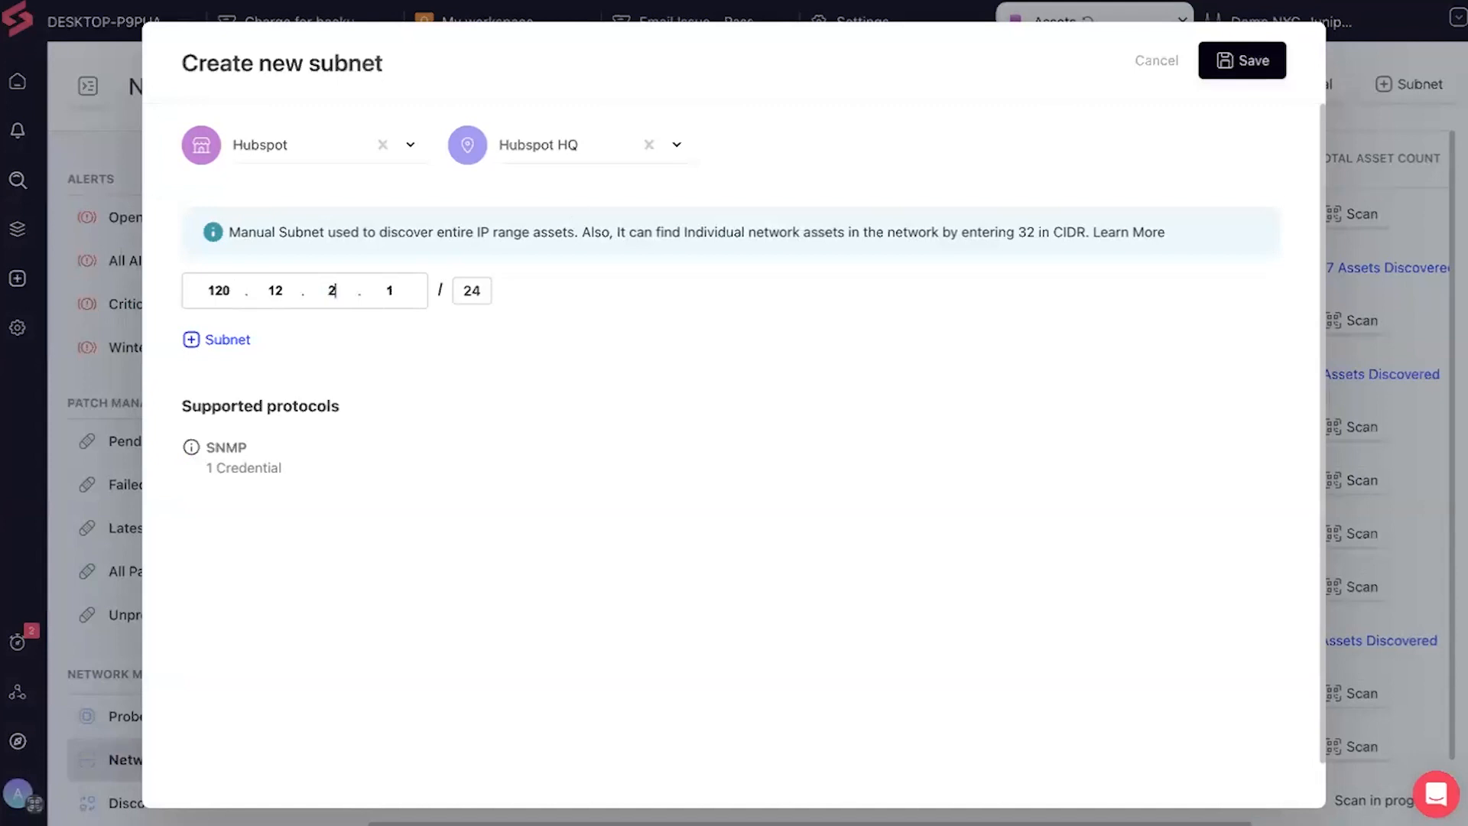
pyautogui.write('13')
pyautogui.click(1168, 67)
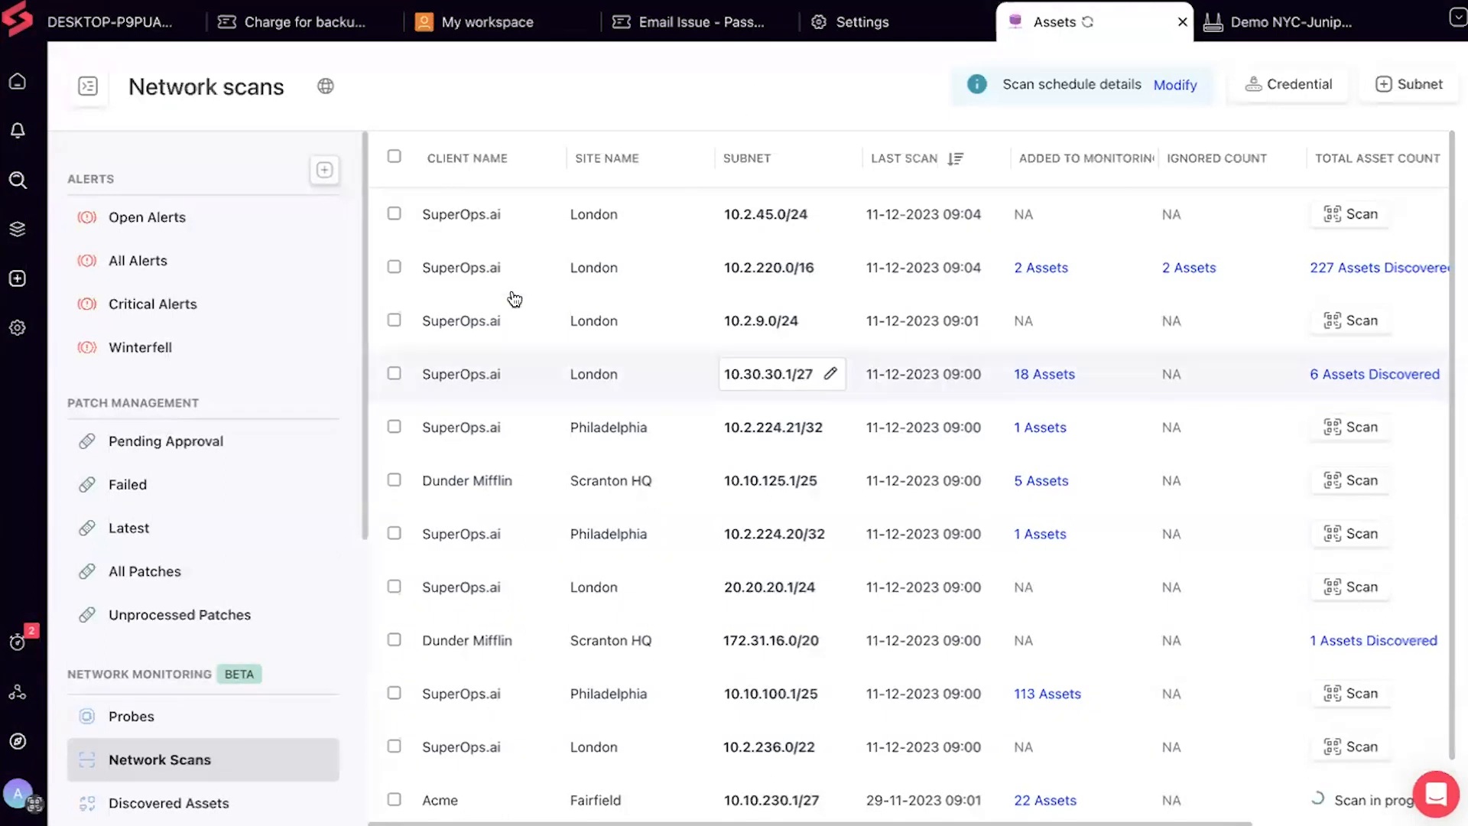
# Show the Routers asset view and reopen the Demo NYC-Juniper router's summary
pyautogui.scroll(-3, 203, 548)
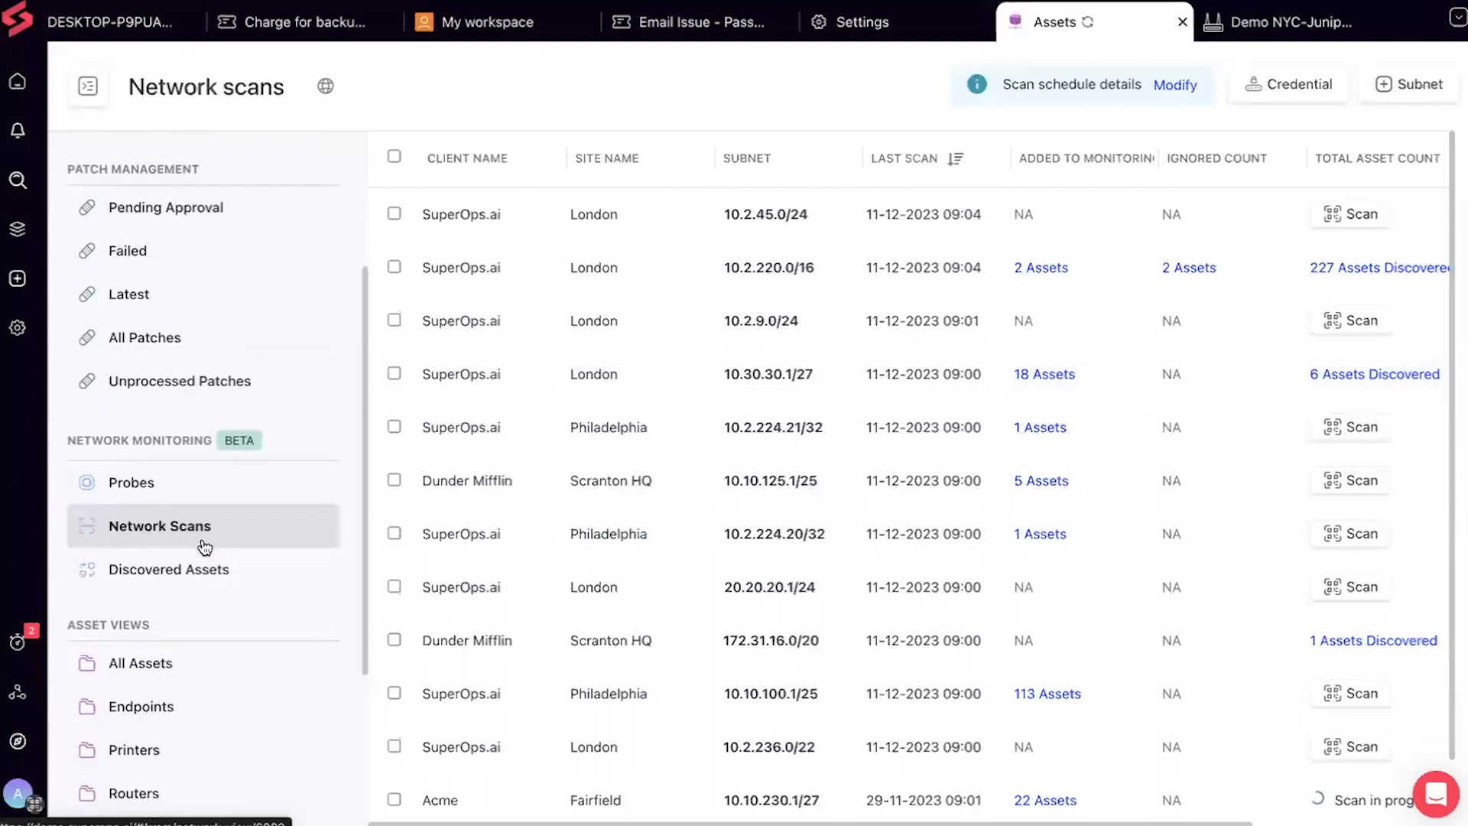
pyautogui.scroll(-4, 203, 548)
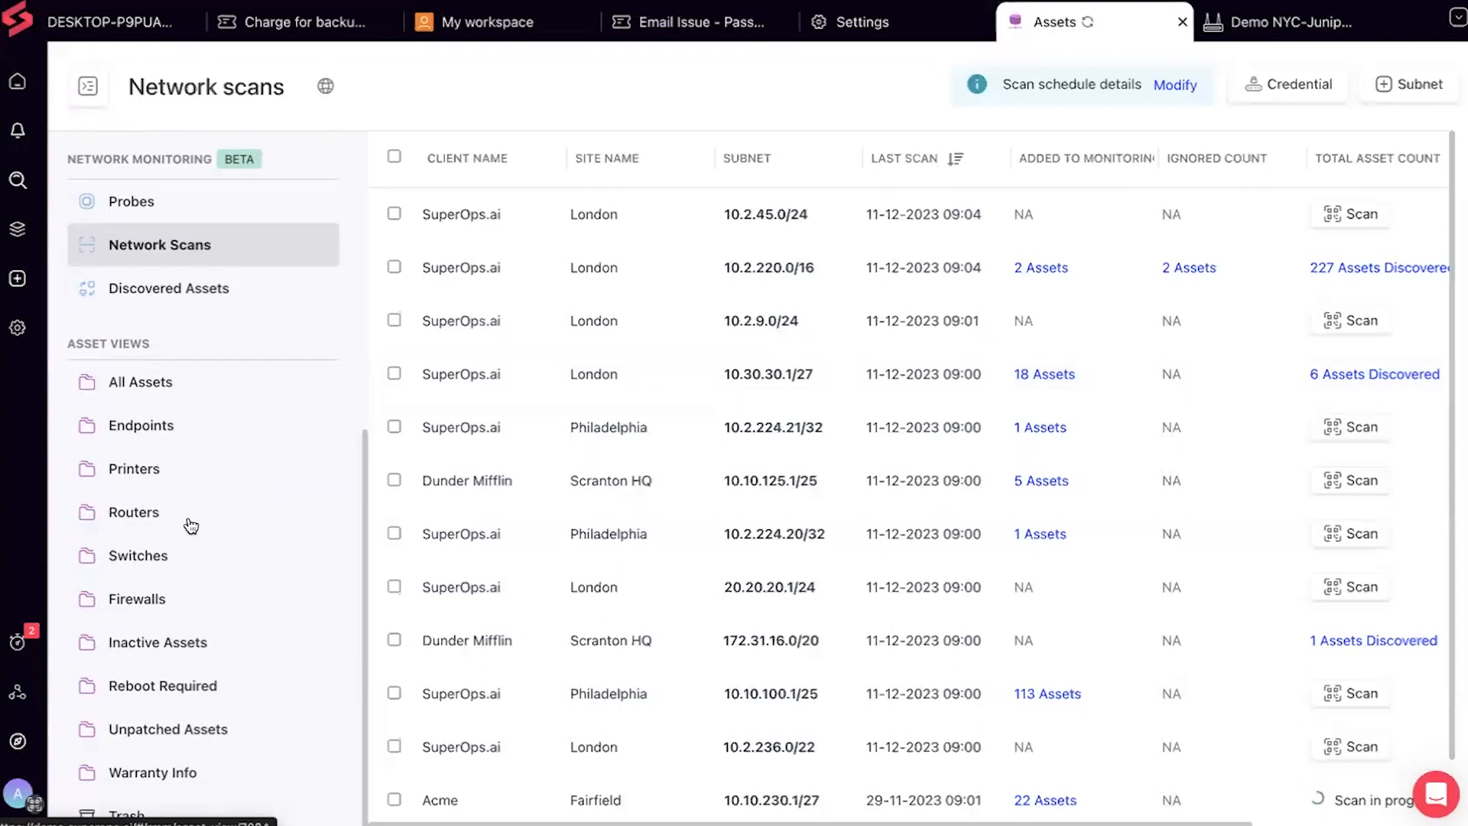
pyautogui.click(191, 526)
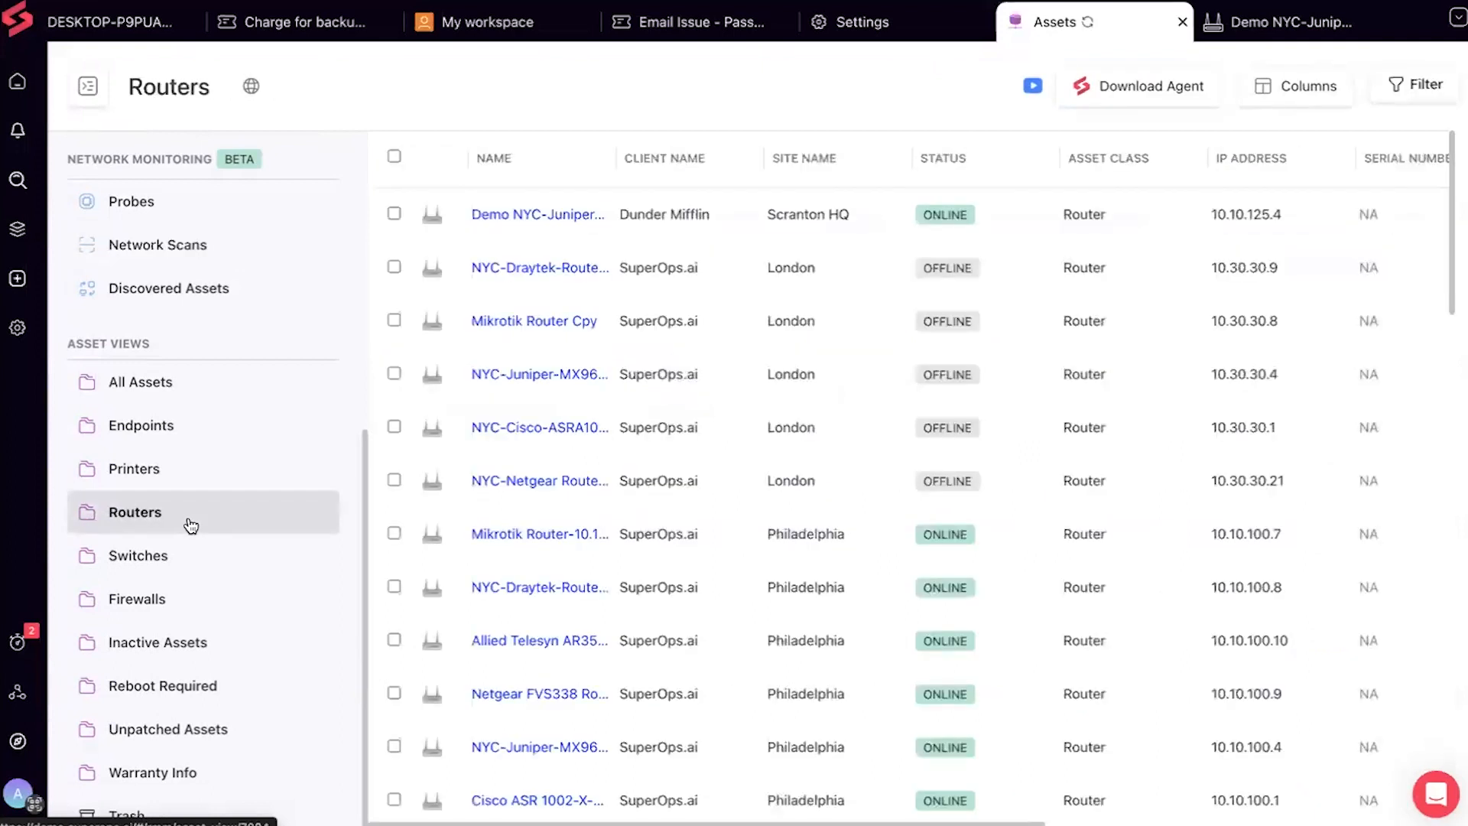
pyautogui.click(535, 216)
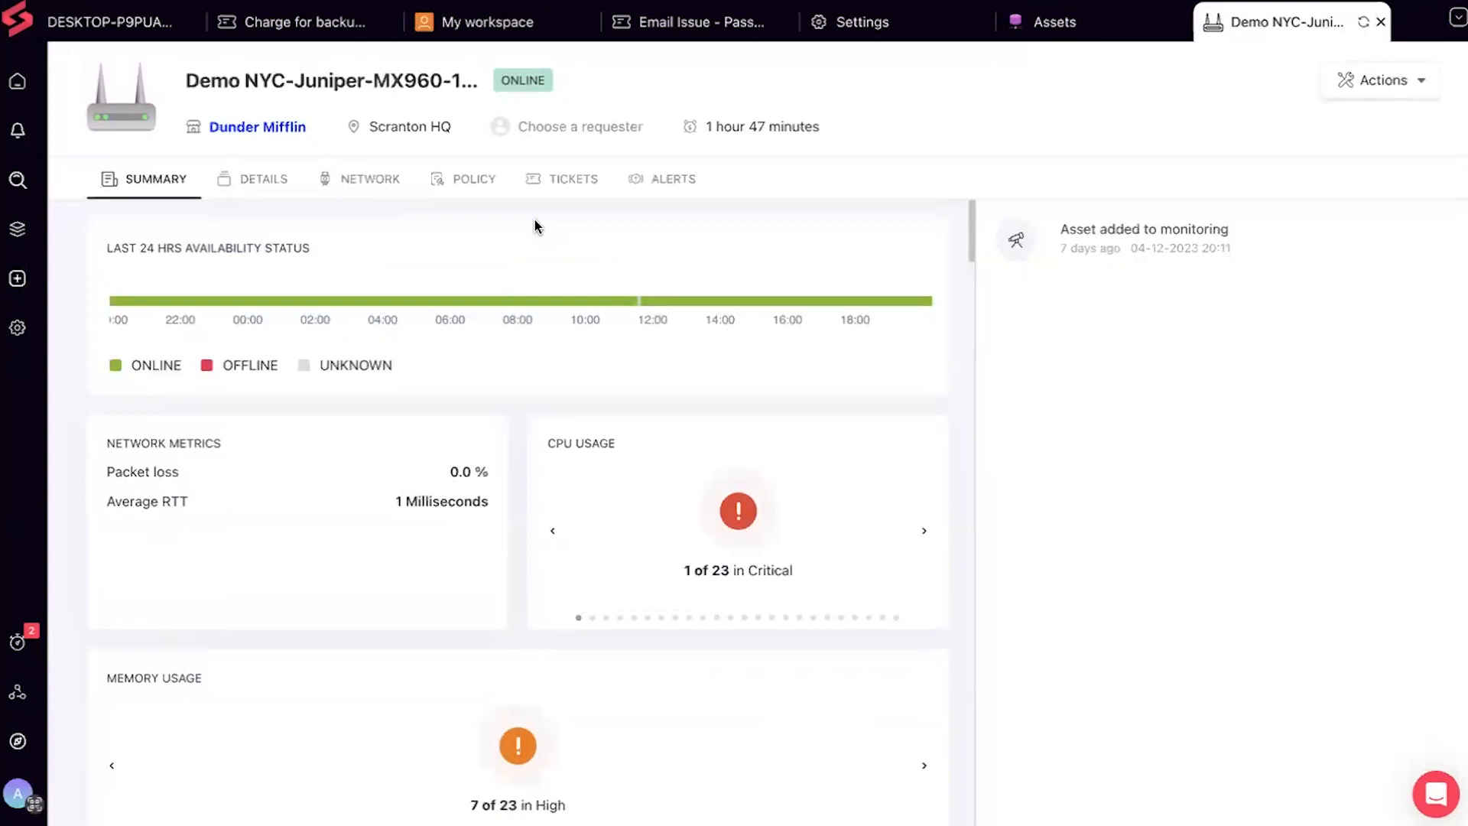
# Review the router's Interface Details and Asset Info, then open its Details CPU Usage view
pyautogui.scroll(-1, 534, 218)
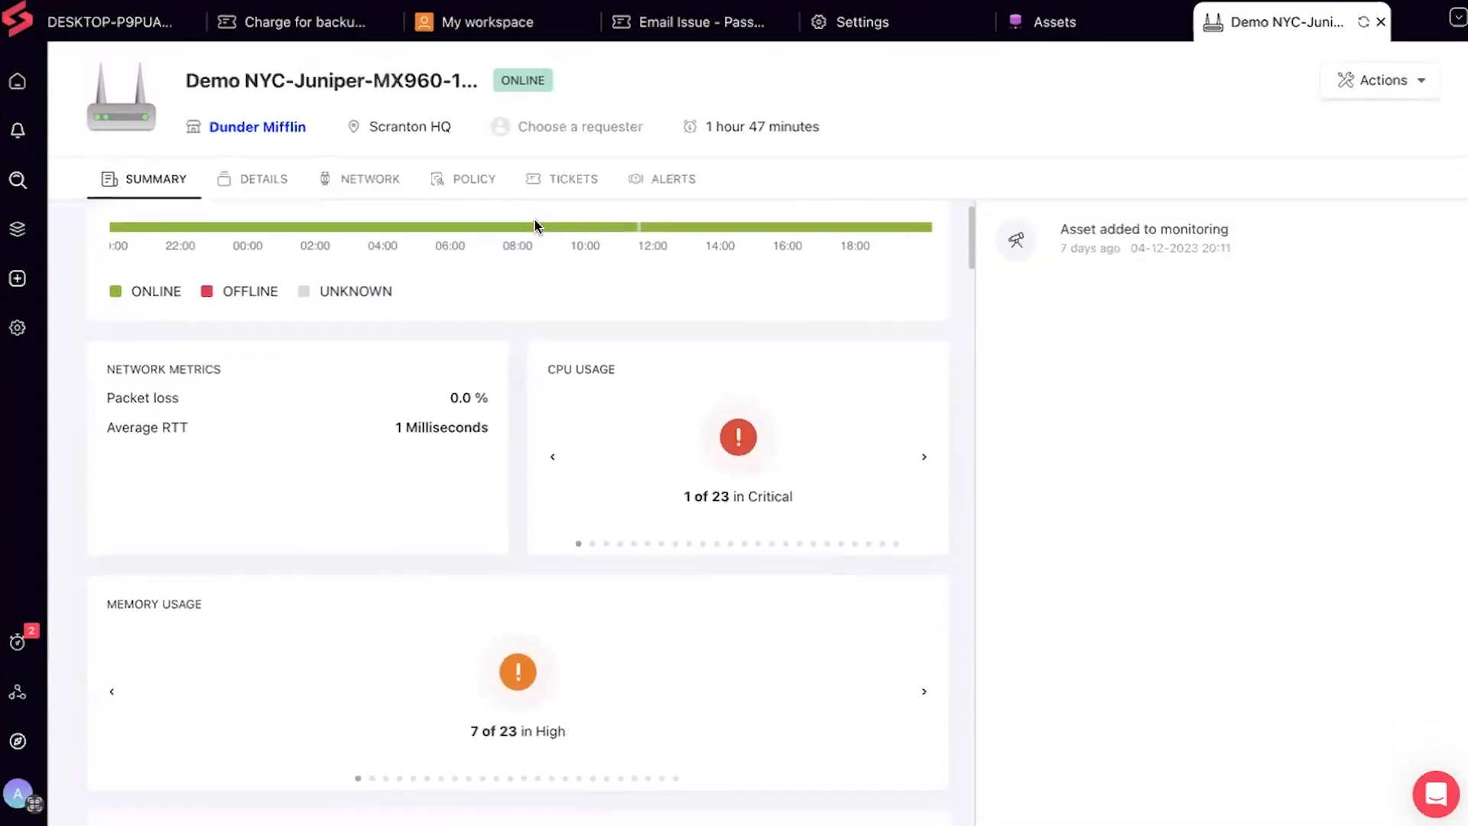
pyautogui.scroll(1, 535, 218)
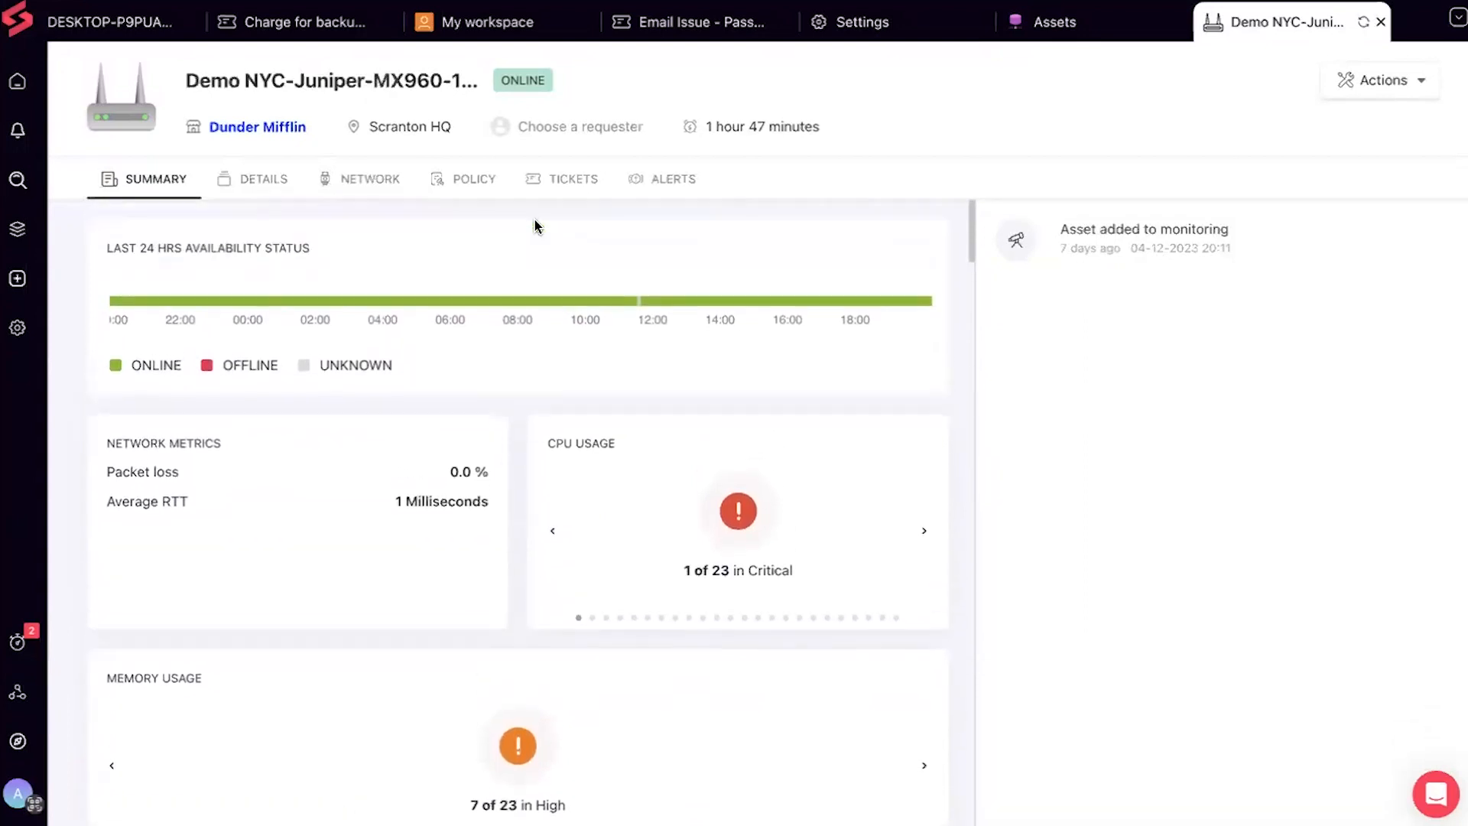
pyautogui.scroll(-1, 404, 334)
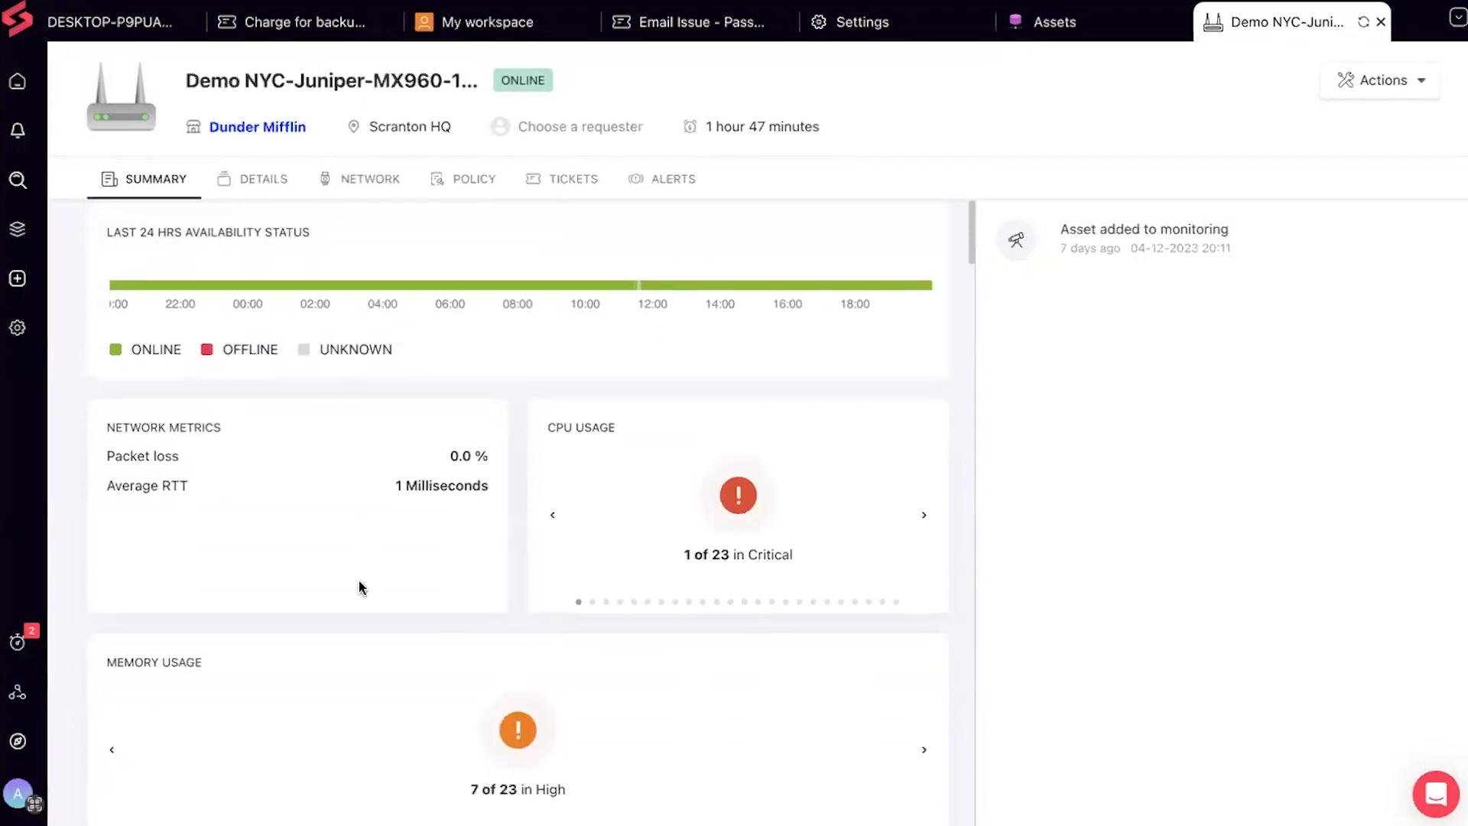
pyautogui.scroll(-1, 360, 584)
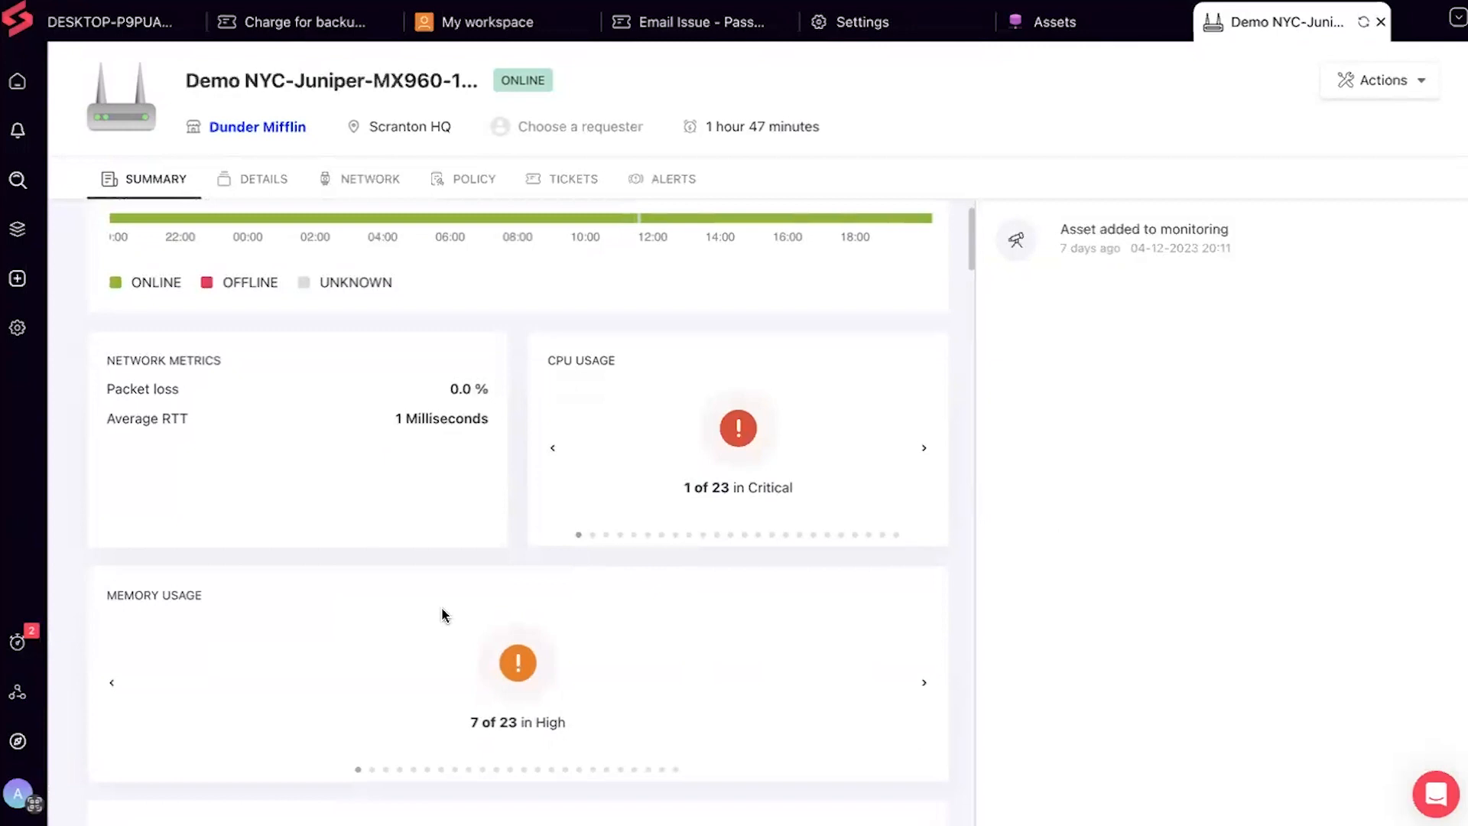
pyautogui.scroll(-2, 444, 615)
pyautogui.scroll(-1, 443, 615)
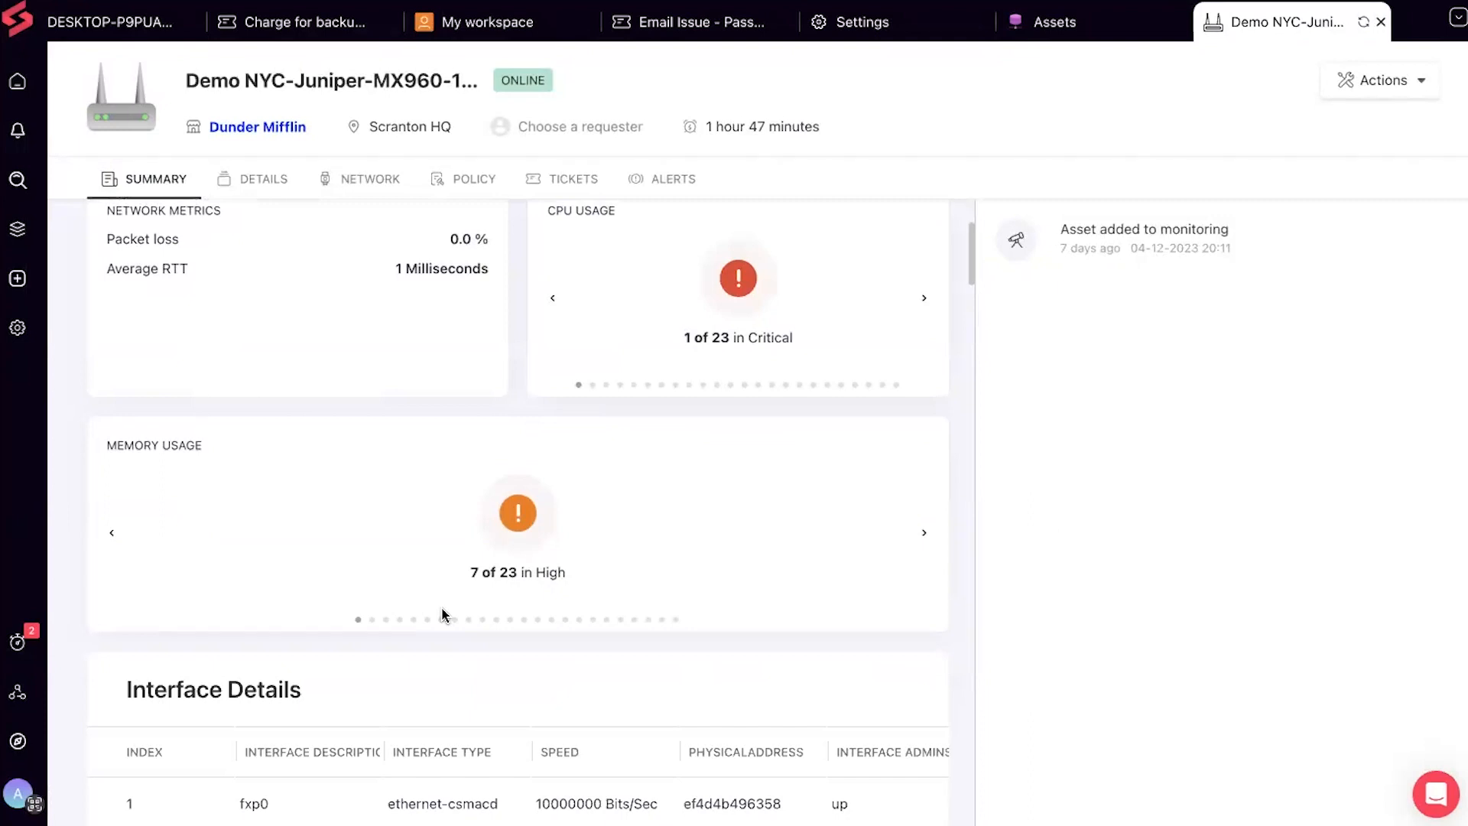
pyautogui.scroll(1, 444, 615)
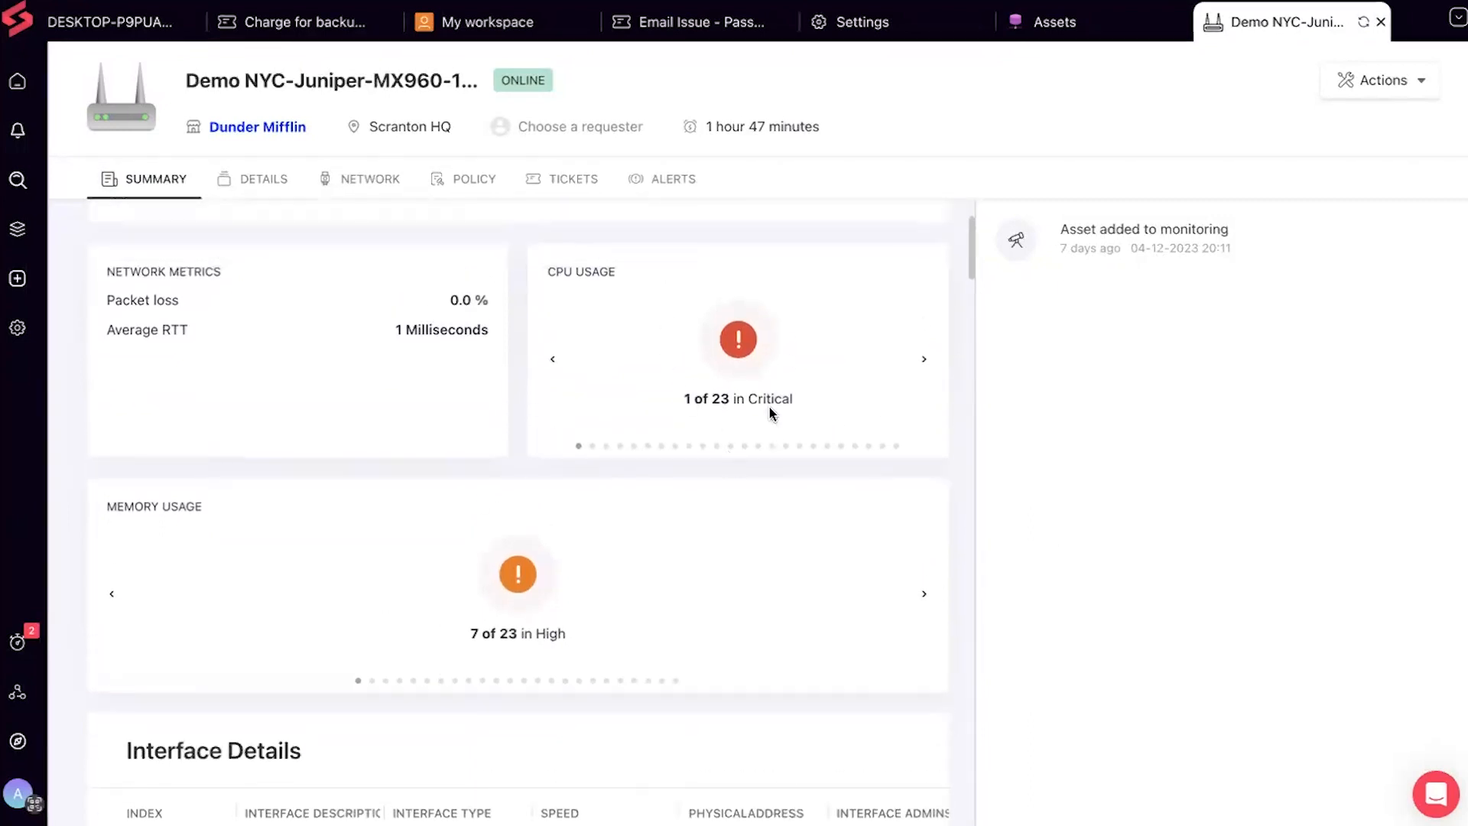
pyautogui.scroll(-3, 607, 446)
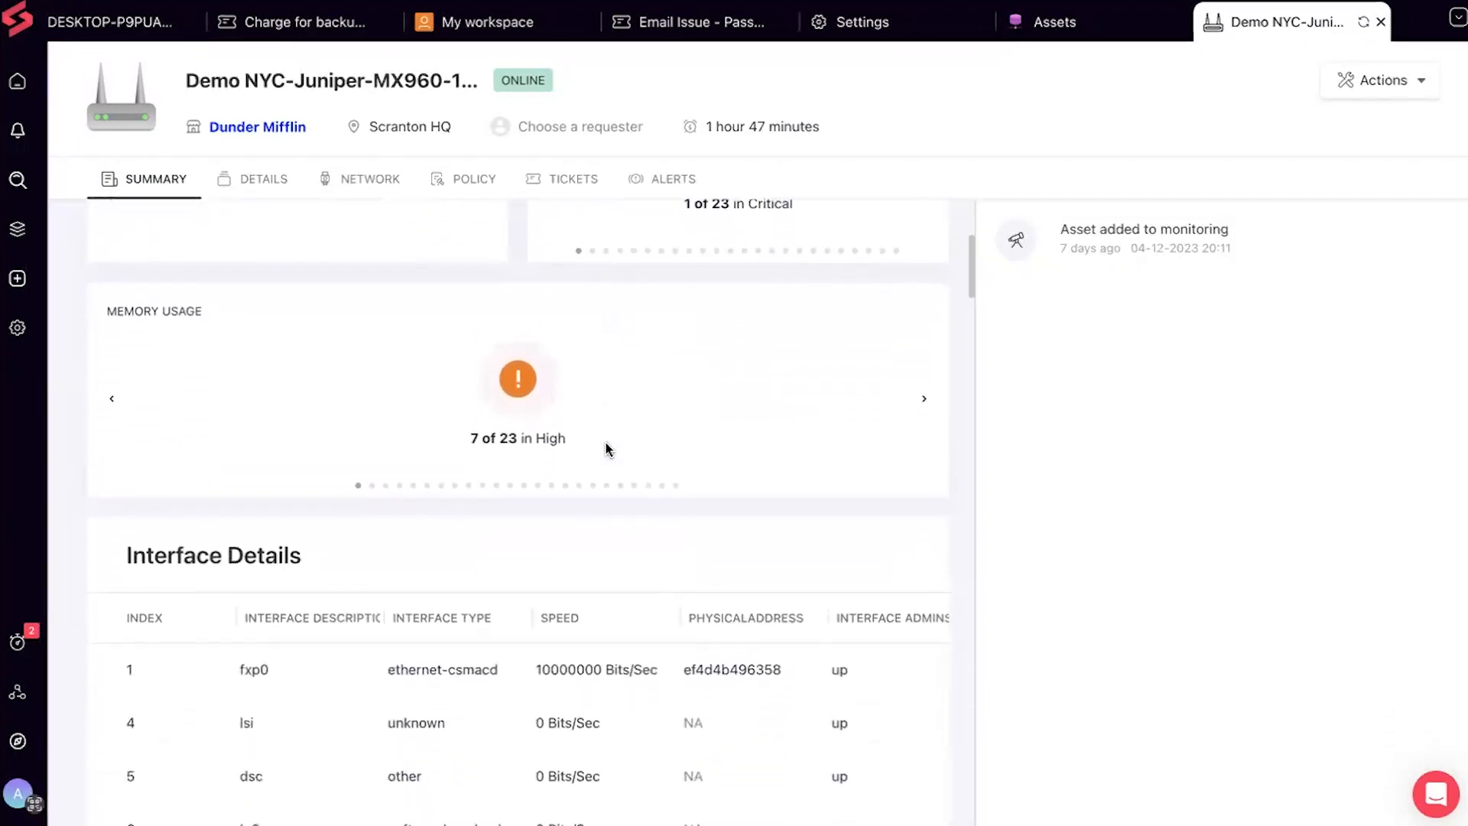
pyautogui.scroll(-5, 548, 417)
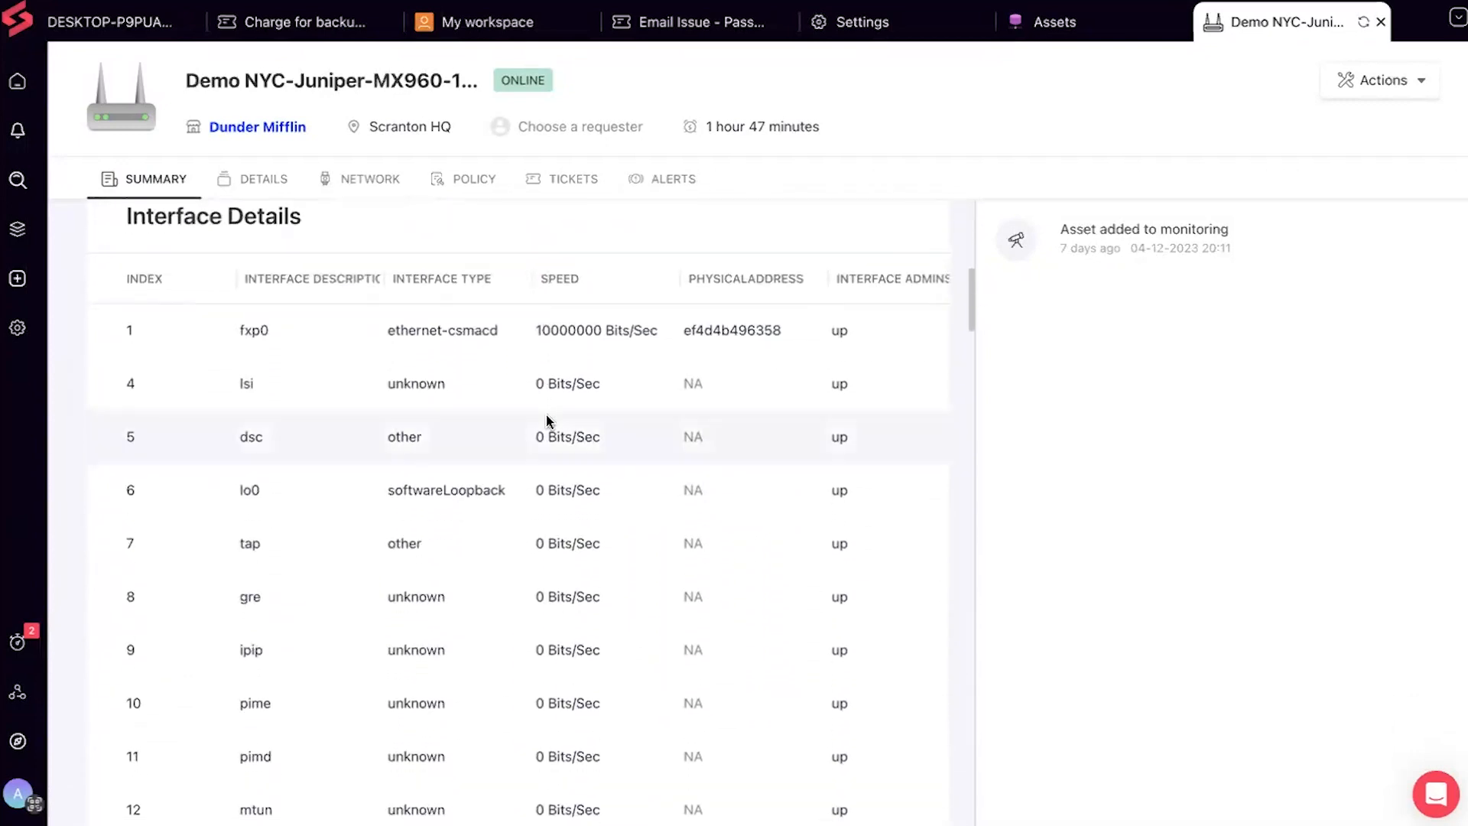
pyautogui.scroll(-3, 548, 420)
pyautogui.scroll(-10, 546, 420)
pyautogui.scroll(-10, 546, 420)
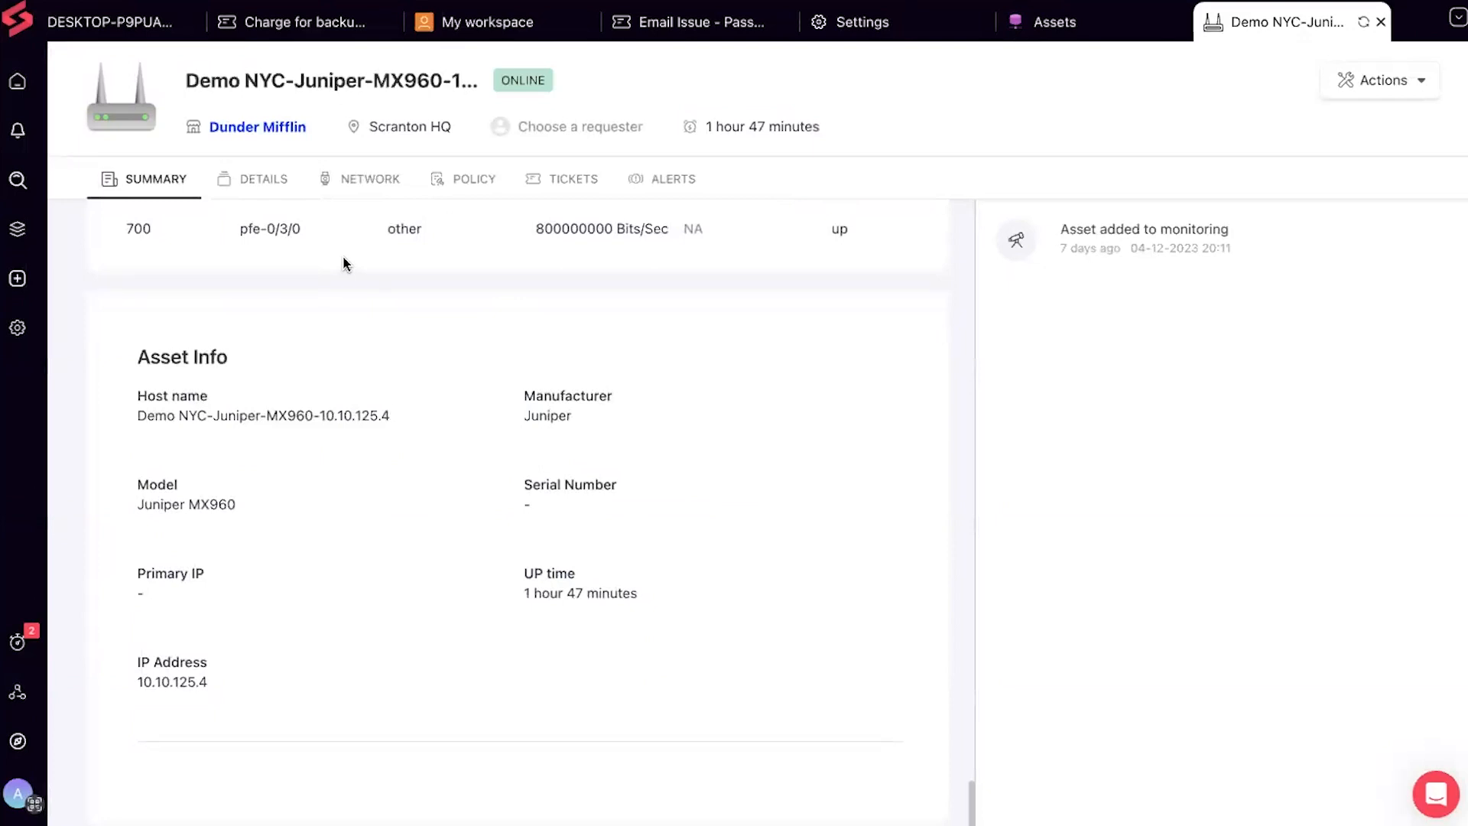
pyautogui.click(267, 187)
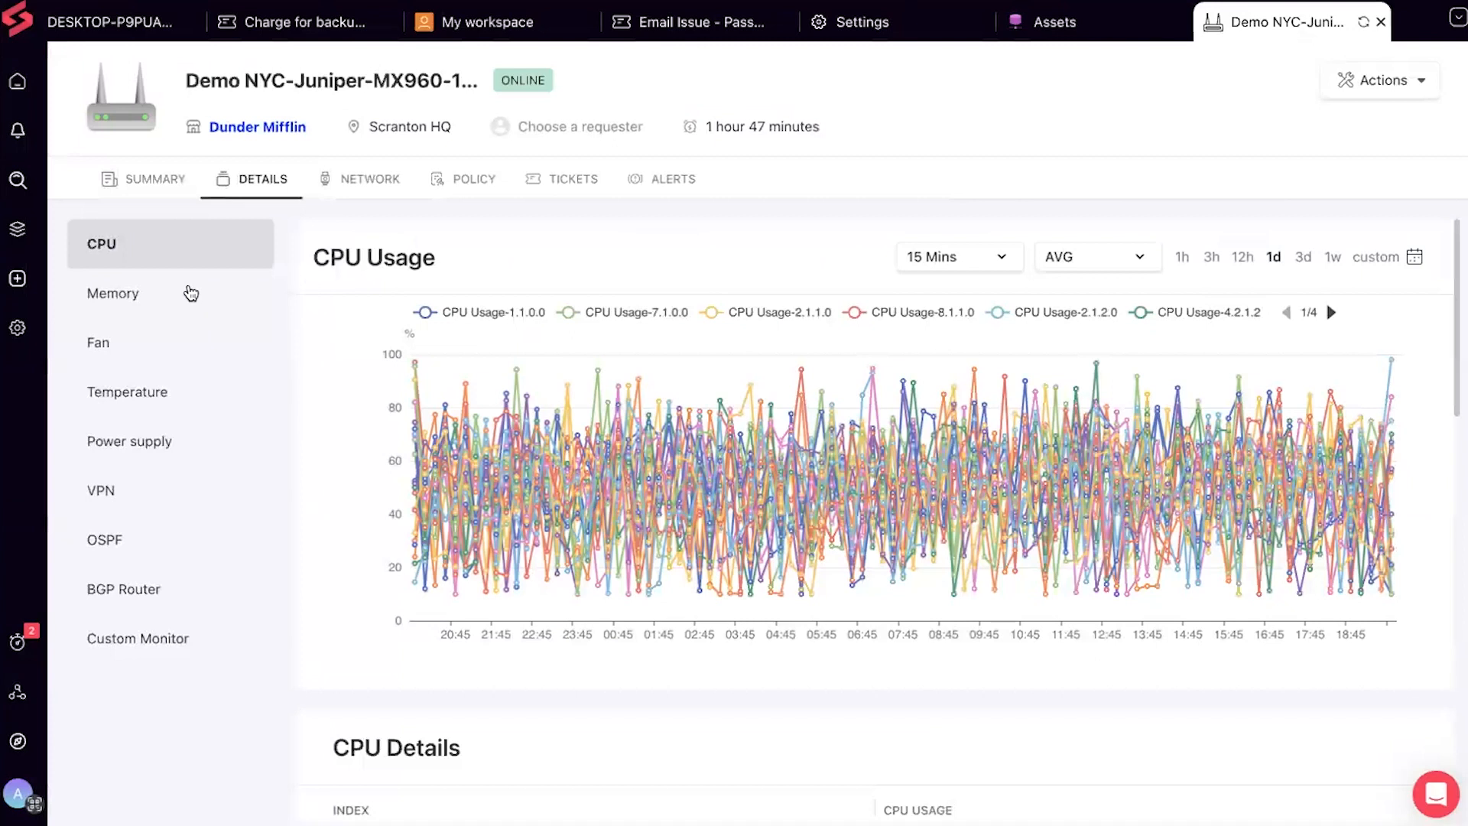
# Show the Juniper router's Memory Usage chart and Memory Details table
pyautogui.click(191, 293)
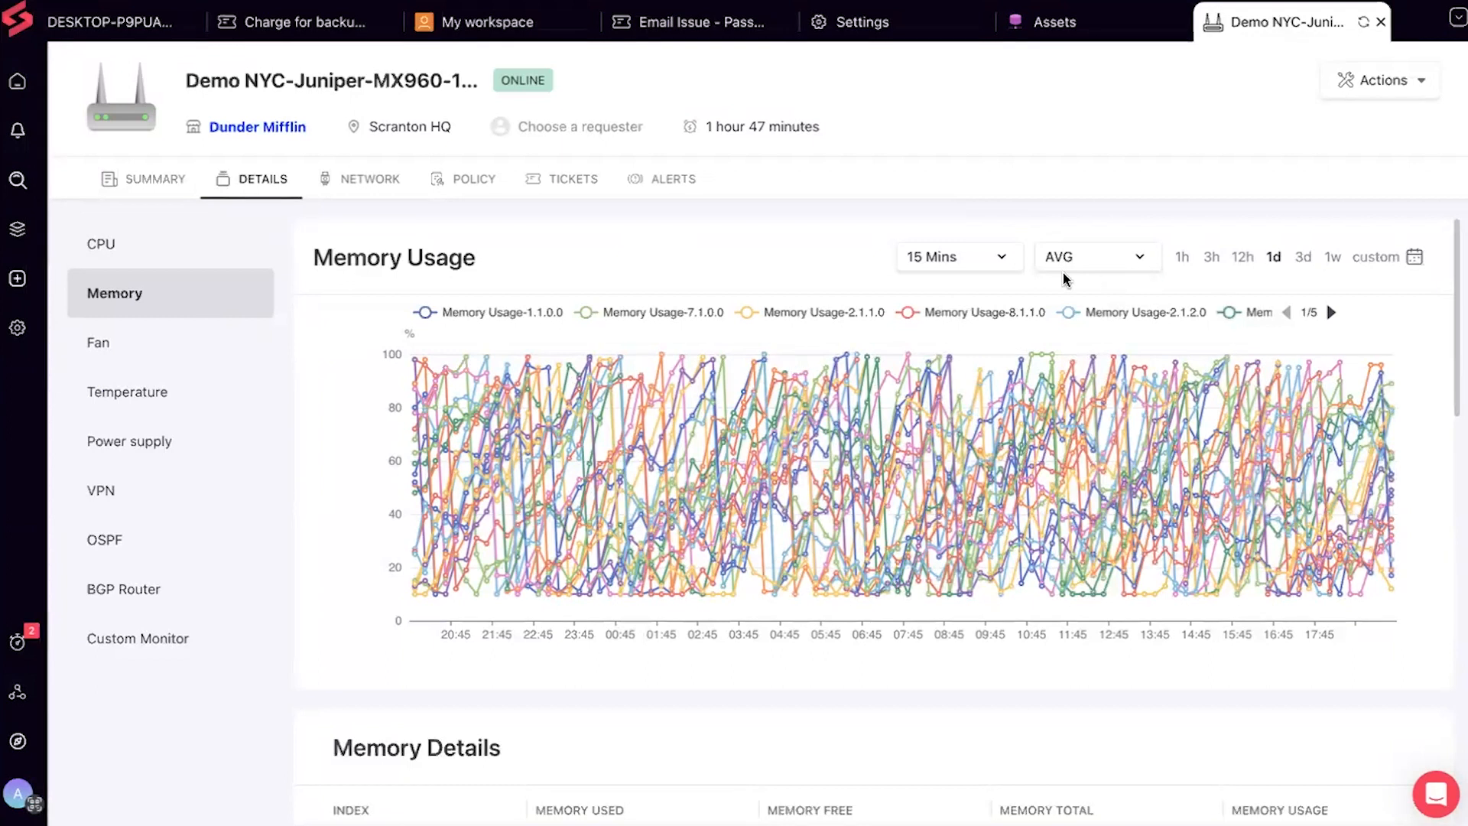
# Chart the router's memory usage at 1 Day intervals over one week (1w)
pyautogui.click(1003, 260)
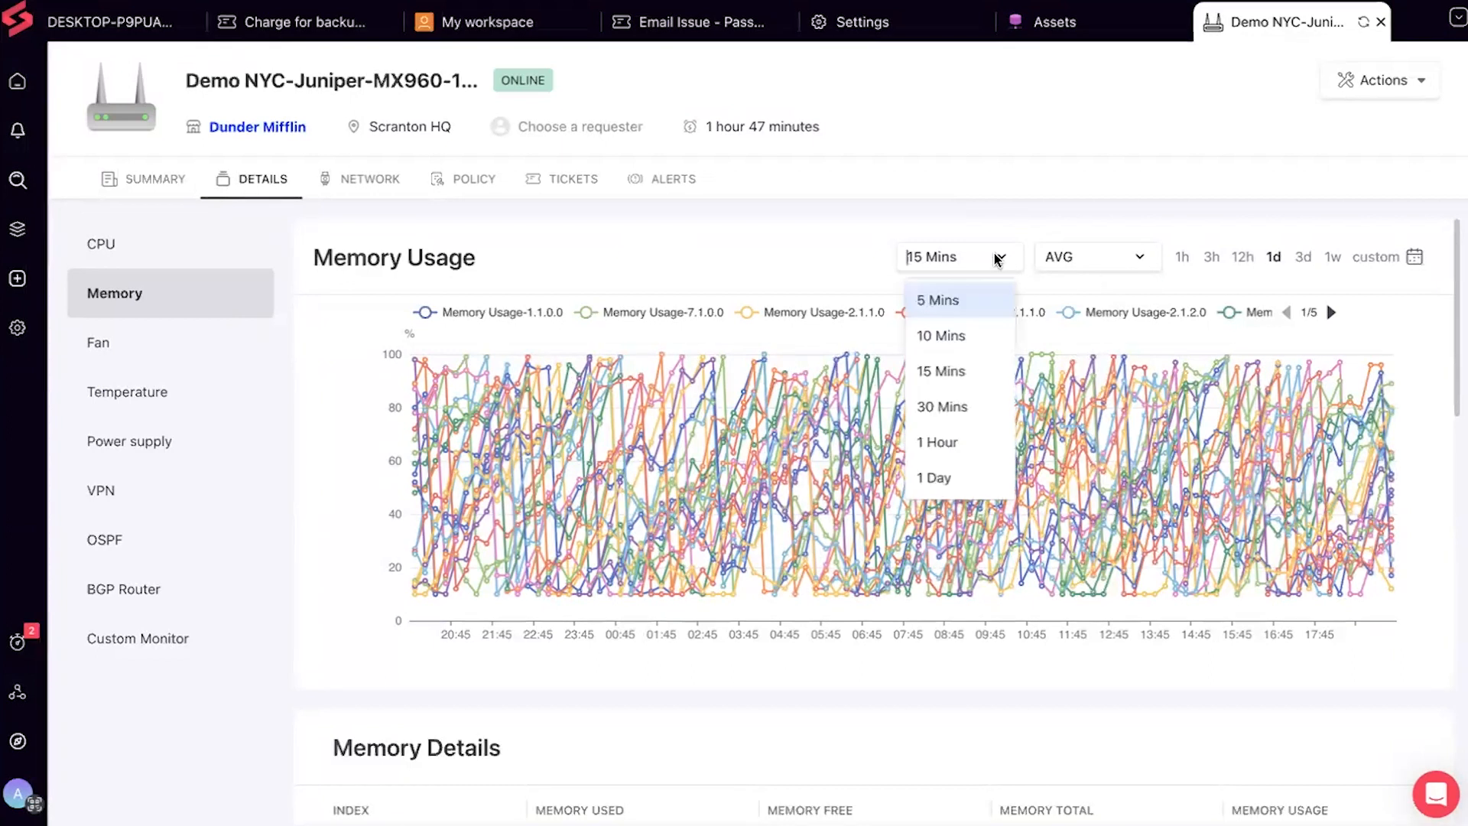
pyautogui.click(948, 375)
pyautogui.click(993, 257)
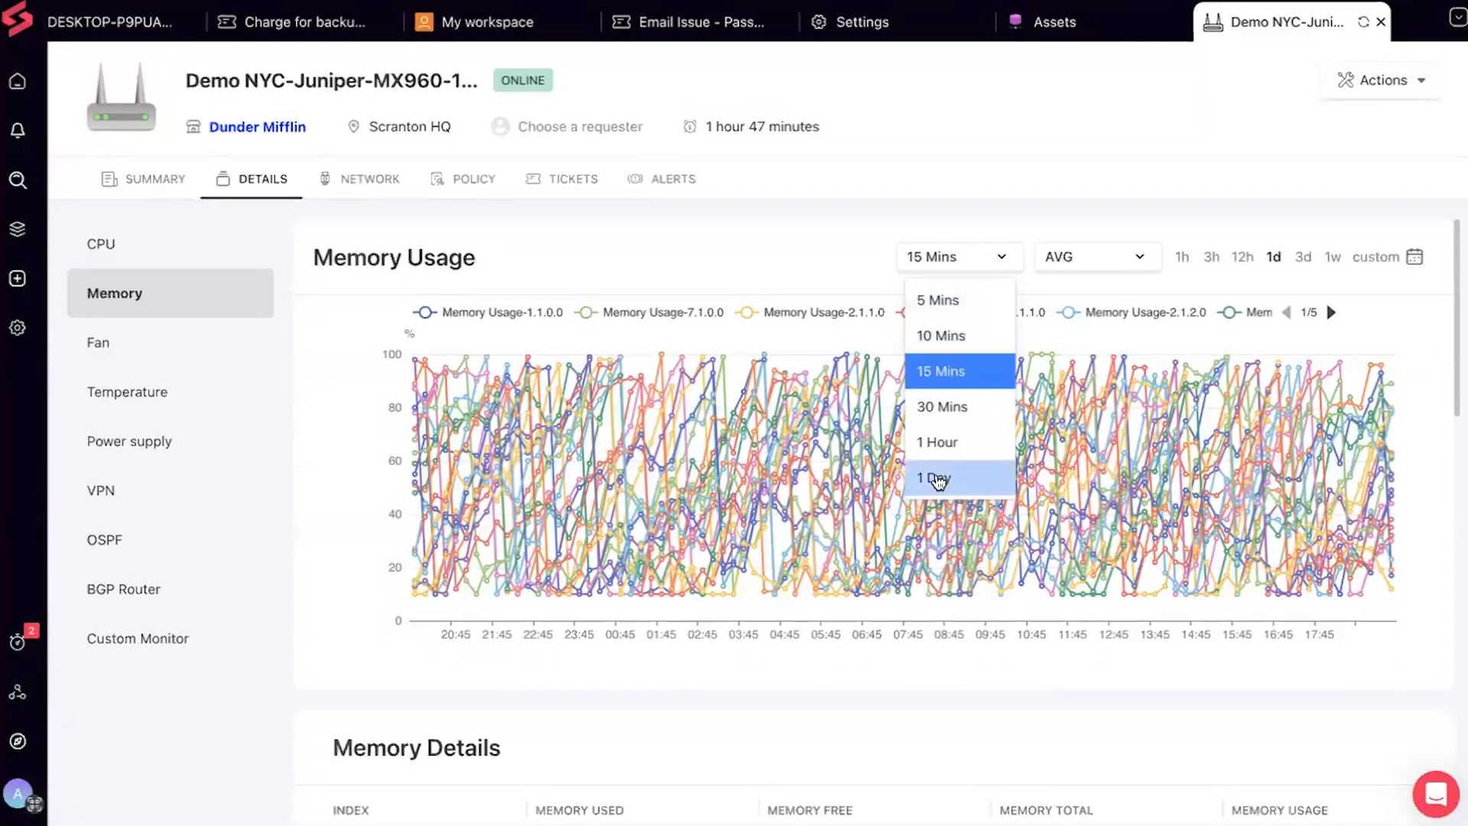
pyautogui.click(938, 480)
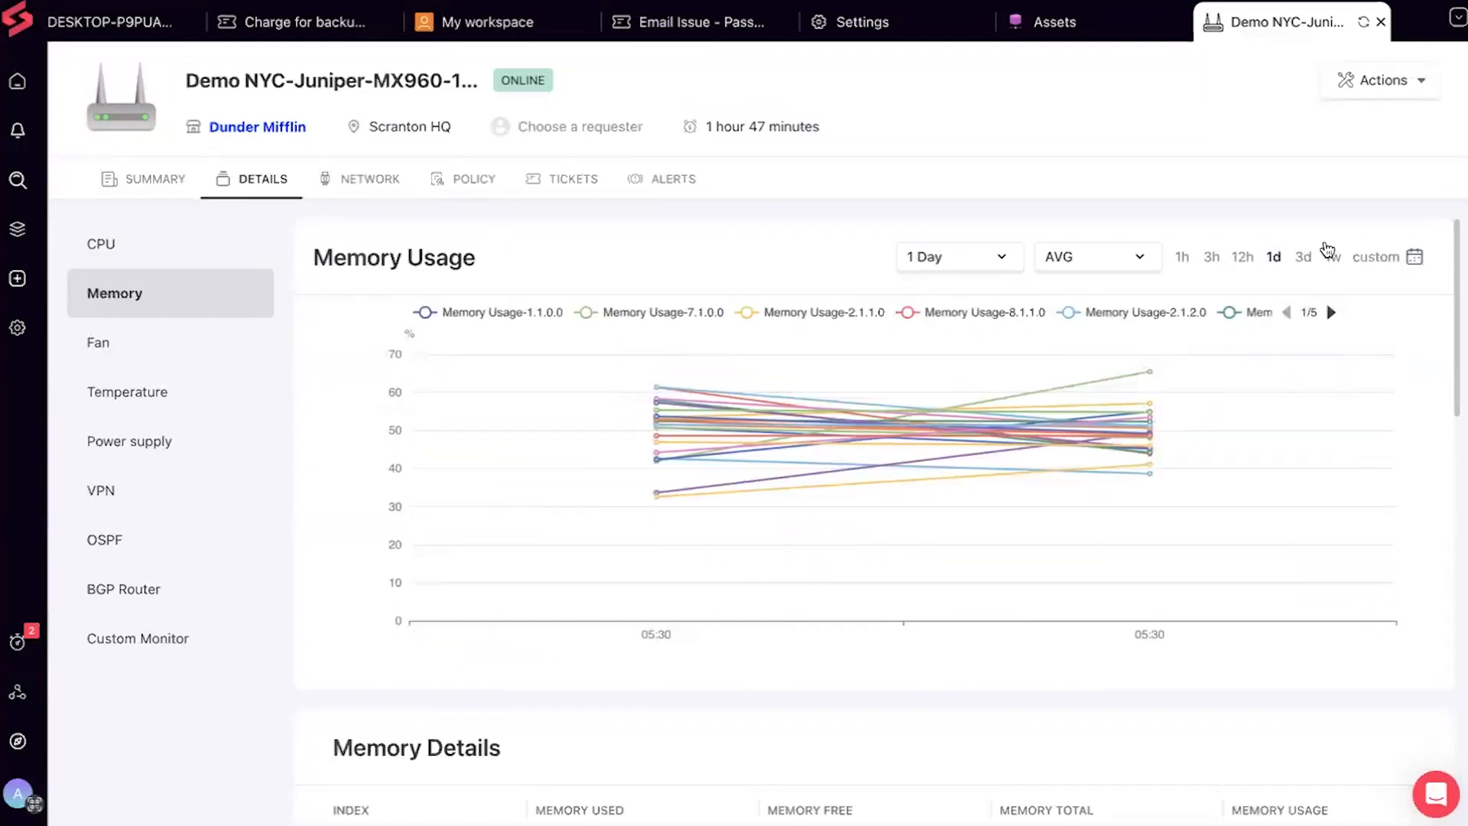
pyautogui.click(1333, 257)
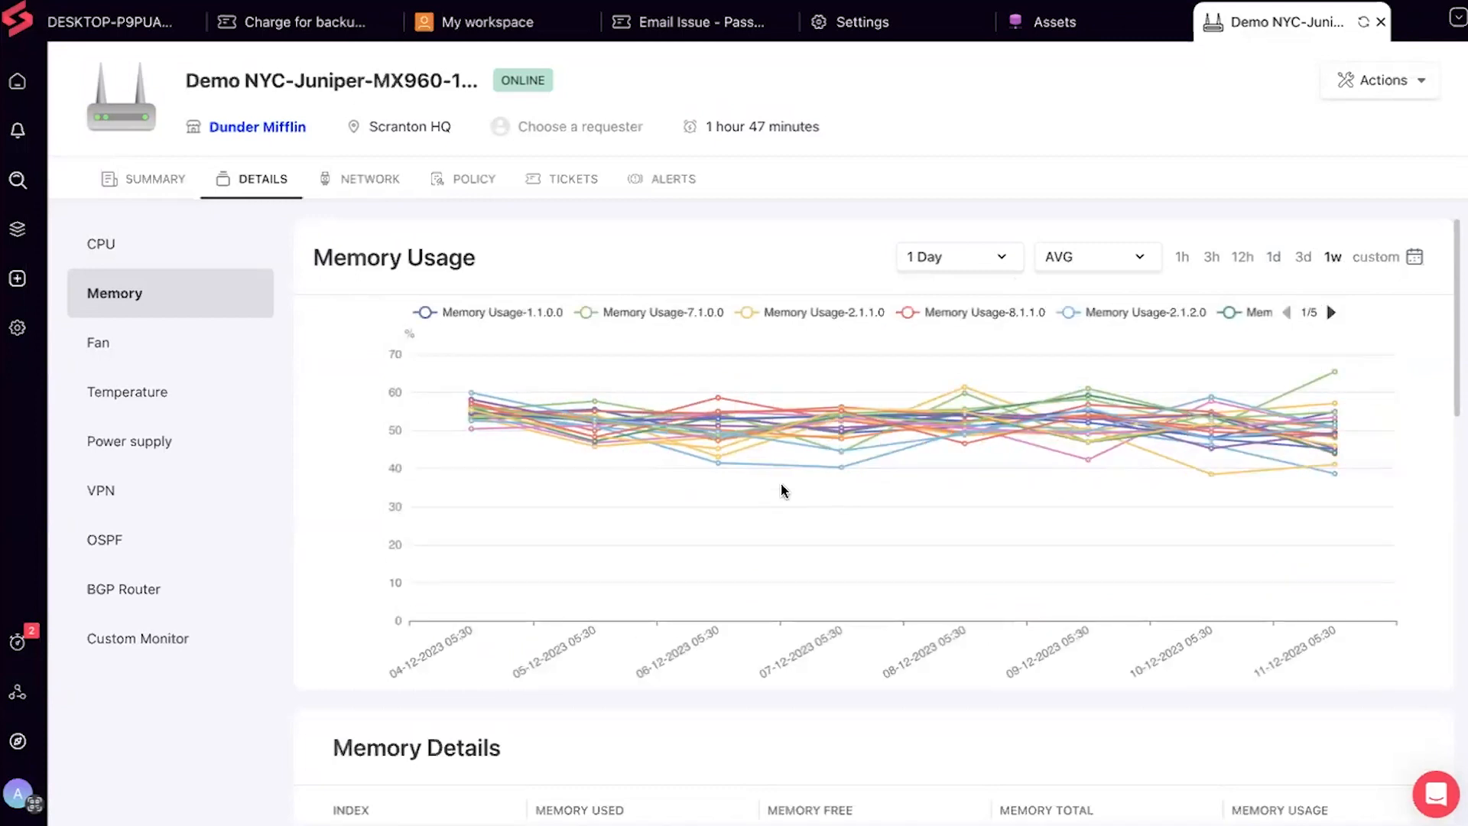
# Keep AVG aggregation and show the router's Fan table, with every fan at warning status
pyautogui.click(1081, 268)
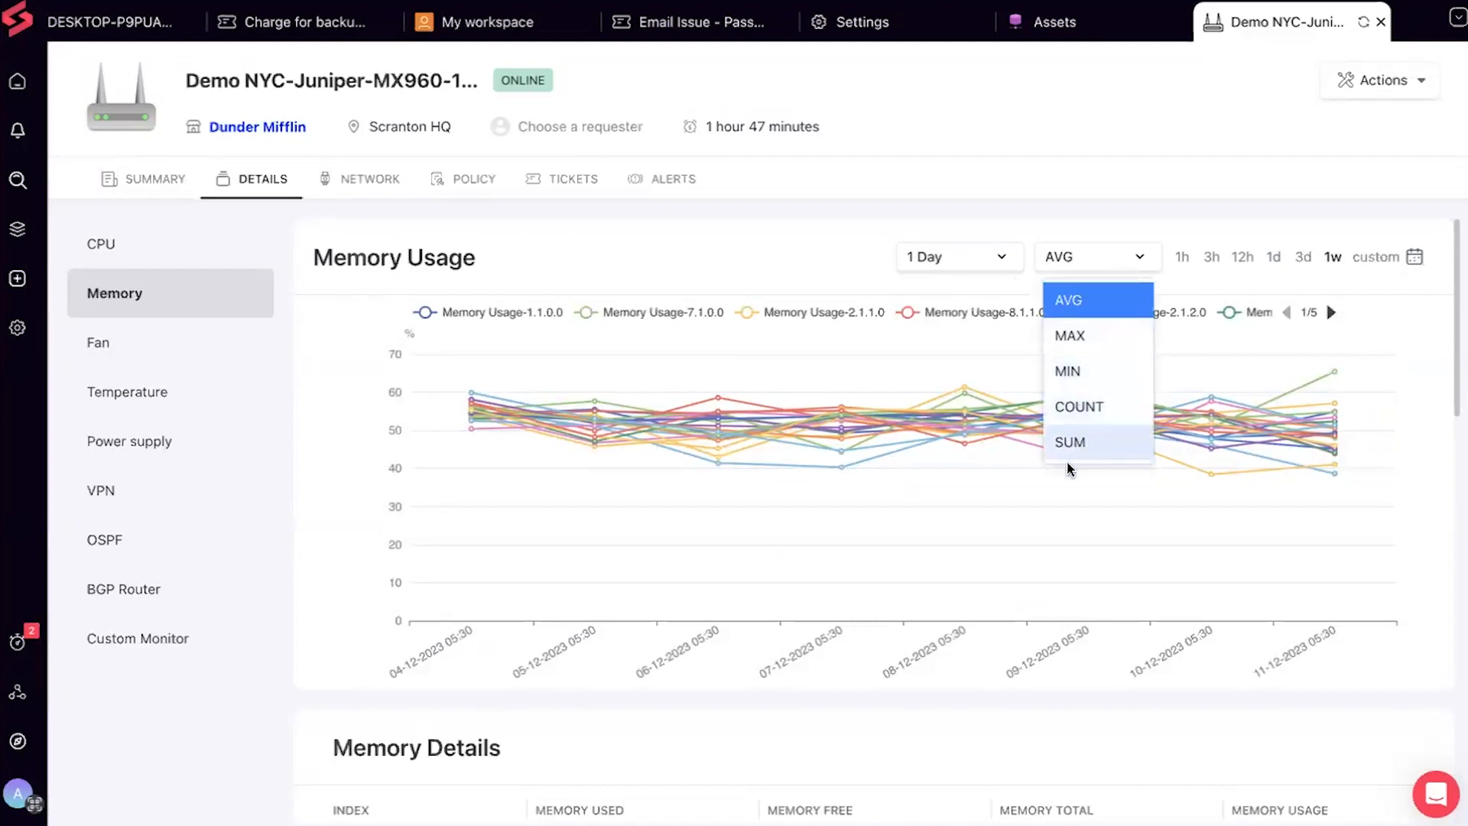
pyautogui.click(820, 235)
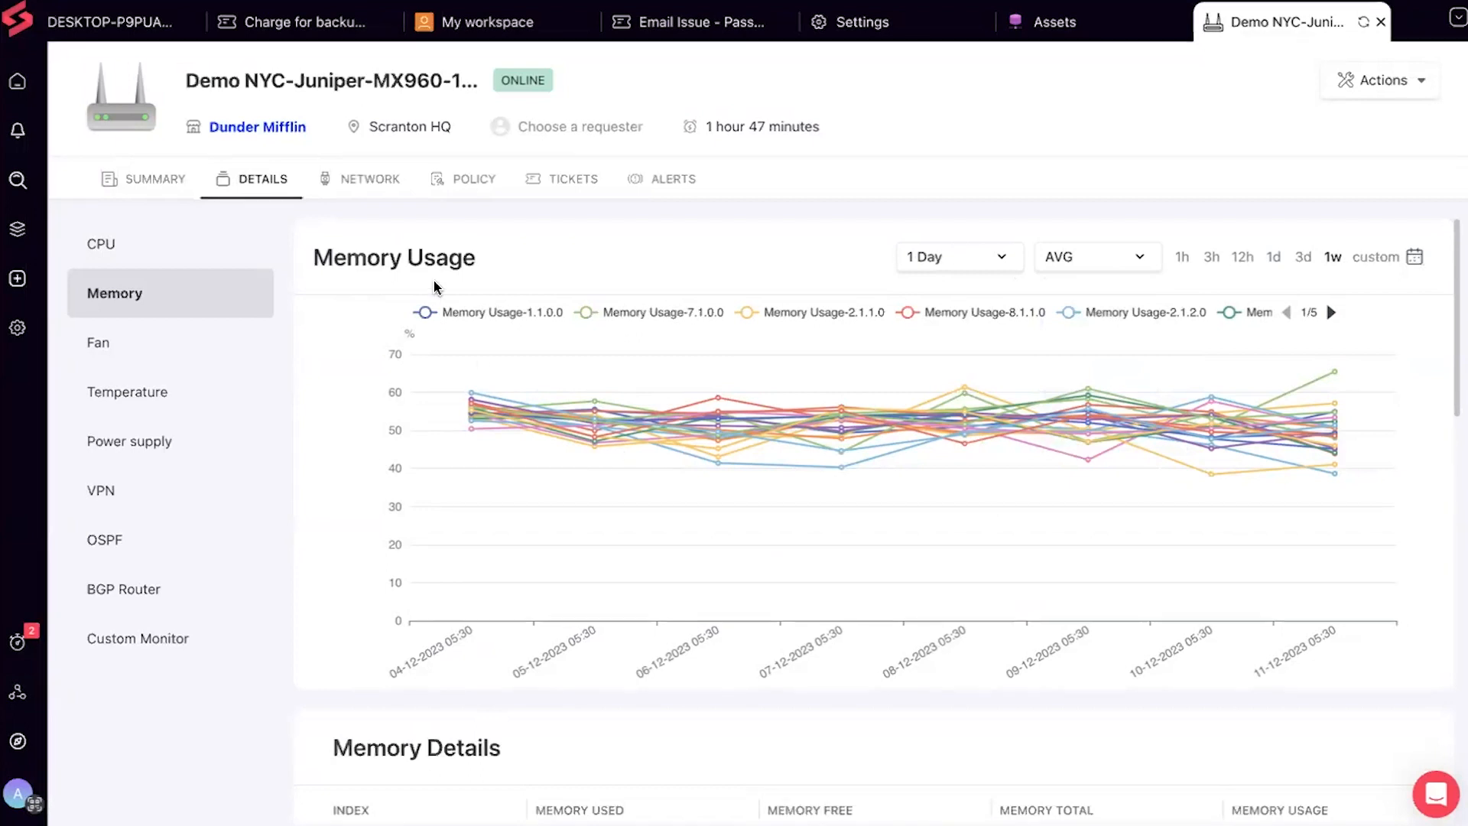
pyautogui.click(193, 356)
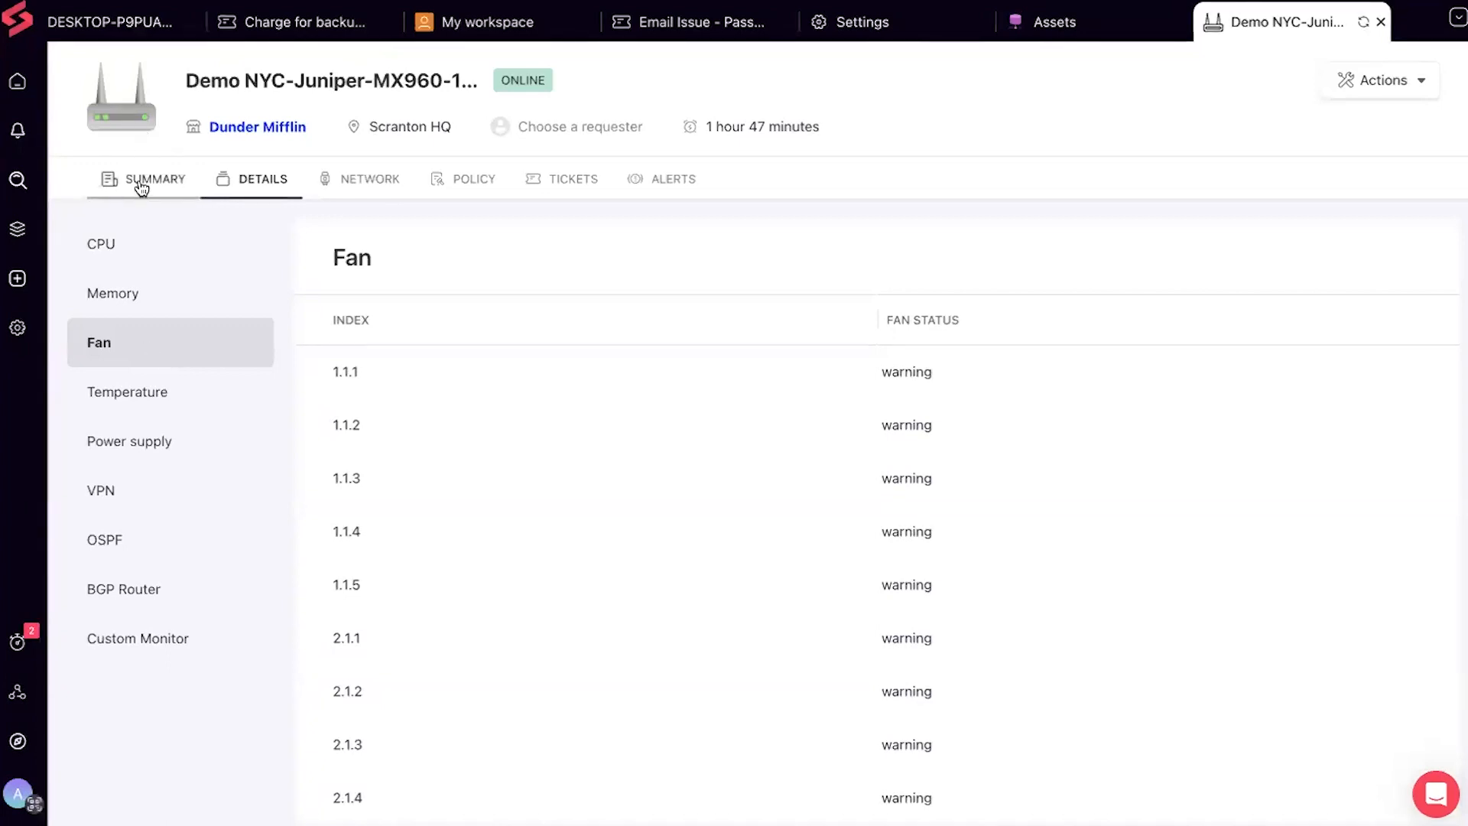
# Look through the router's network interfaces on the NETWORK tab
pyautogui.click(346, 181)
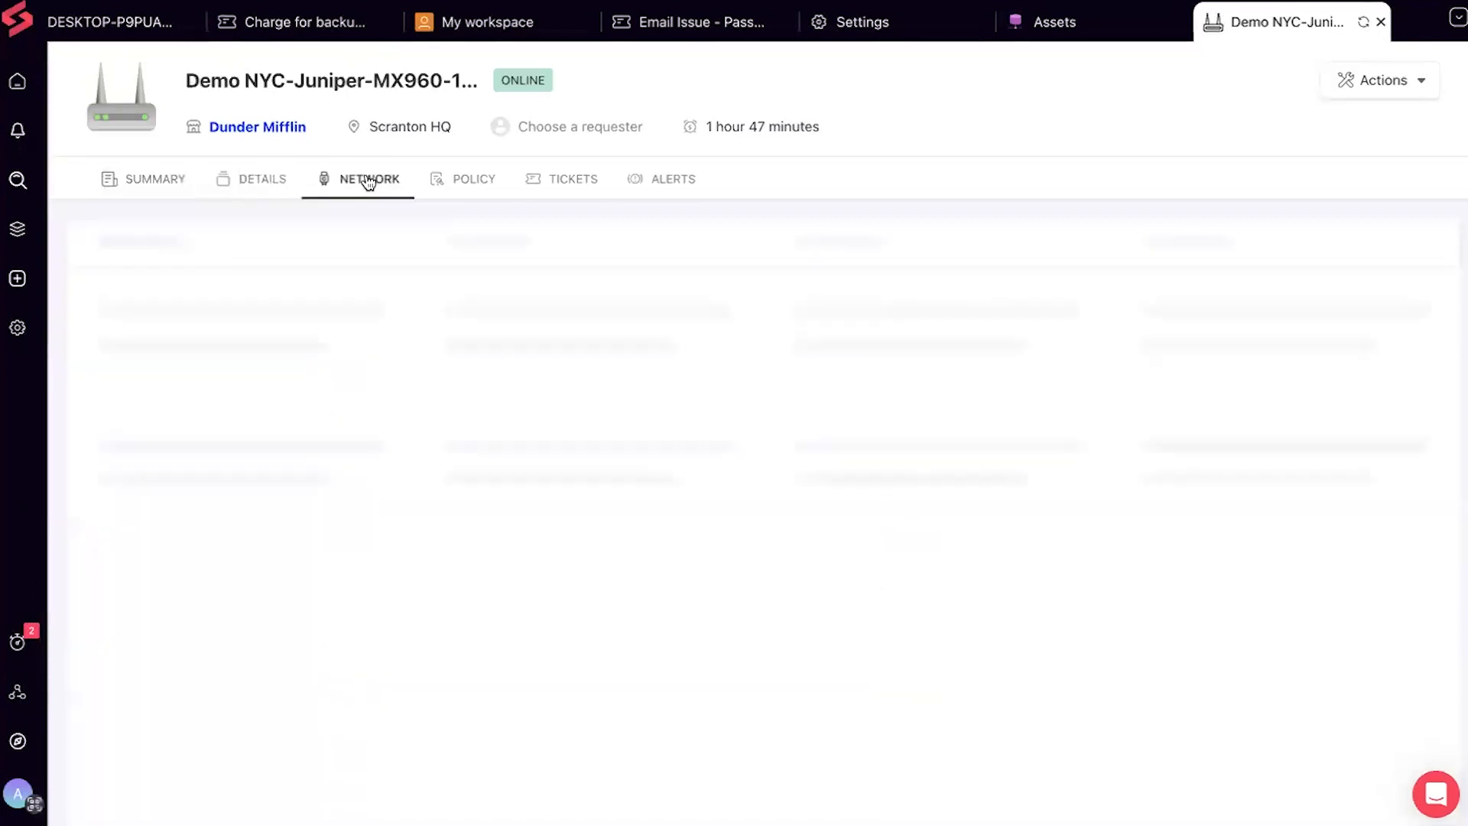
pyautogui.scroll(-5, 209, 535)
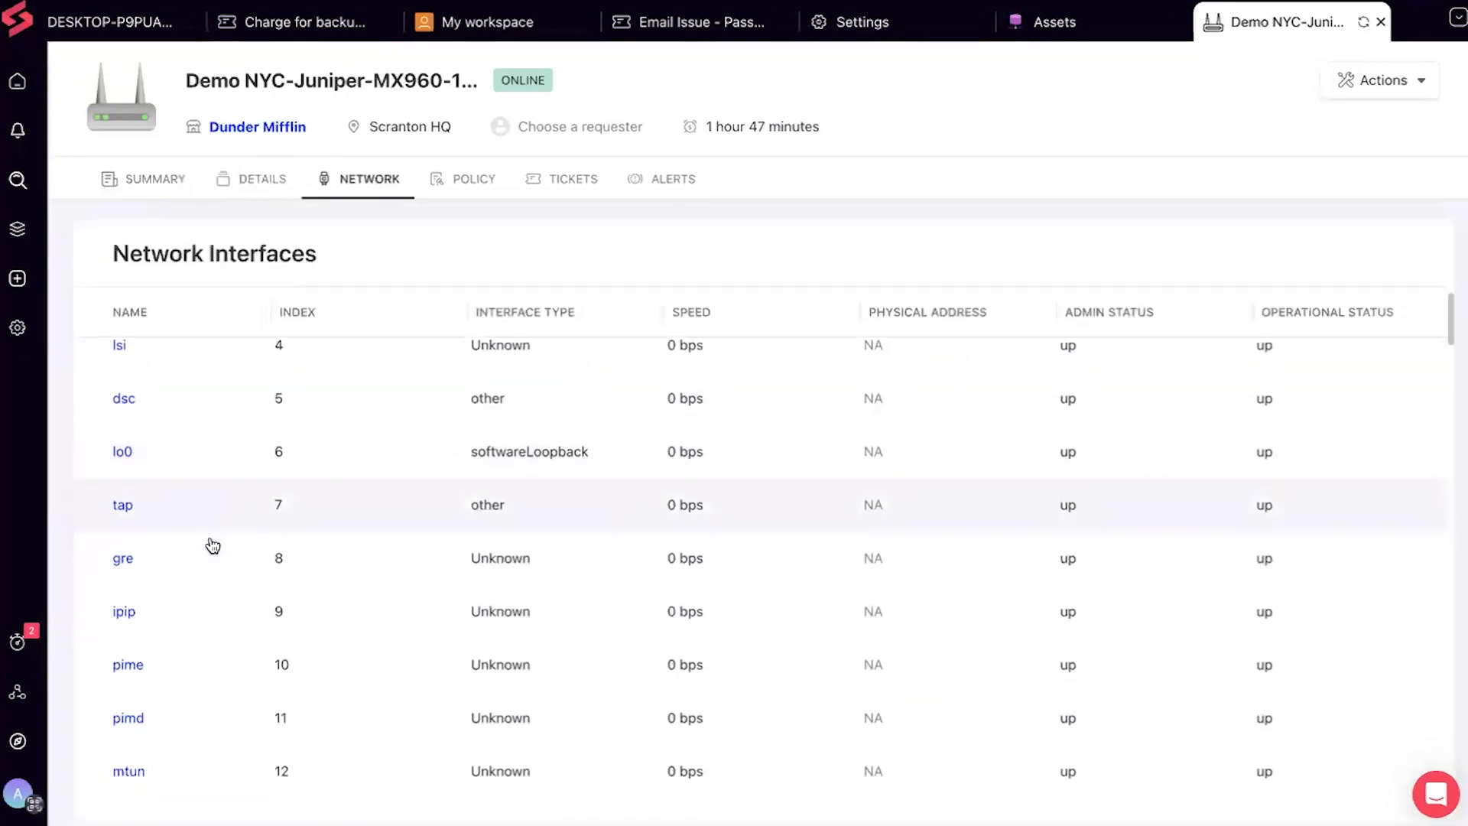
pyautogui.scroll(3, 211, 537)
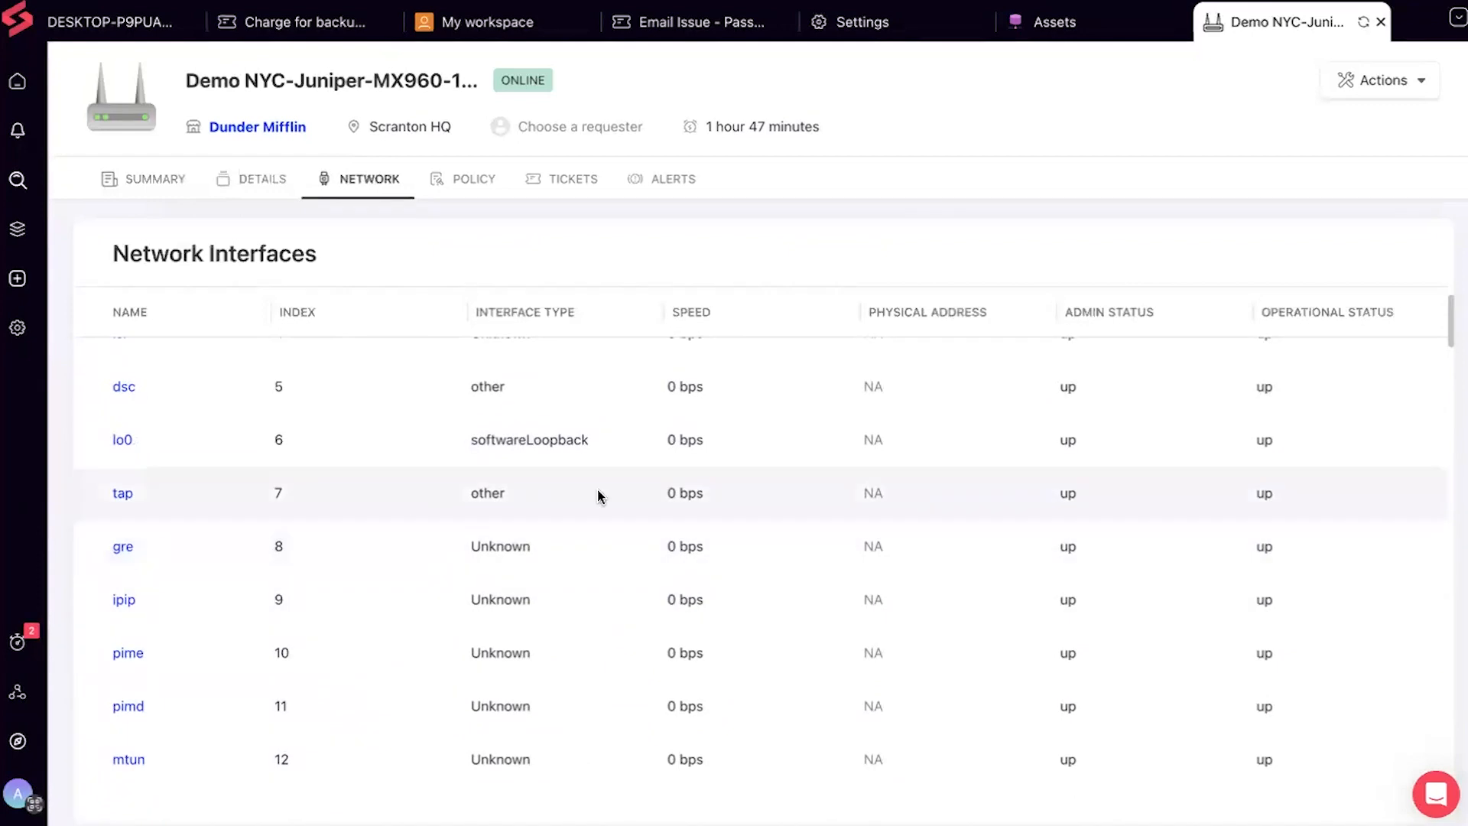
pyautogui.scroll(1, 600, 496)
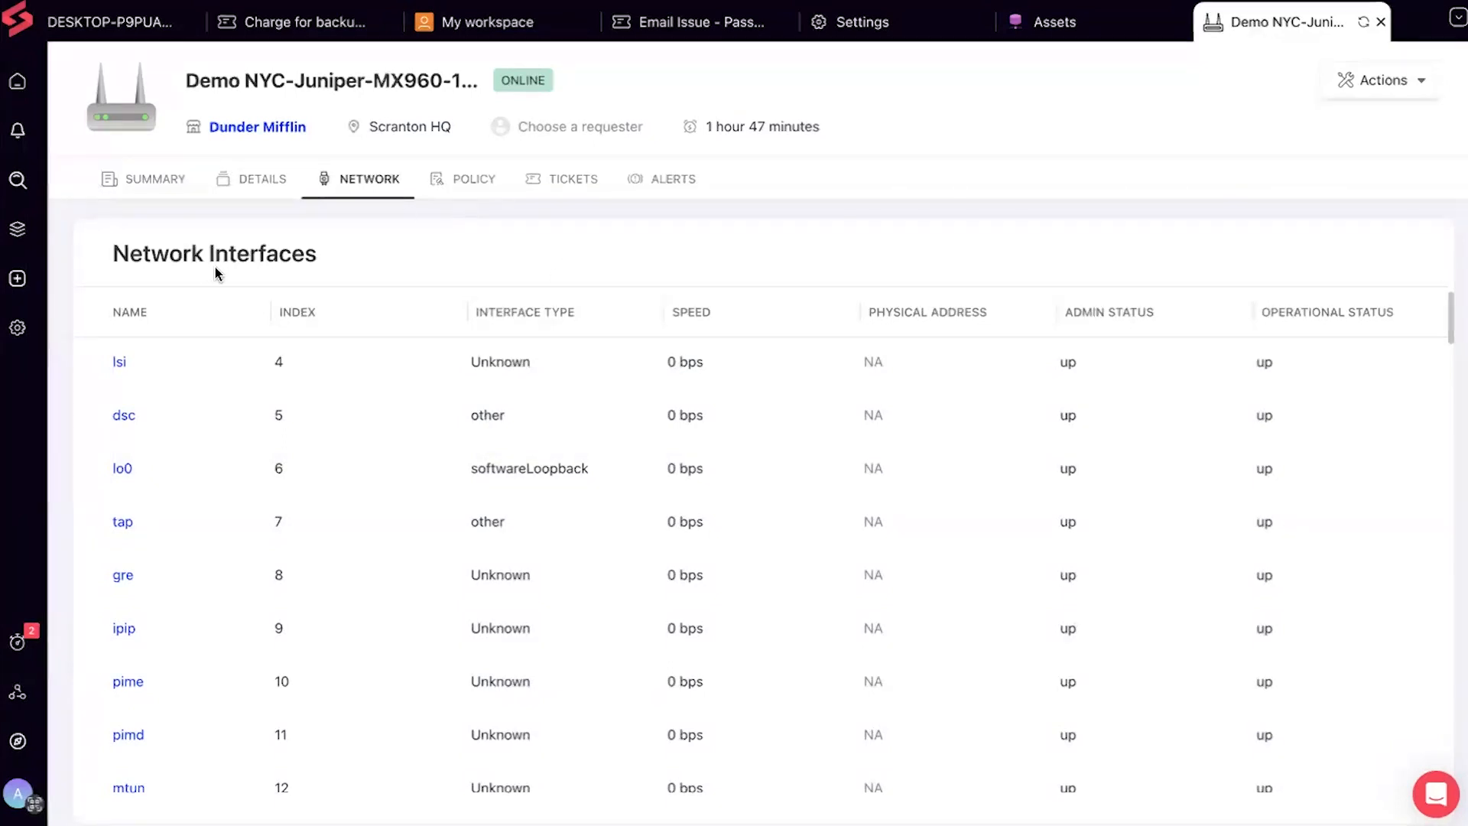
# Open Policy Management from Settings and scroll the hierarchical policy list down to Router Policies
pyautogui.click(18, 327)
pyautogui.scroll(-9, 494, 471)
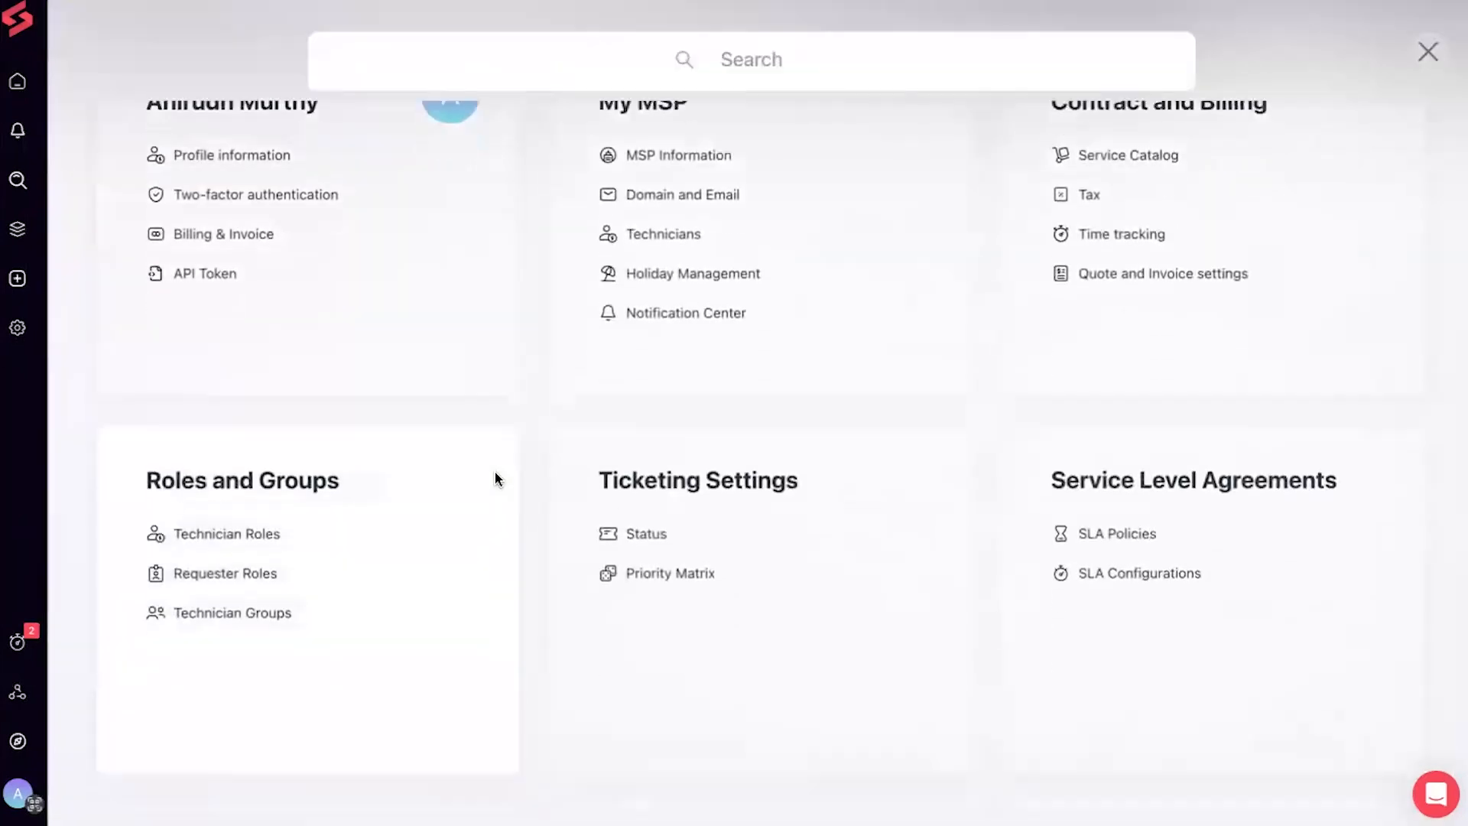
pyautogui.click(662, 359)
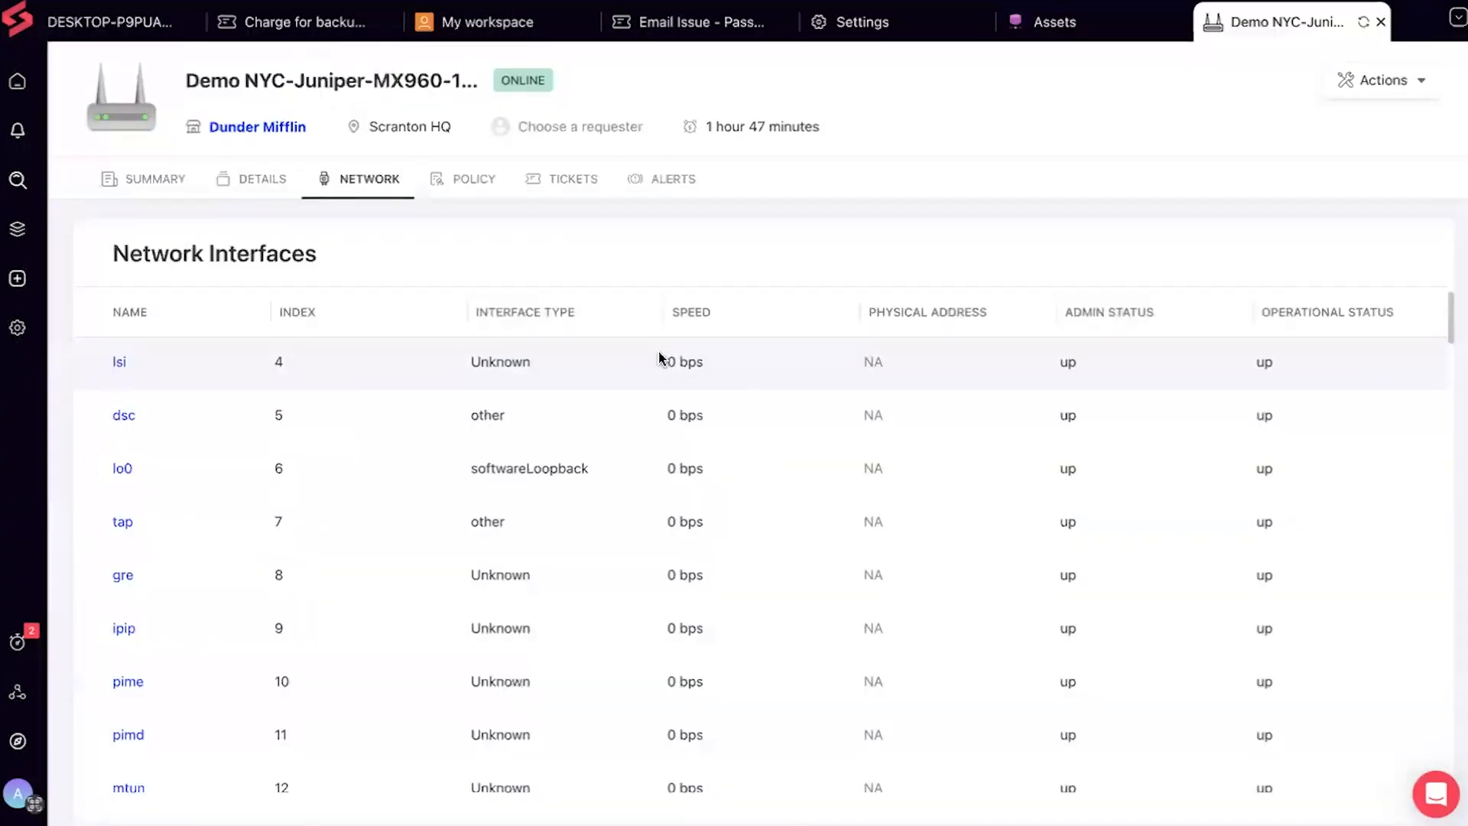
pyautogui.scroll(-4, 662, 360)
pyautogui.scroll(-3, 662, 359)
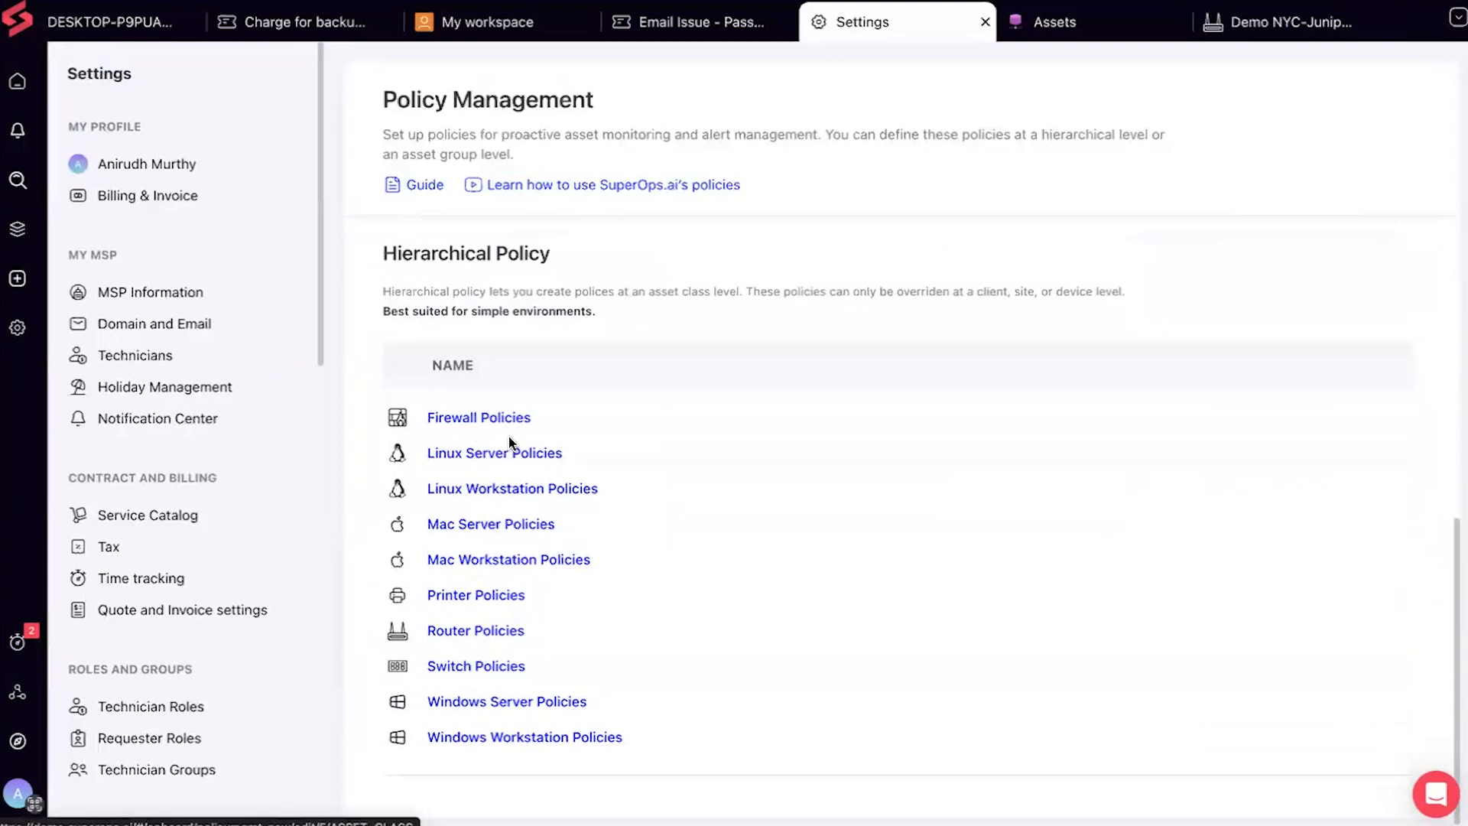
# Edit the Printer Alert policy under Printer Policies and browse its condition metrics list
pyautogui.click(480, 602)
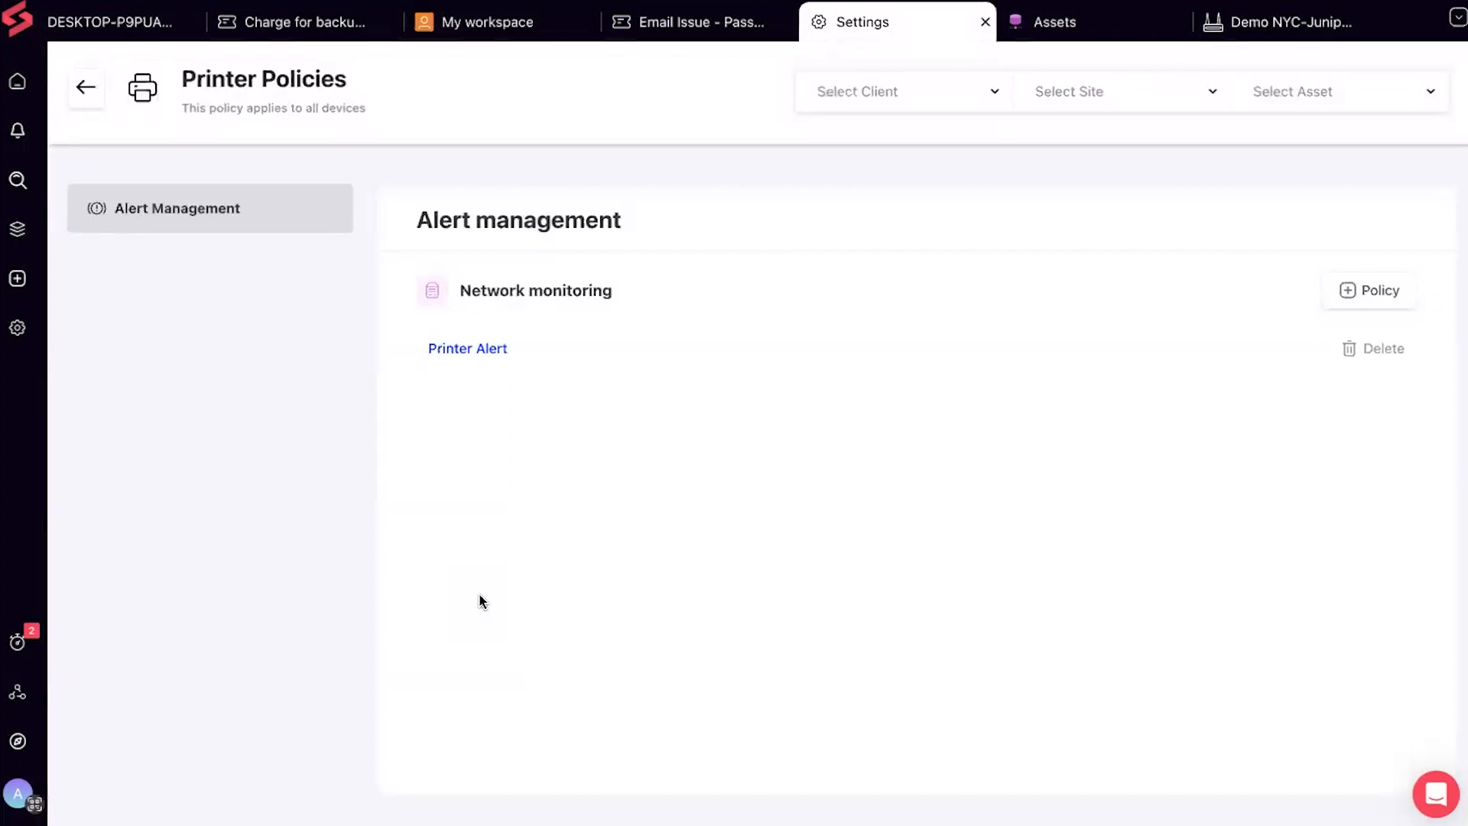
pyautogui.click(503, 352)
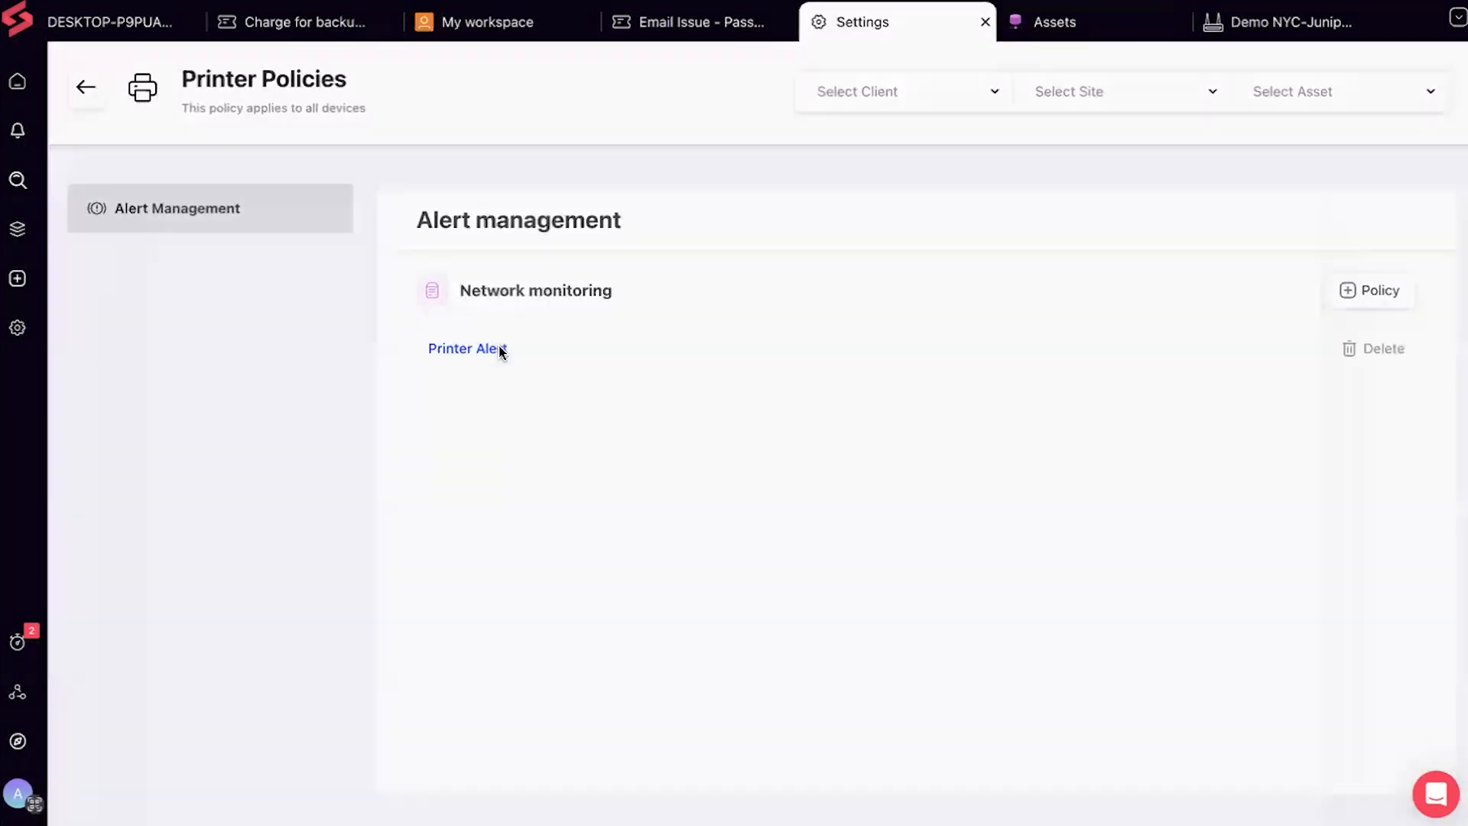
pyautogui.click(273, 282)
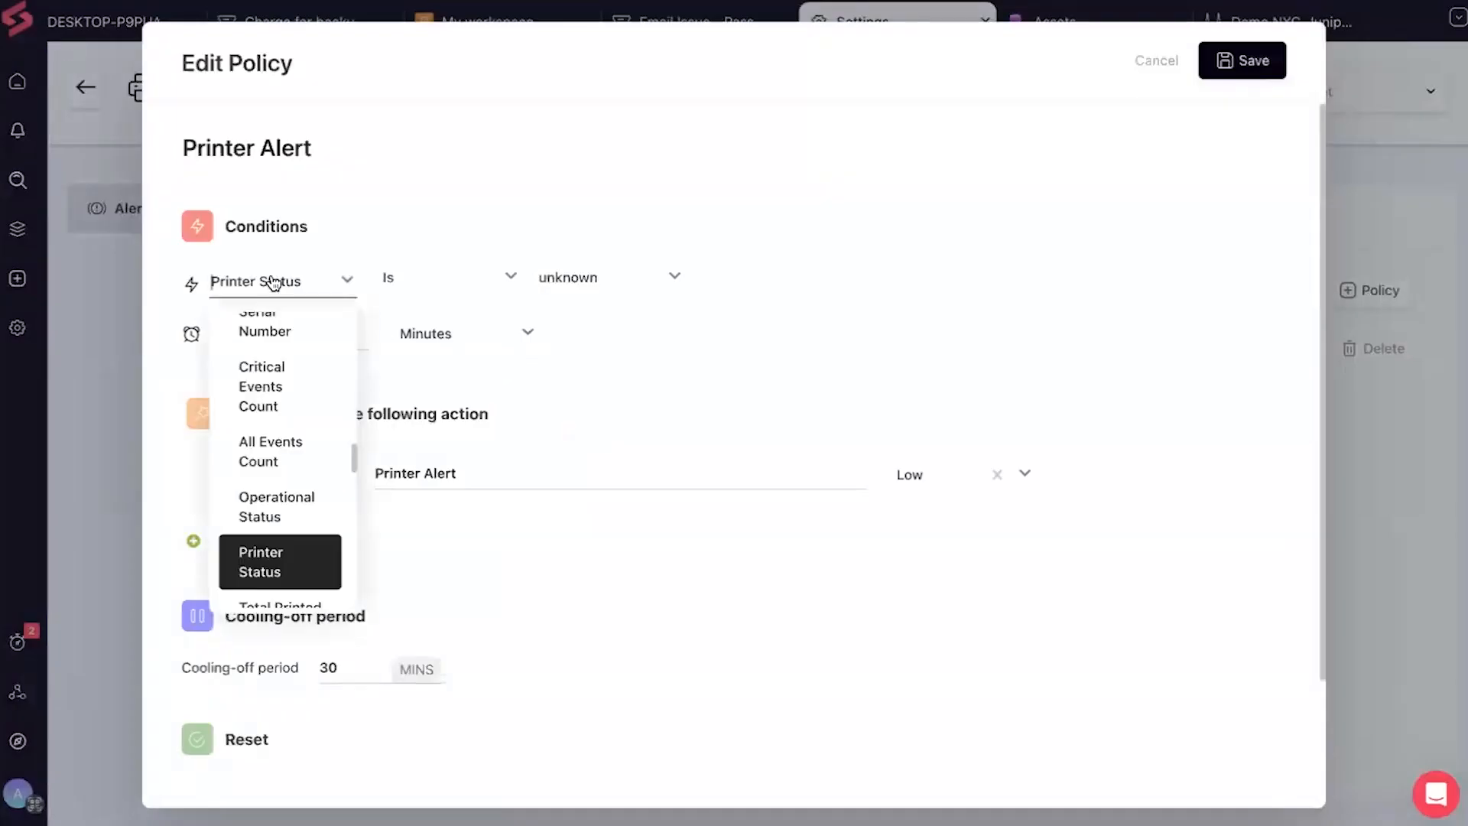
pyautogui.scroll(1, 280, 426)
pyautogui.scroll(5, 280, 426)
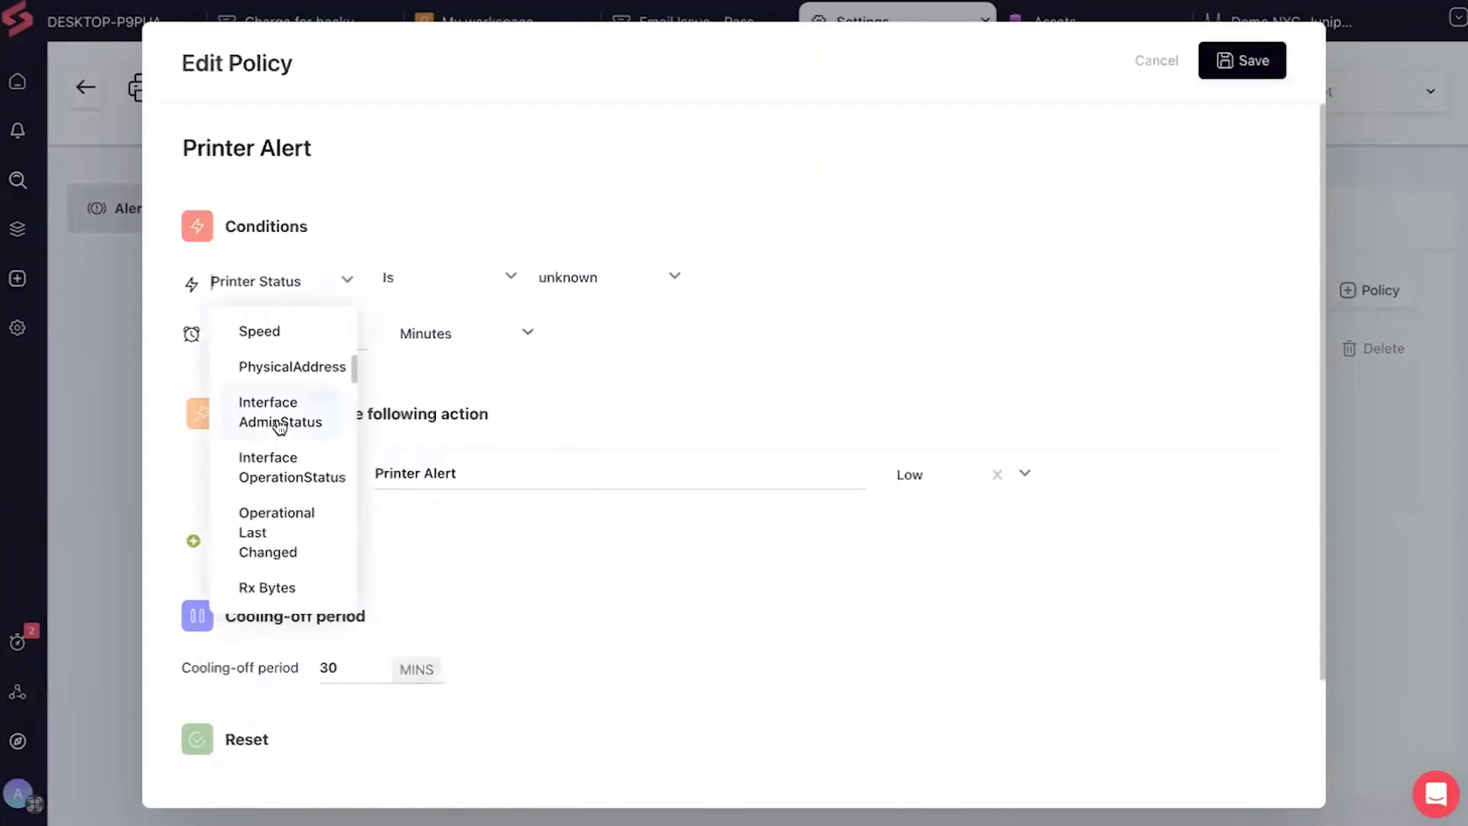
pyautogui.scroll(4, 280, 426)
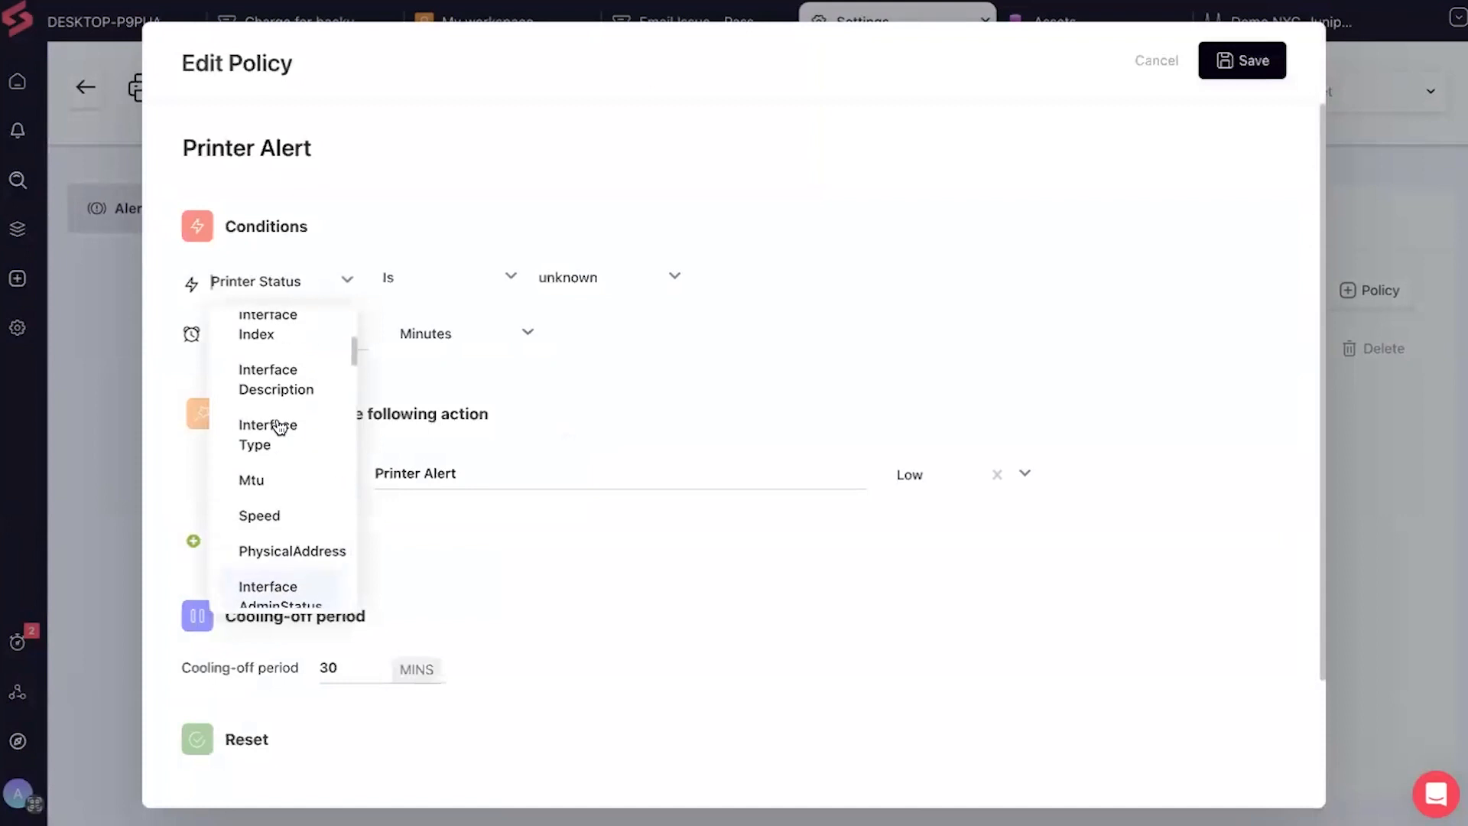
pyautogui.scroll(-1, 280, 426)
pyautogui.scroll(-5, 280, 426)
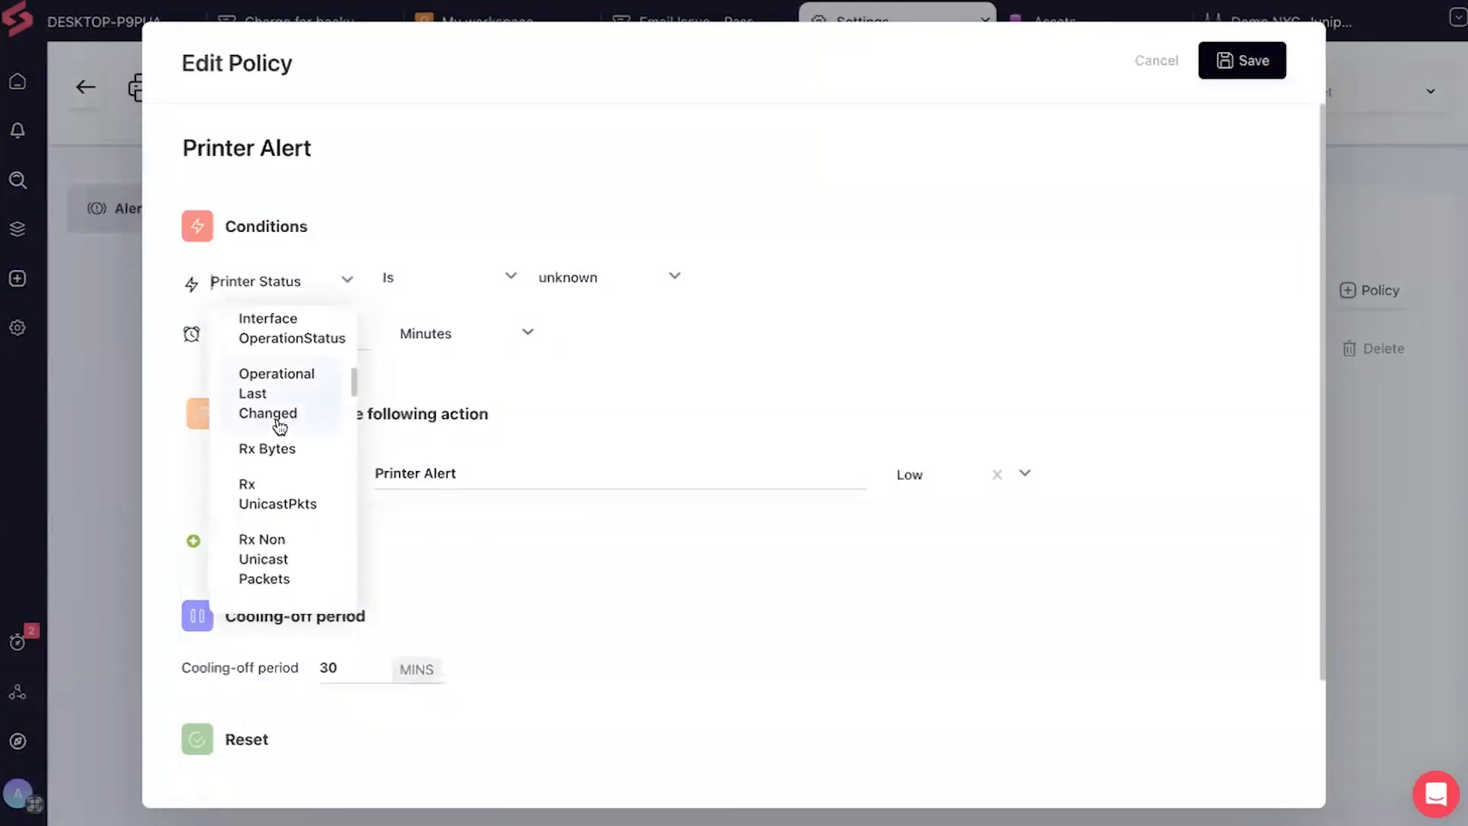
# Close the Printer Status options and cancel the edit, leaving Printer Alert unchanged
pyautogui.click(1023, 210)
pyautogui.click(1141, 61)
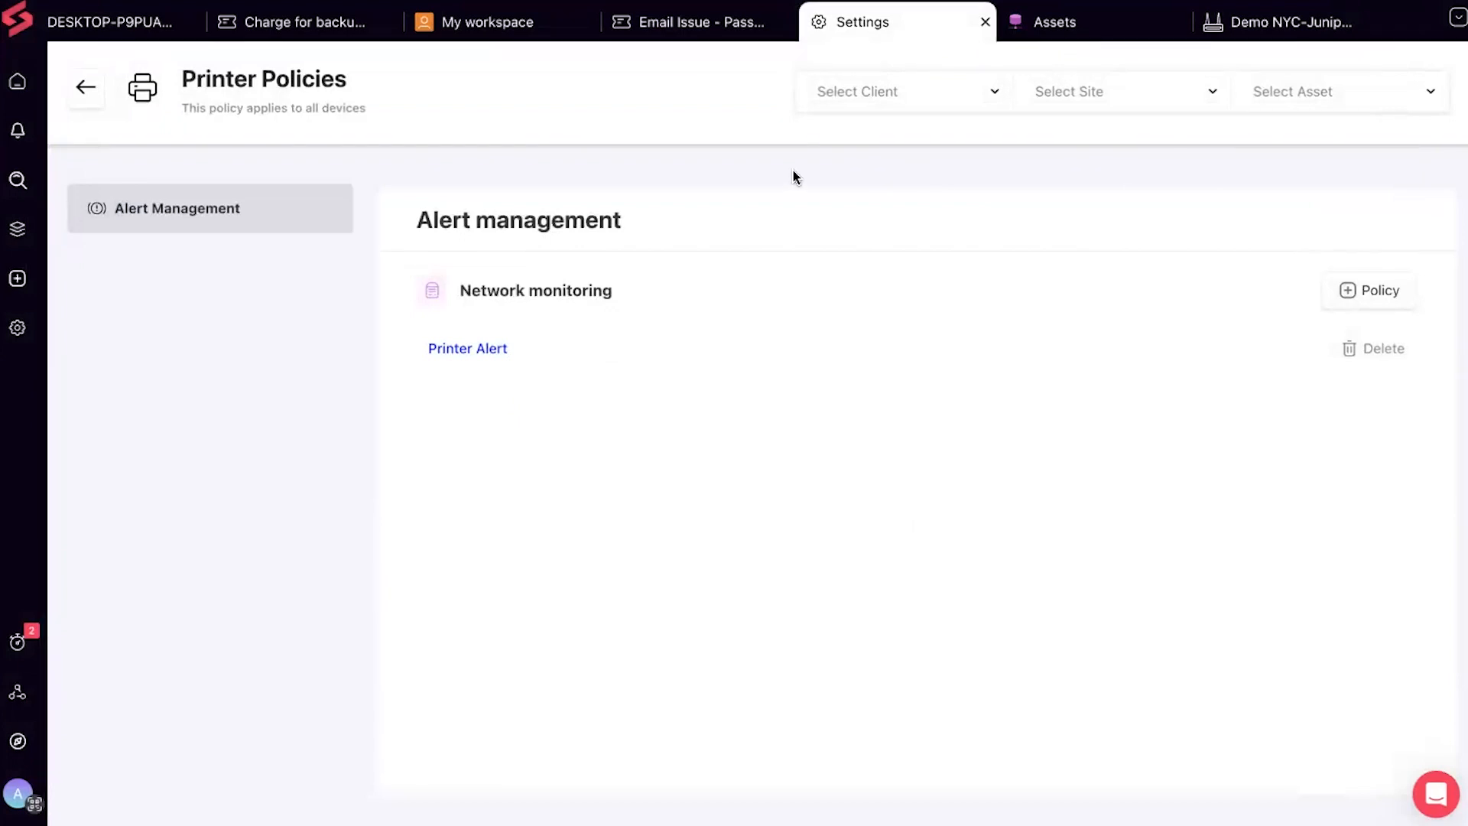
pyautogui.moveTo(19, 239)
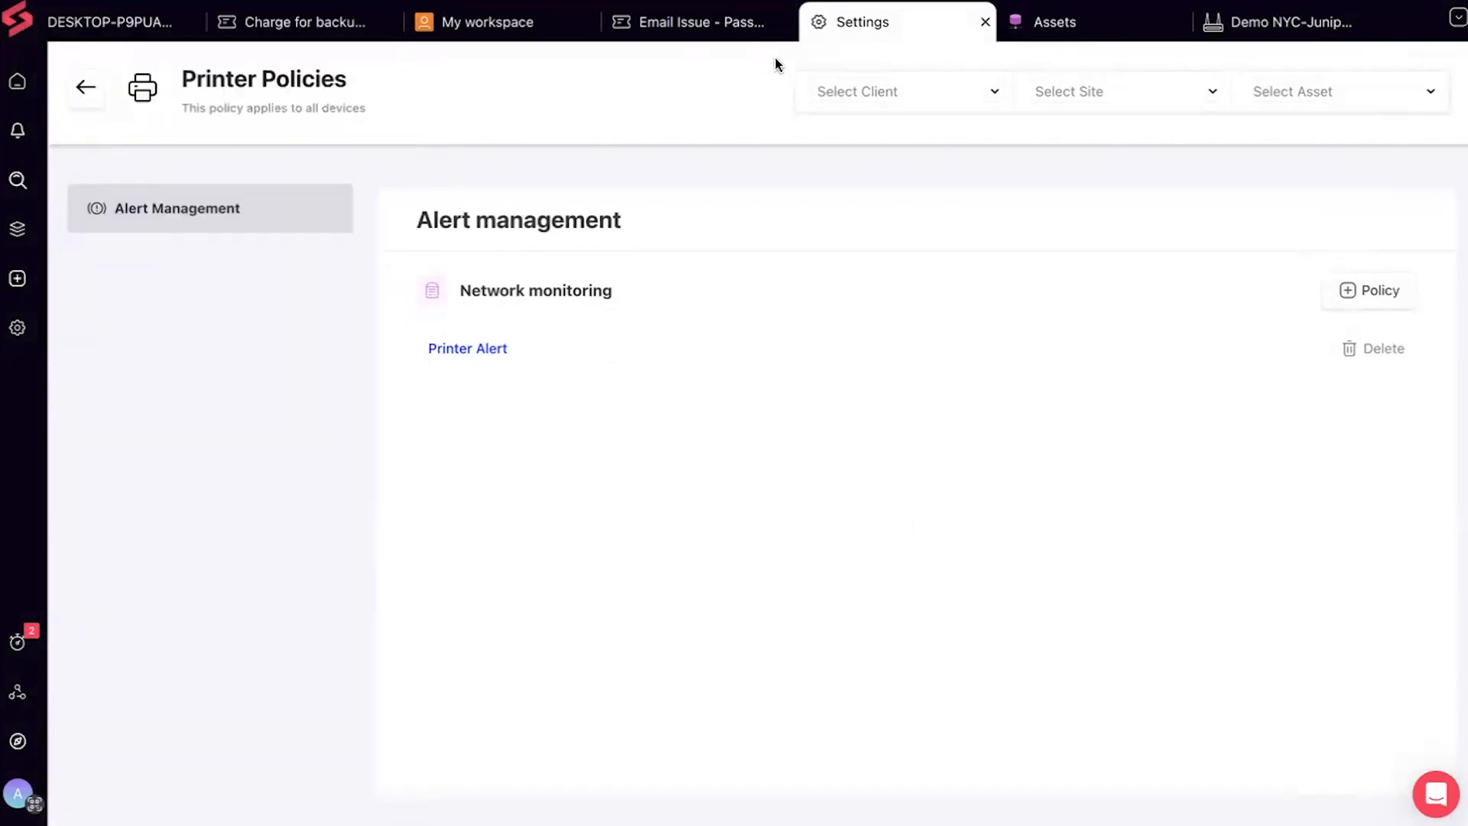
# Check the Demo NYC-Juniper-MX960 router's Policy and Alerts tabs, both empty, ending on its Summary tab
pyautogui.click(1287, 19)
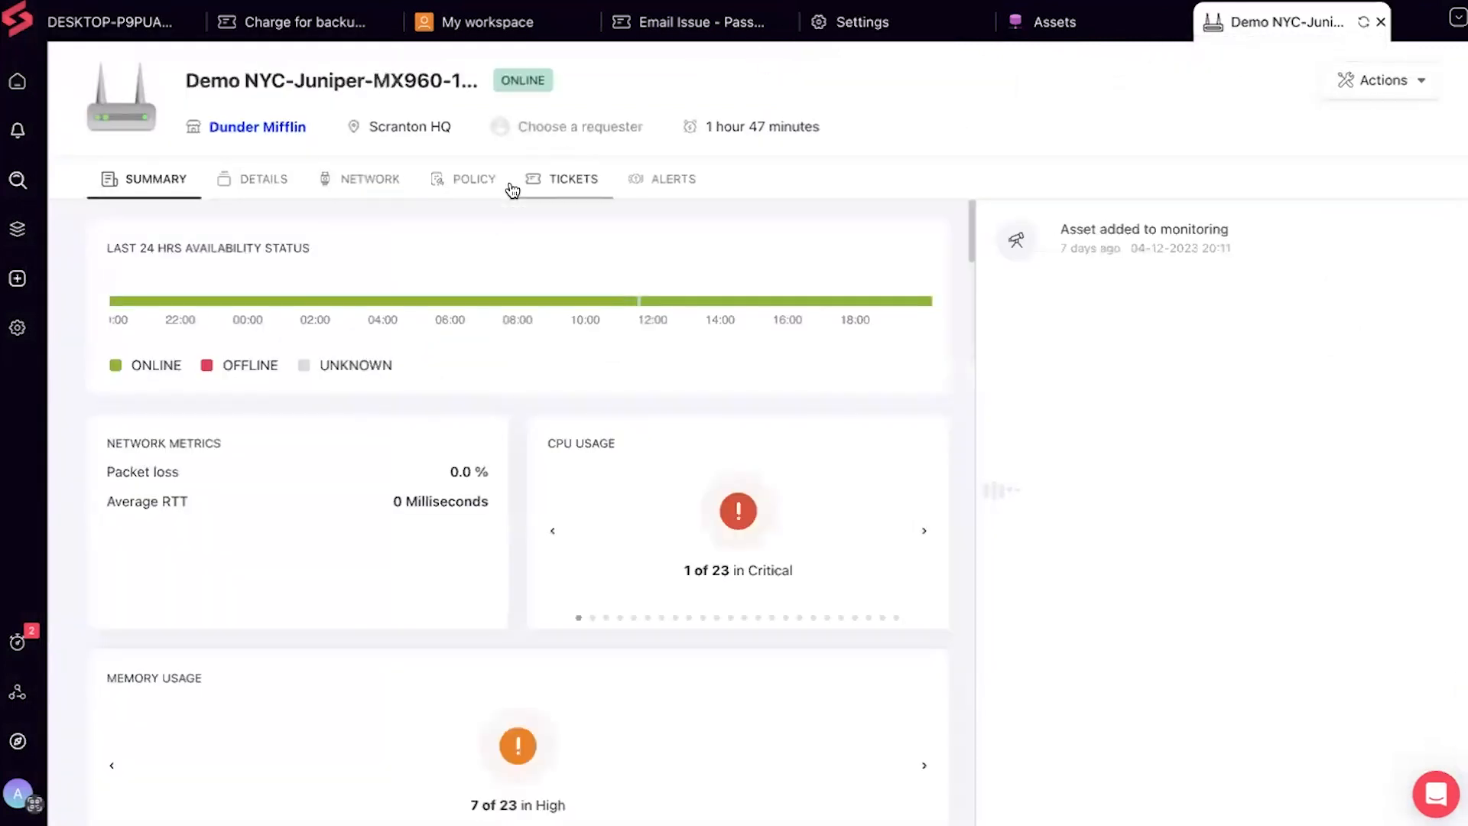
pyautogui.click(470, 185)
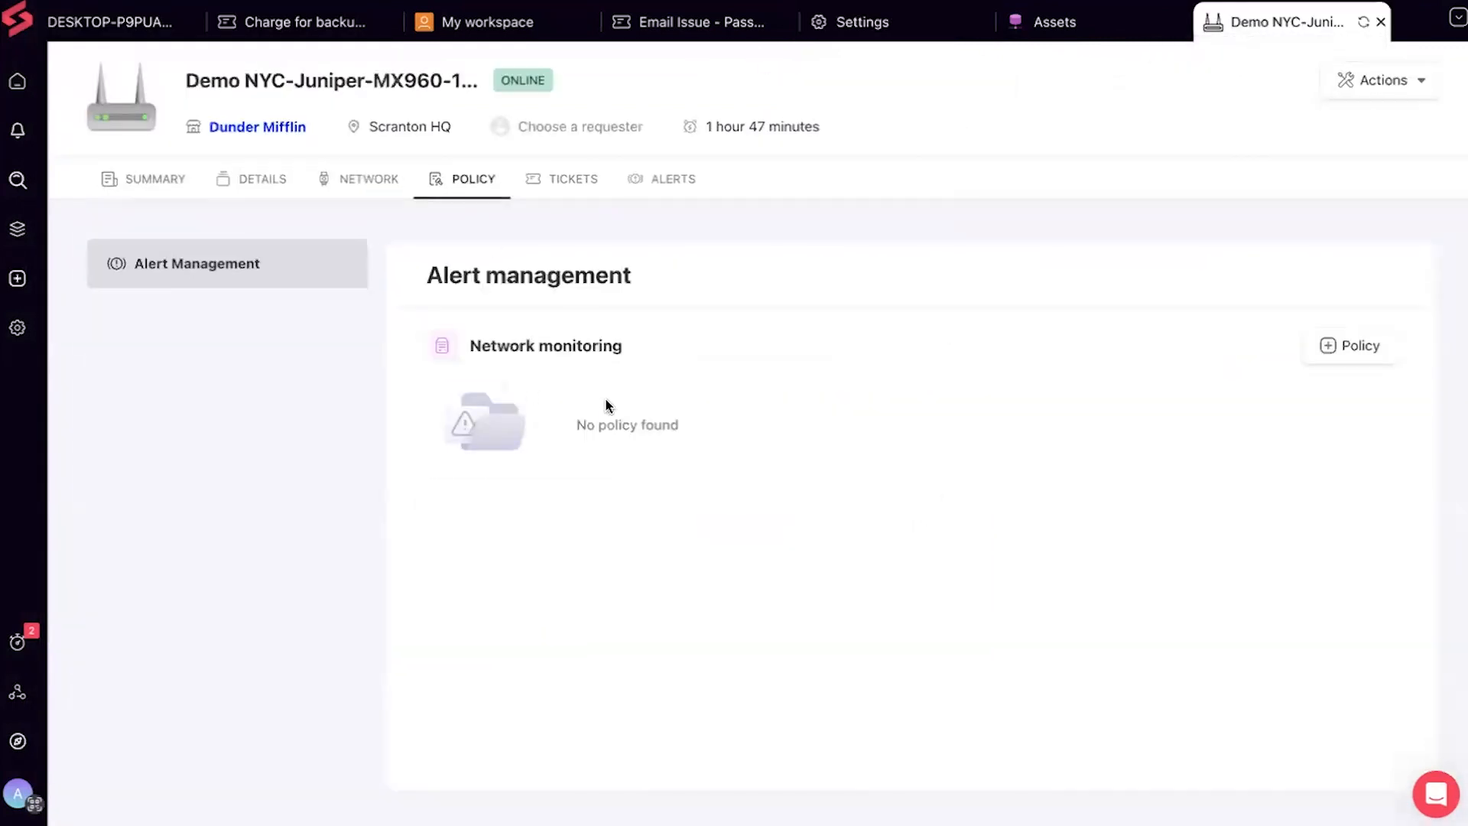
pyautogui.click(654, 186)
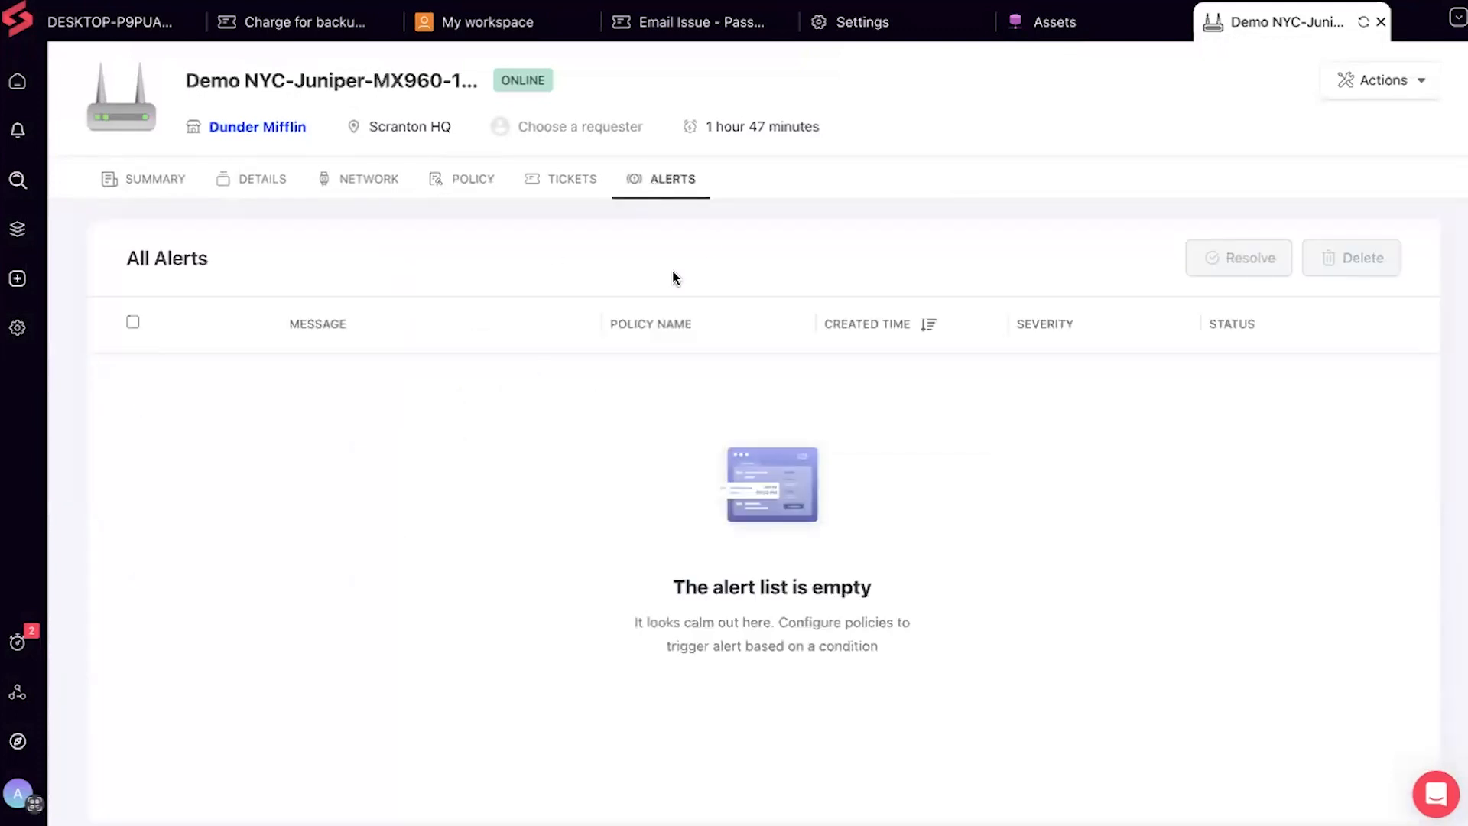
pyautogui.click(454, 186)
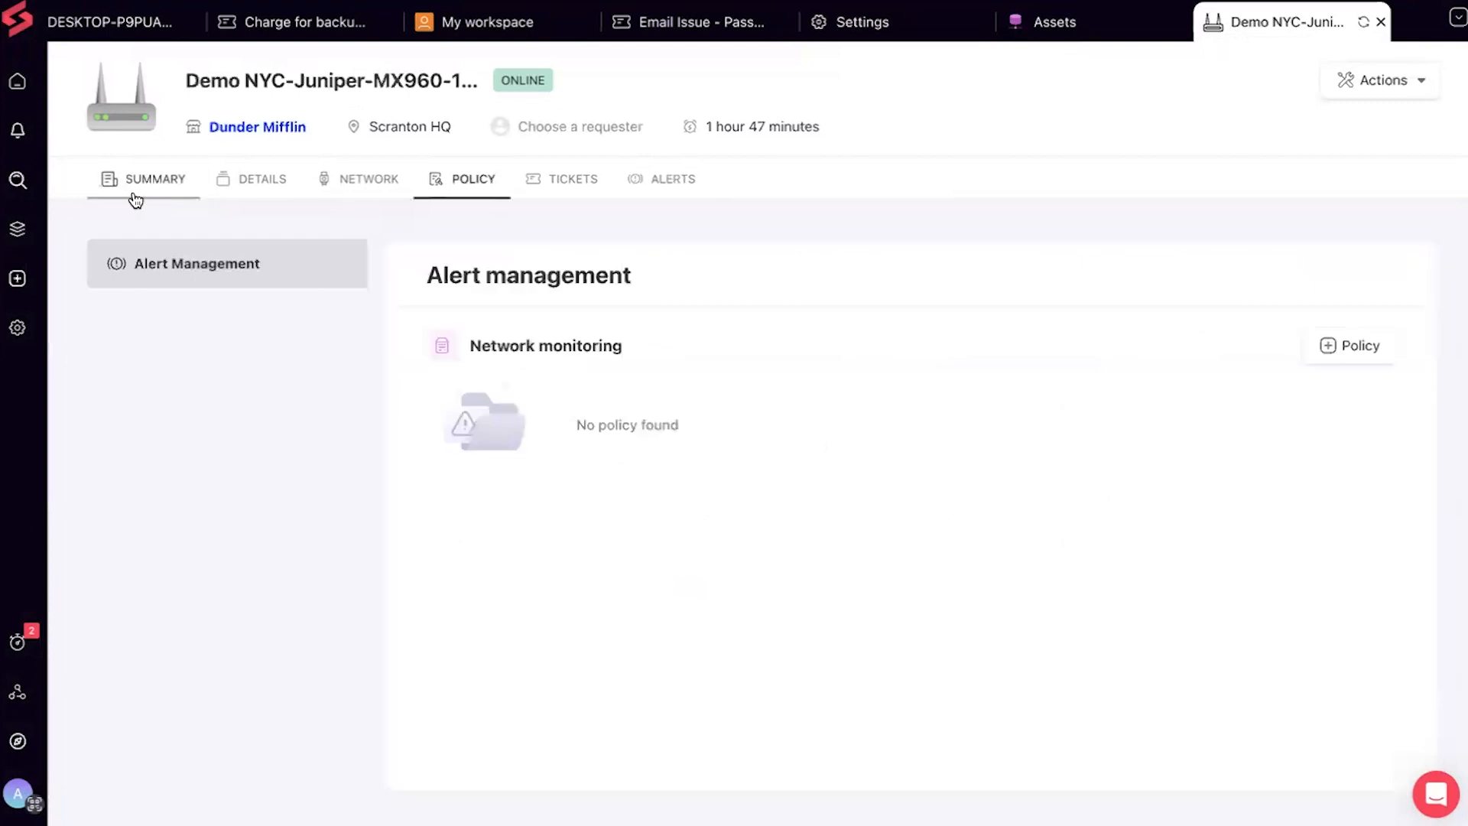
pyautogui.click(131, 197)
pyautogui.moveTo(8, 231)
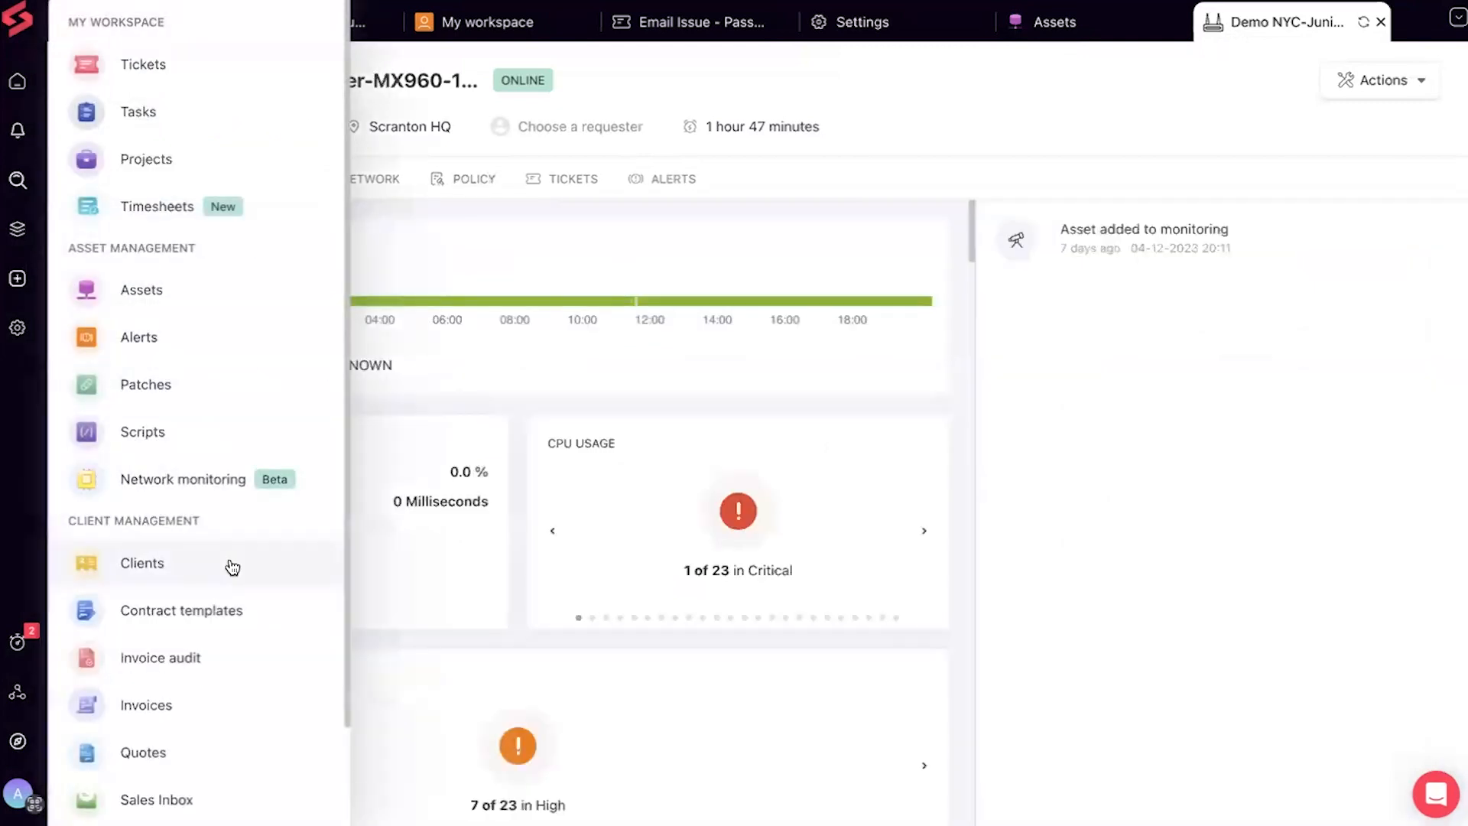
# Open the Network monitoring Probes list of five probes, including superopsdemo online at Hubspot HQ
pyautogui.scroll(-2, 231, 566)
pyautogui.click(269, 372)
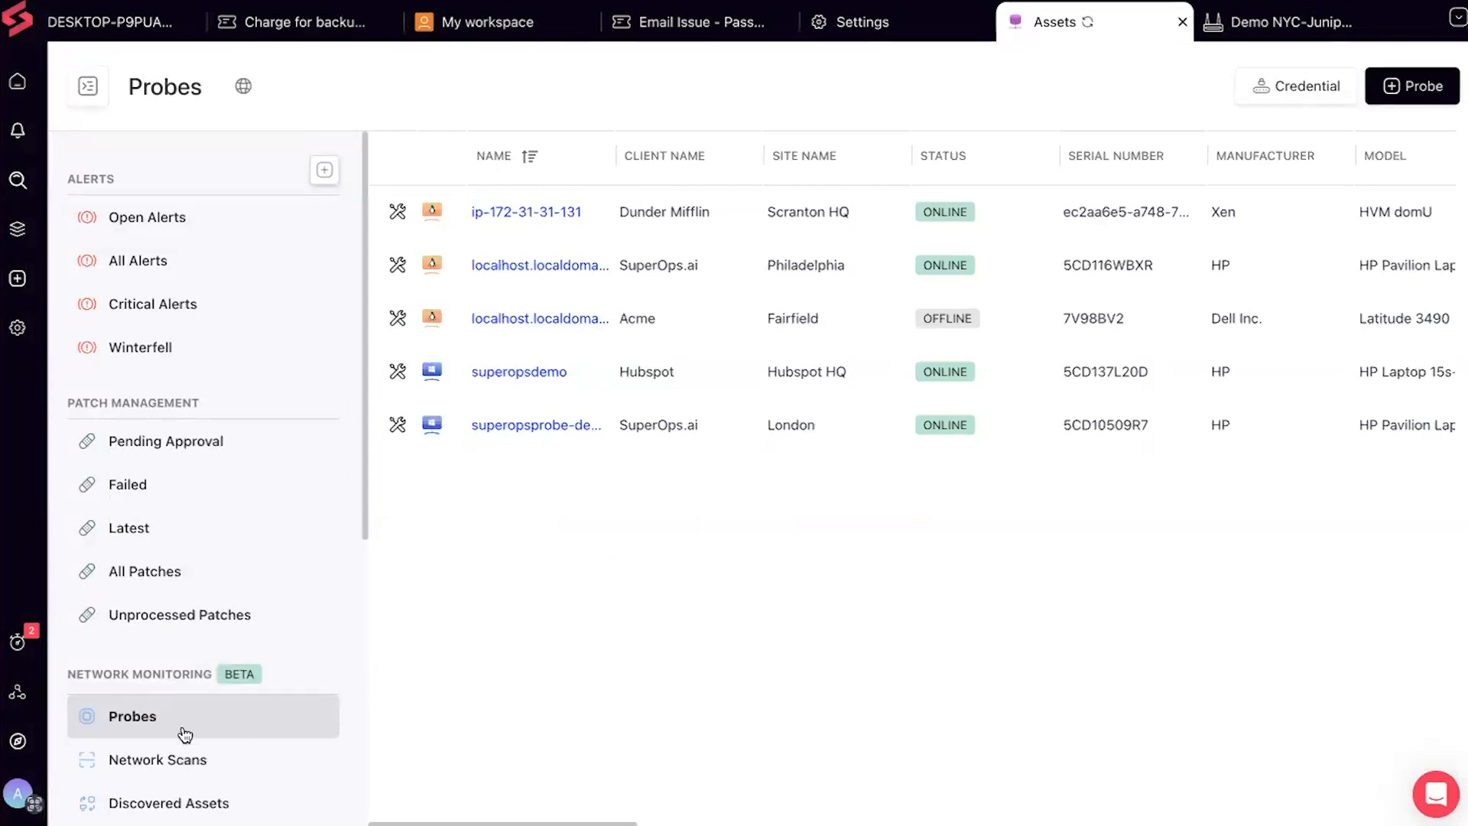
pyautogui.scroll(-2, 184, 734)
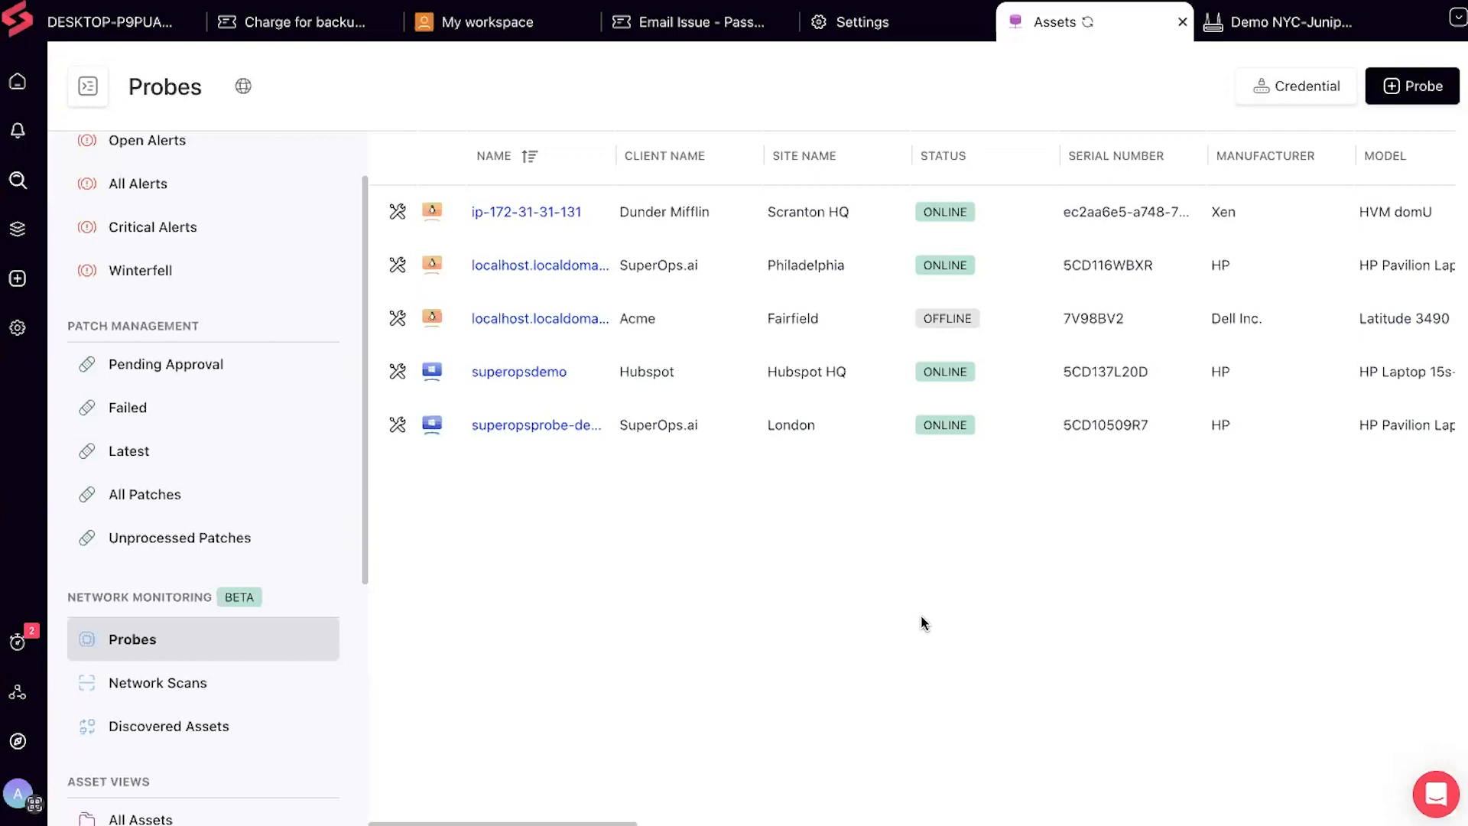
pyautogui.click(17, 327)
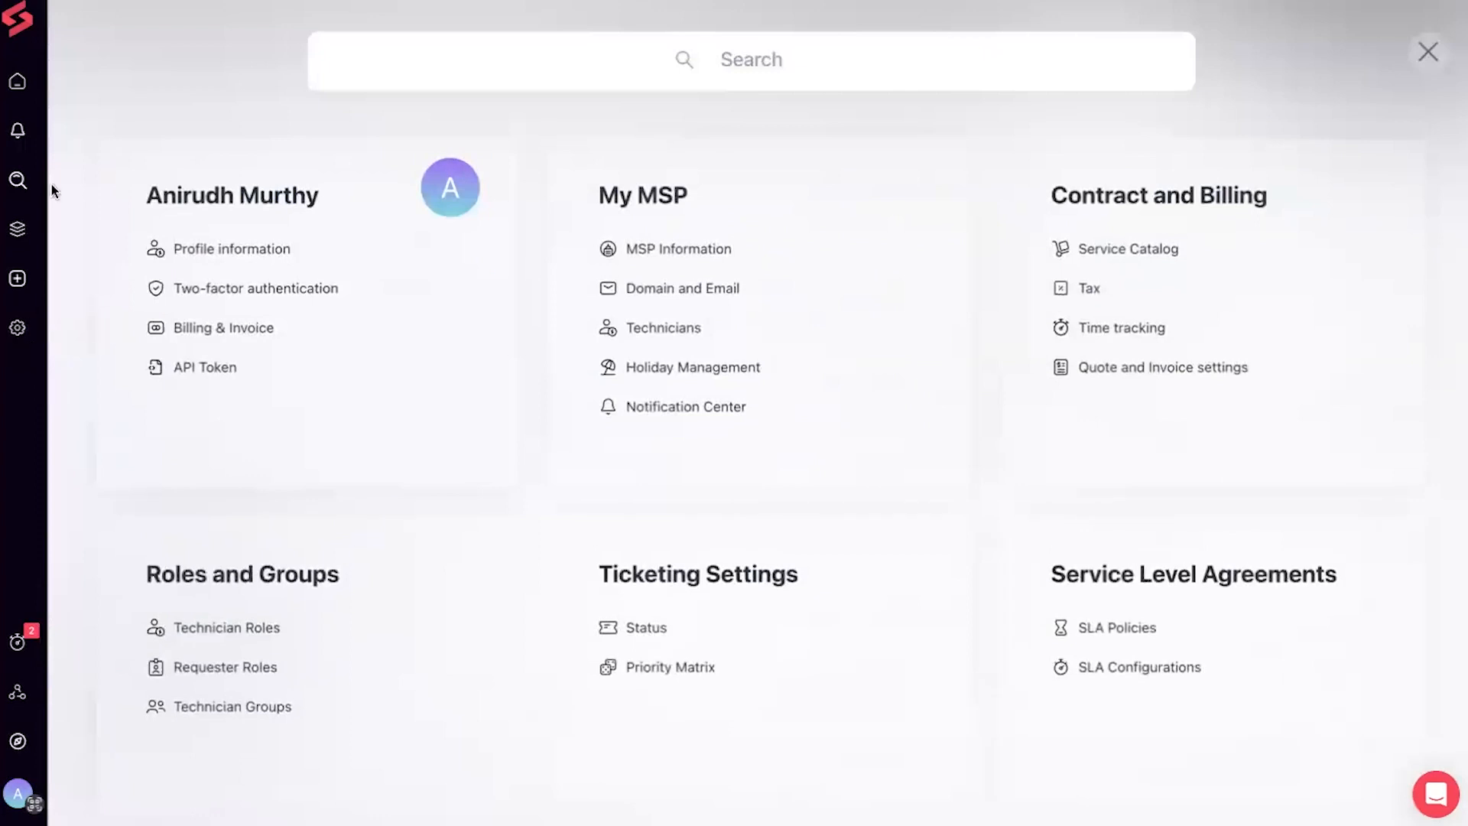
pyautogui.click(1428, 52)
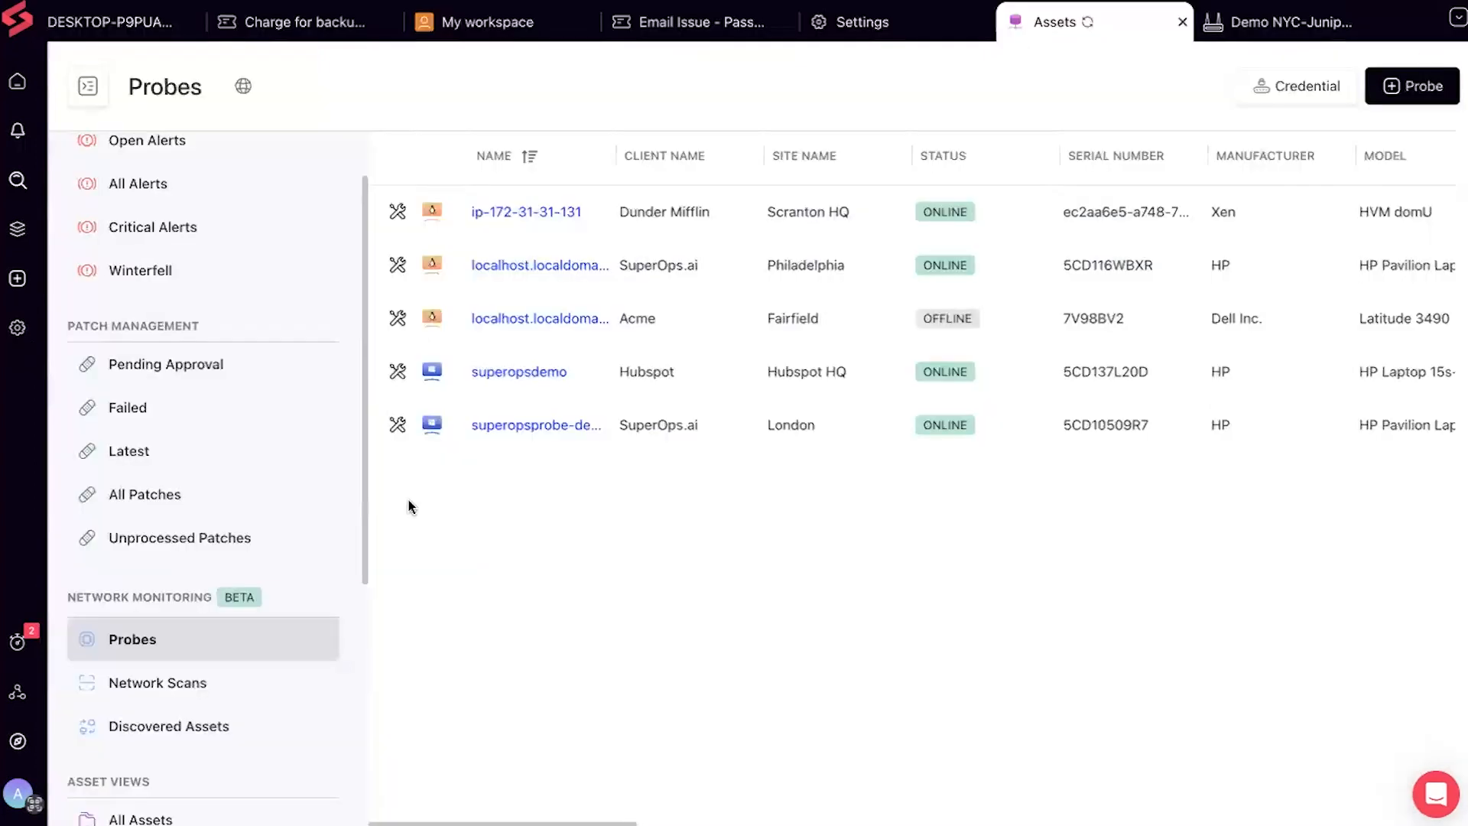
# Show and scroll through the Network Scans table
pyautogui.click(200, 682)
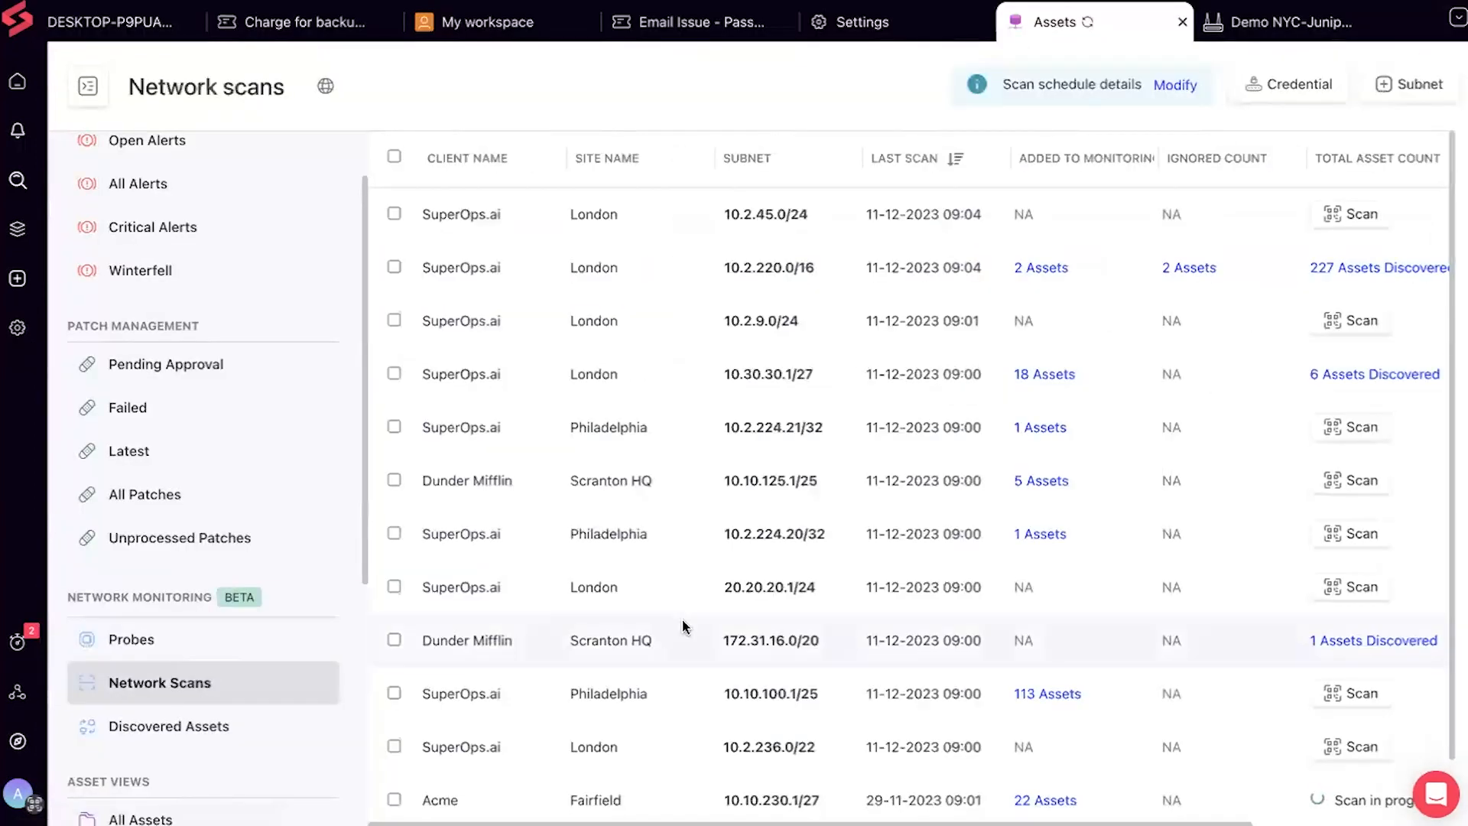
pyautogui.scroll(-1, 683, 626)
pyautogui.scroll(1, 682, 620)
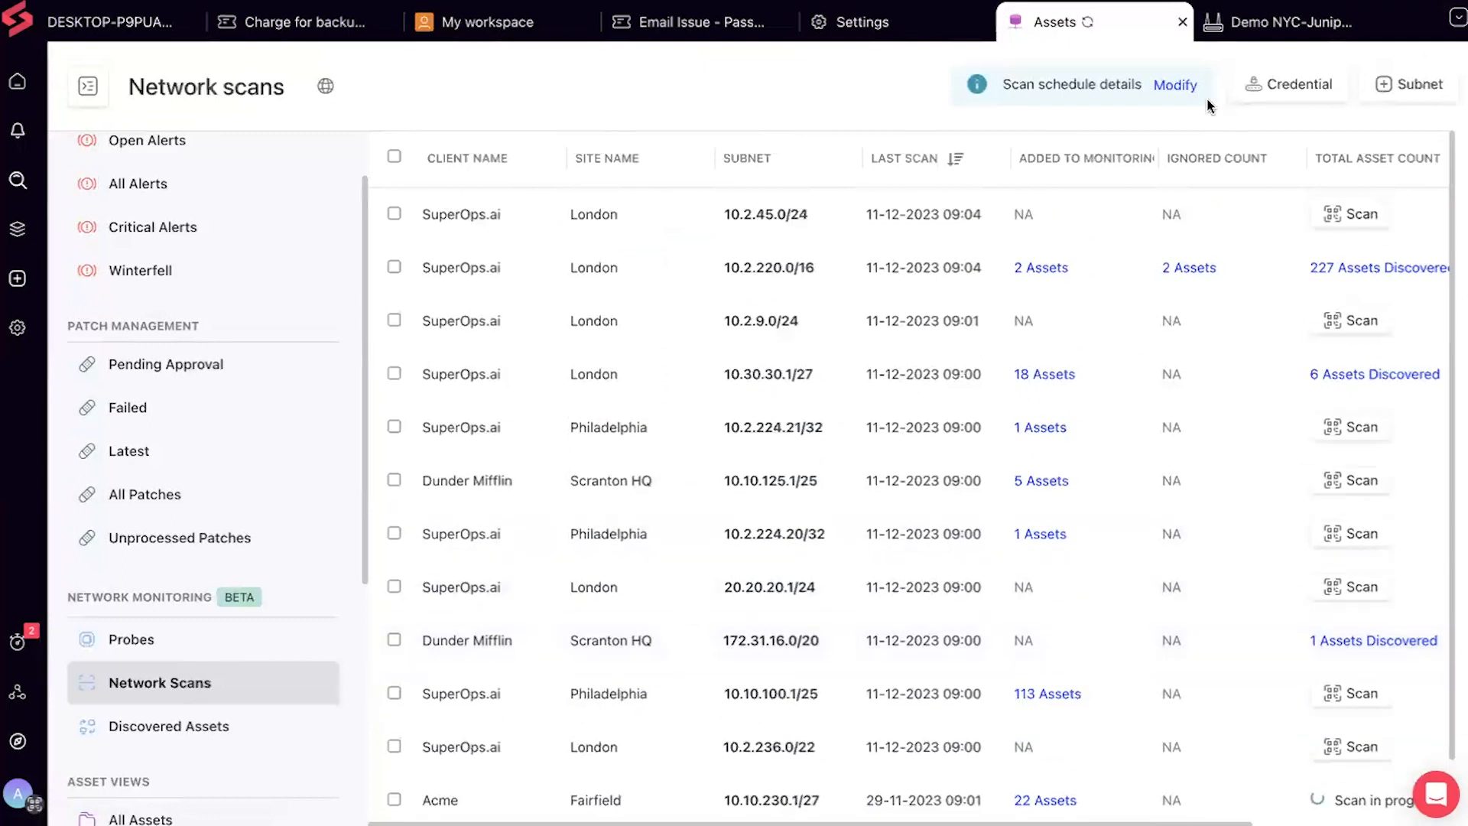
# Review the scan schedule of every 1 day at 09:00 AM and cancel without changes
pyautogui.click(1176, 83)
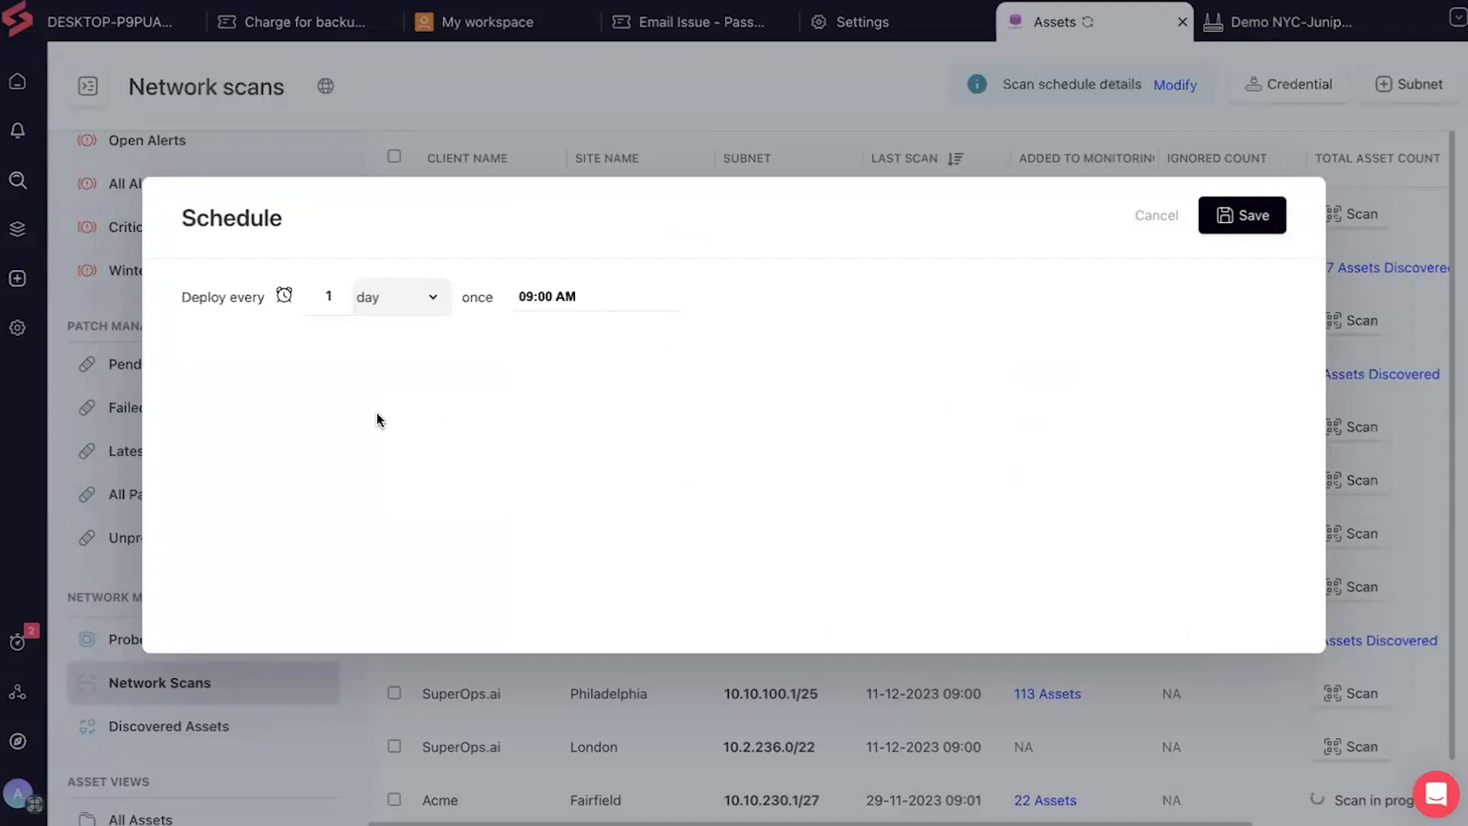
pyautogui.click(423, 301)
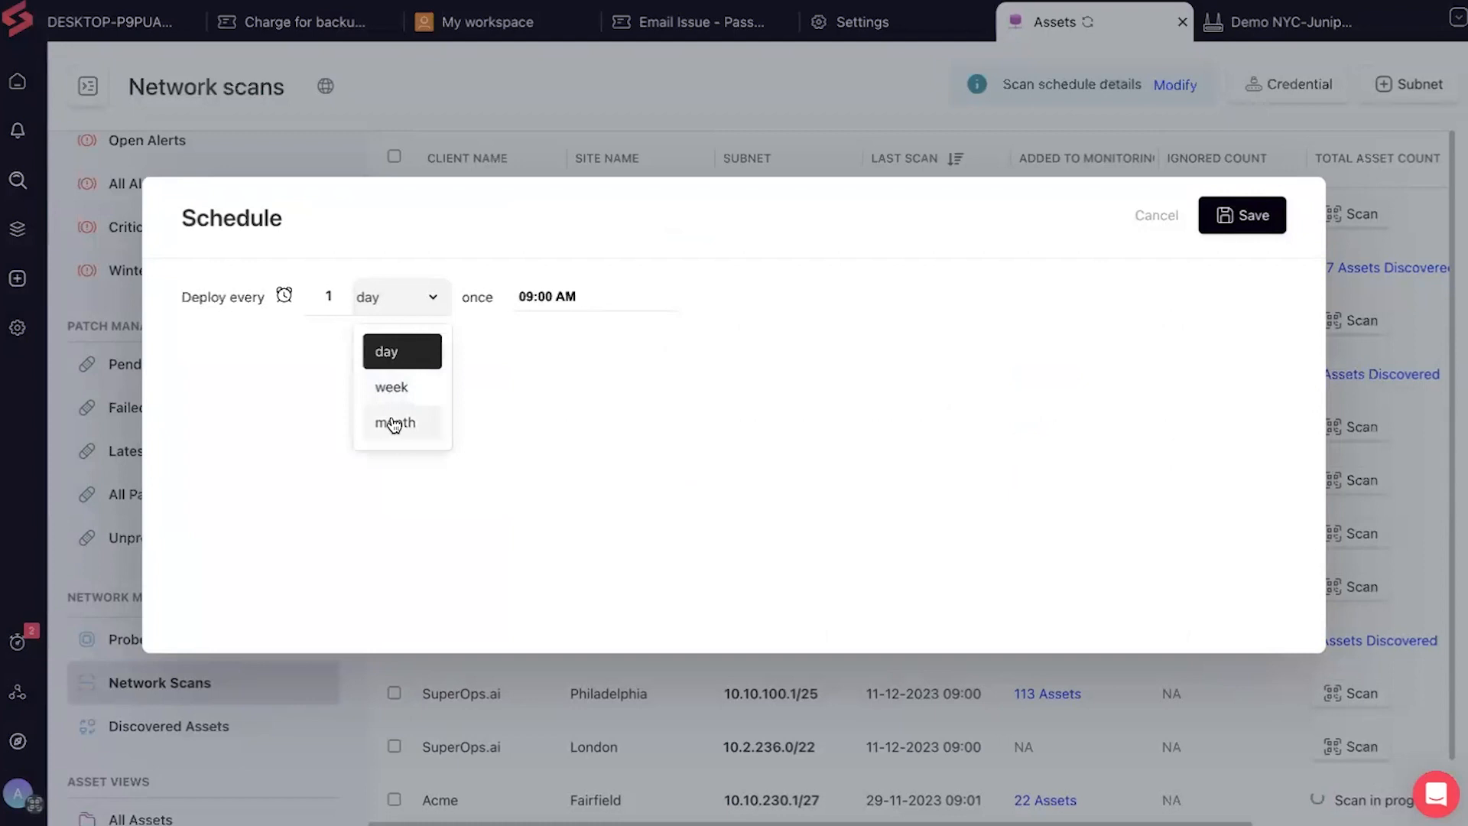
pyautogui.click(982, 320)
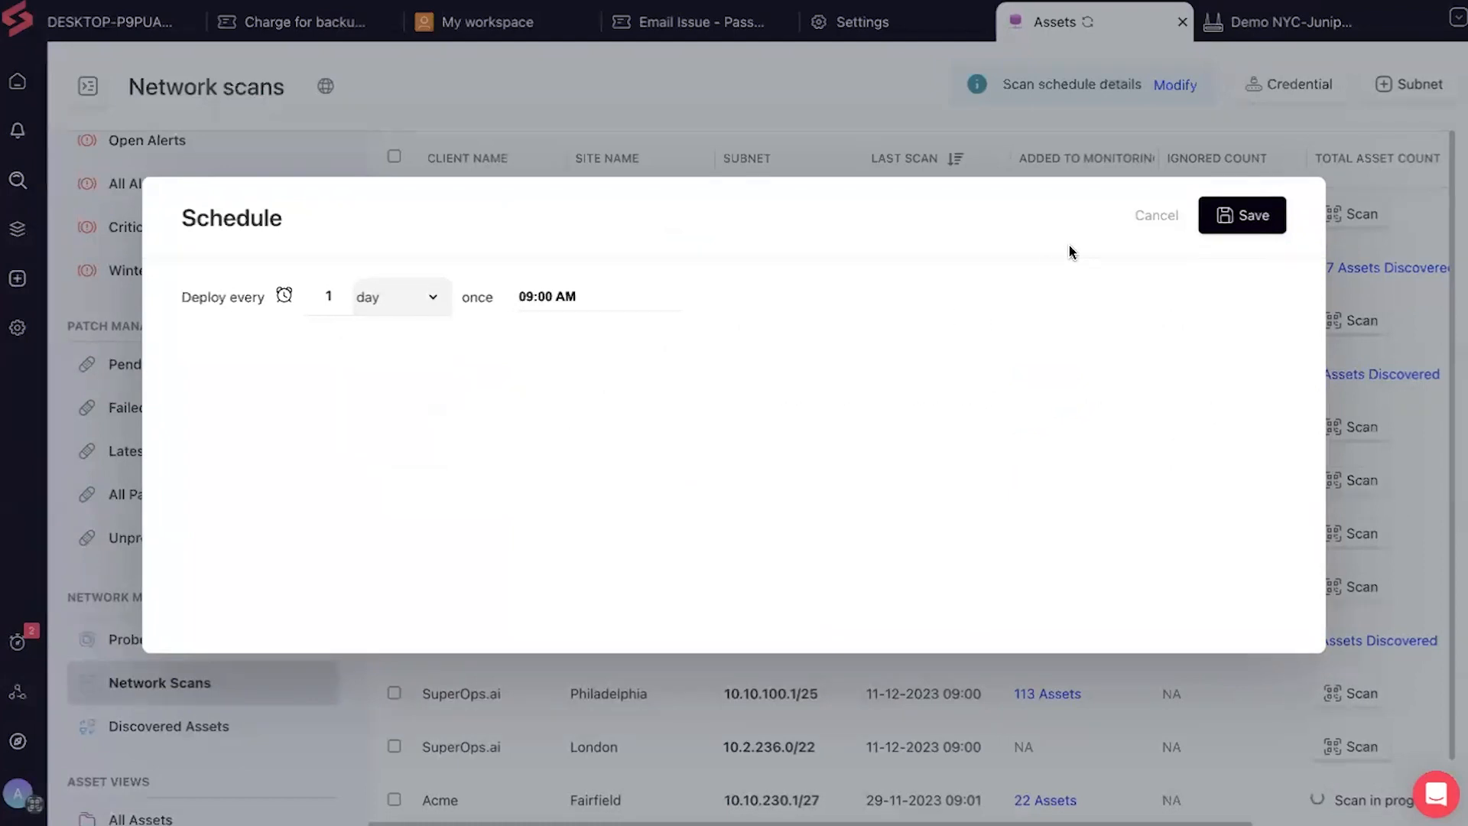
pyautogui.click(1170, 223)
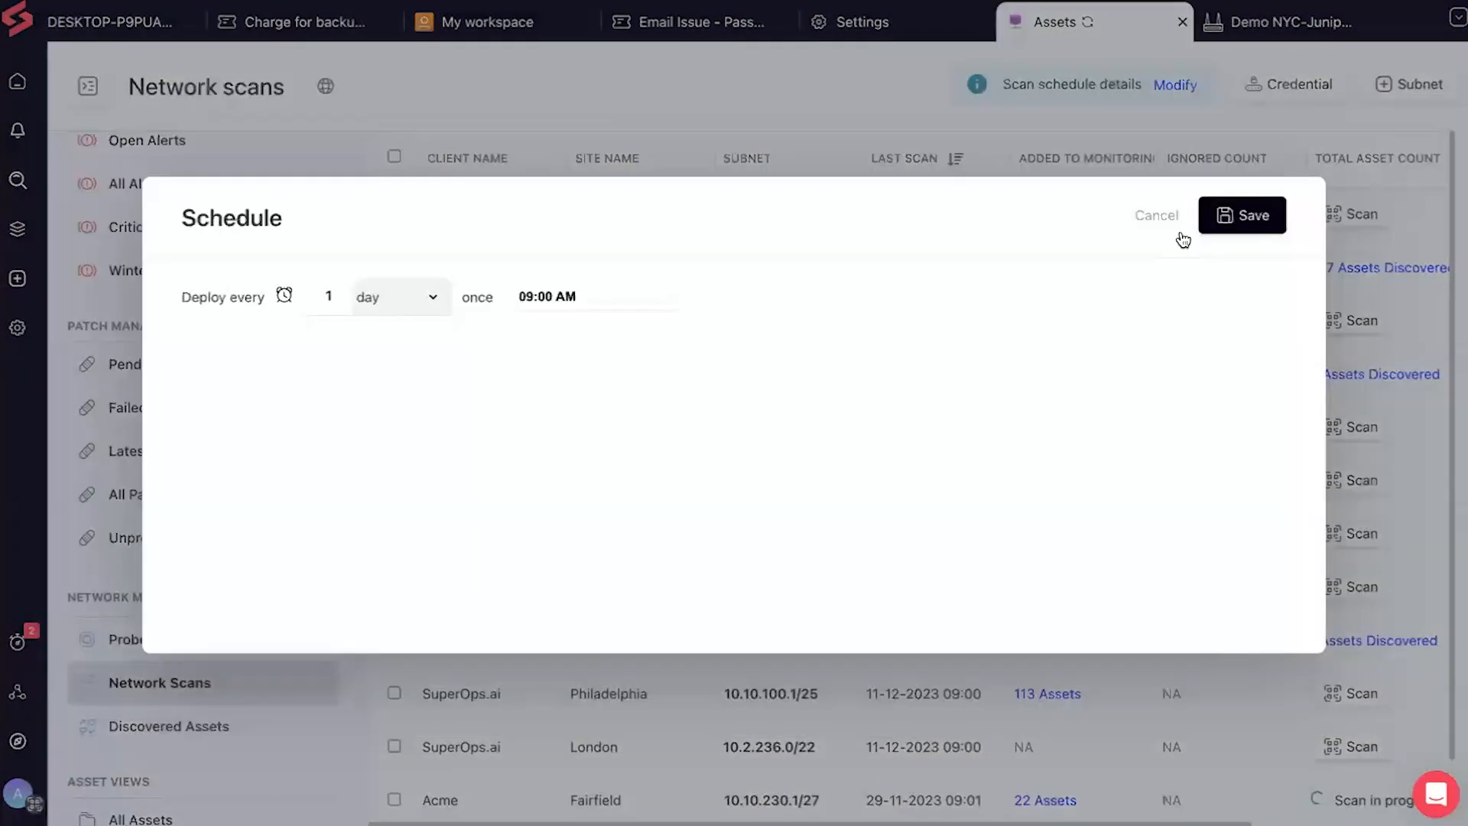
pyautogui.click(1160, 222)
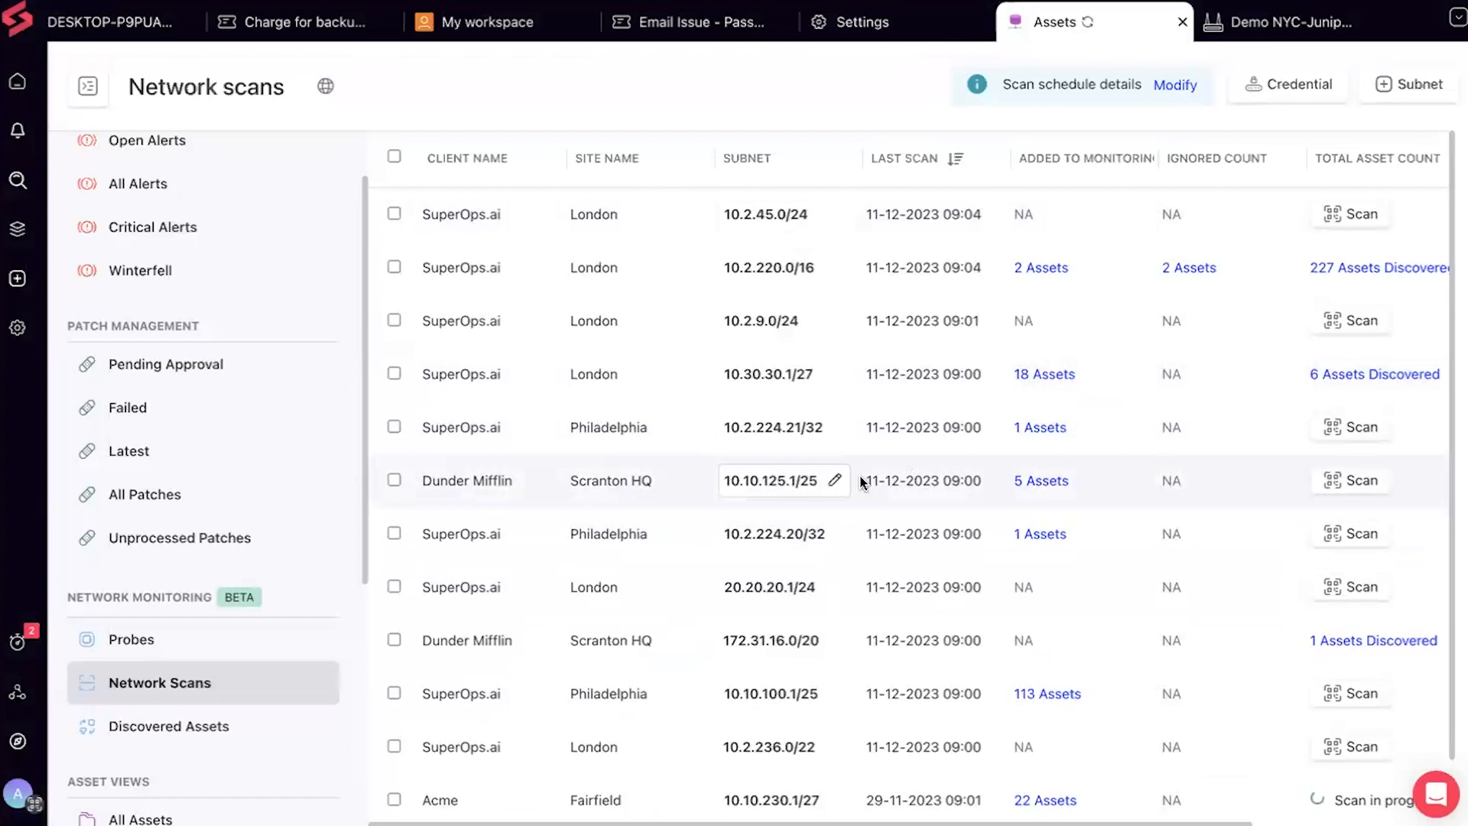
pyautogui.scroll(-1, 1323, 328)
pyautogui.click(1324, 342)
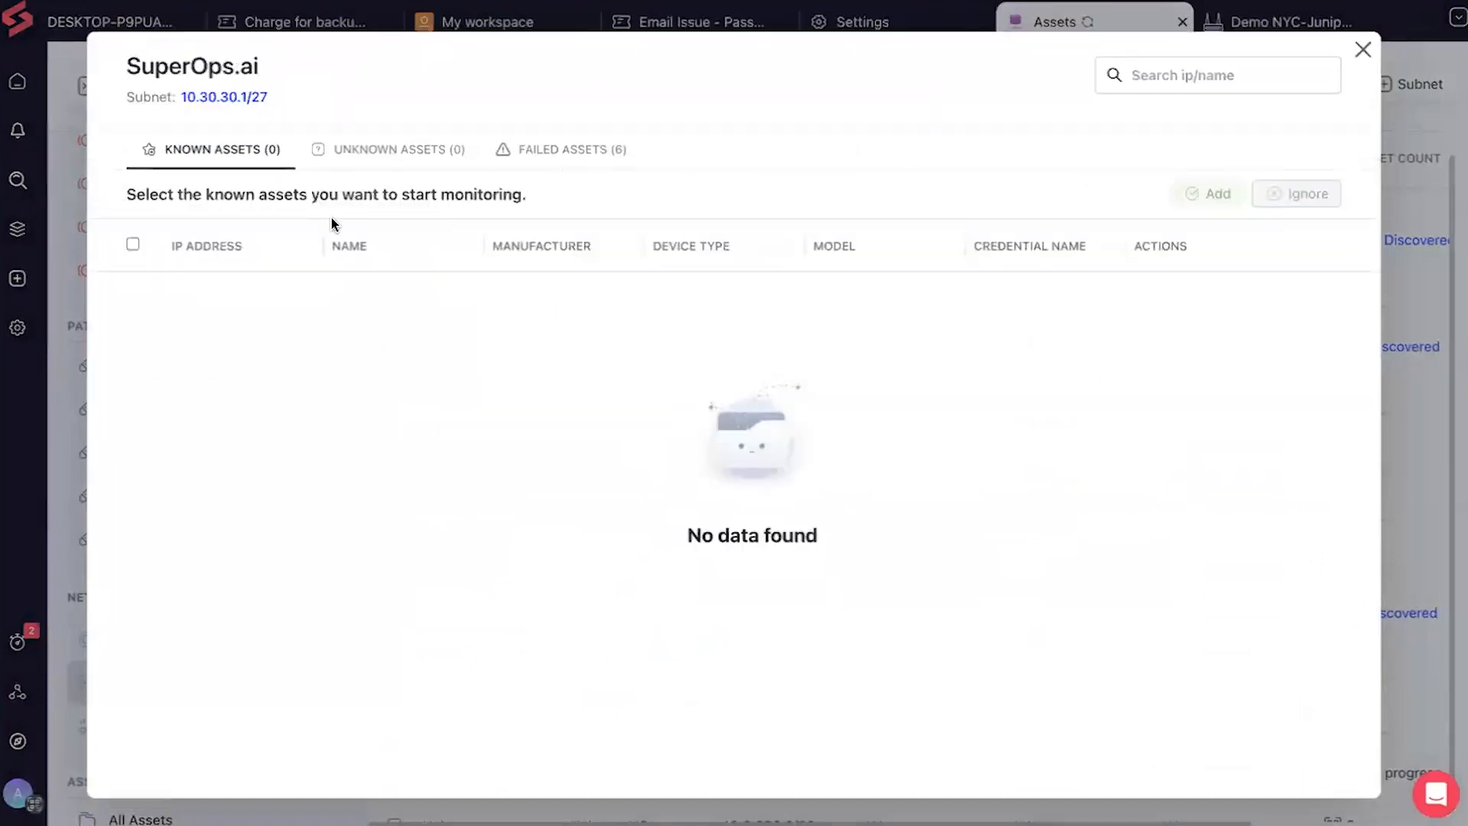
pyautogui.click(452, 152)
pyautogui.click(538, 150)
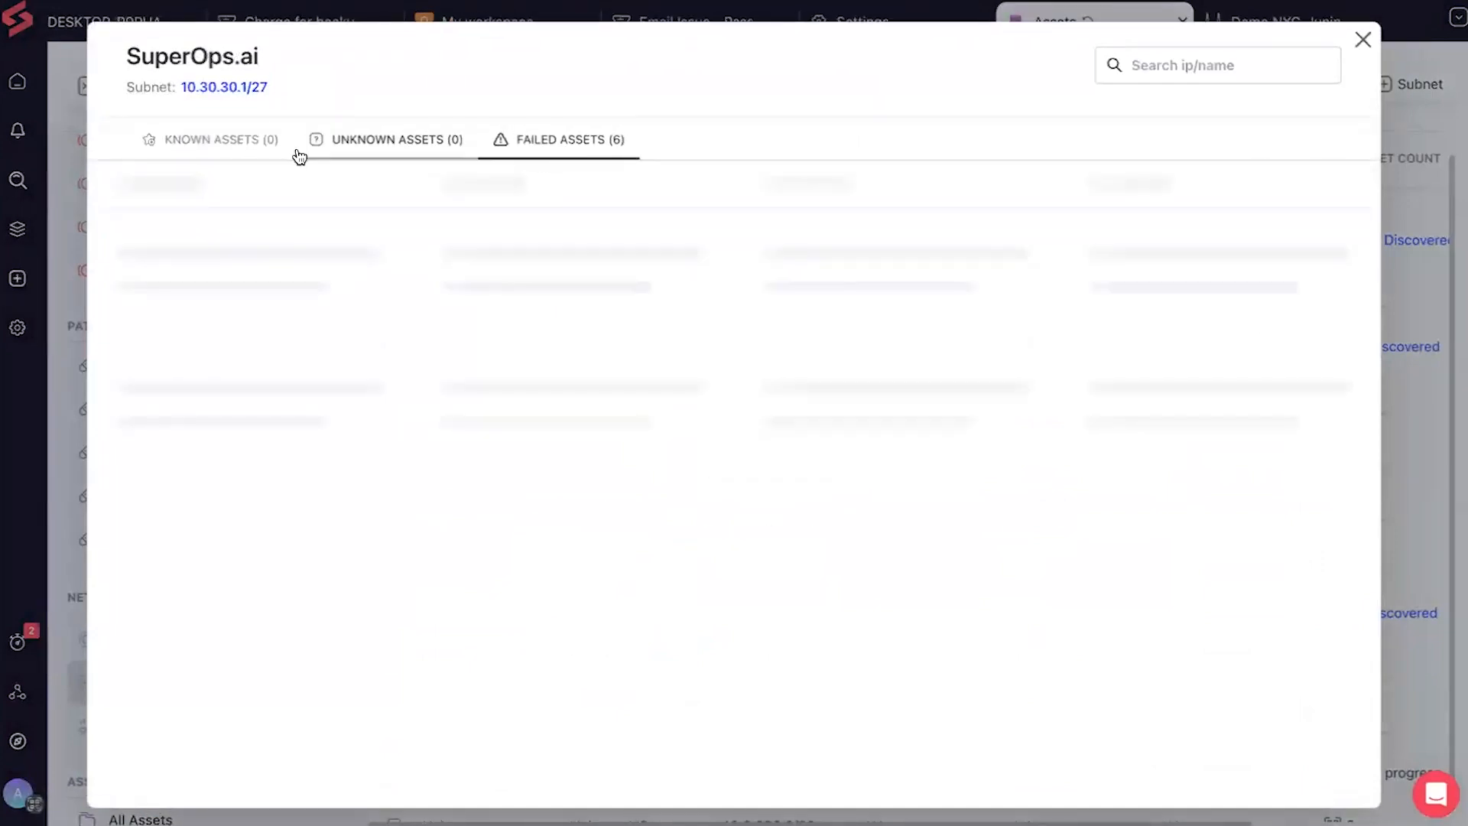
pyautogui.click(197, 154)
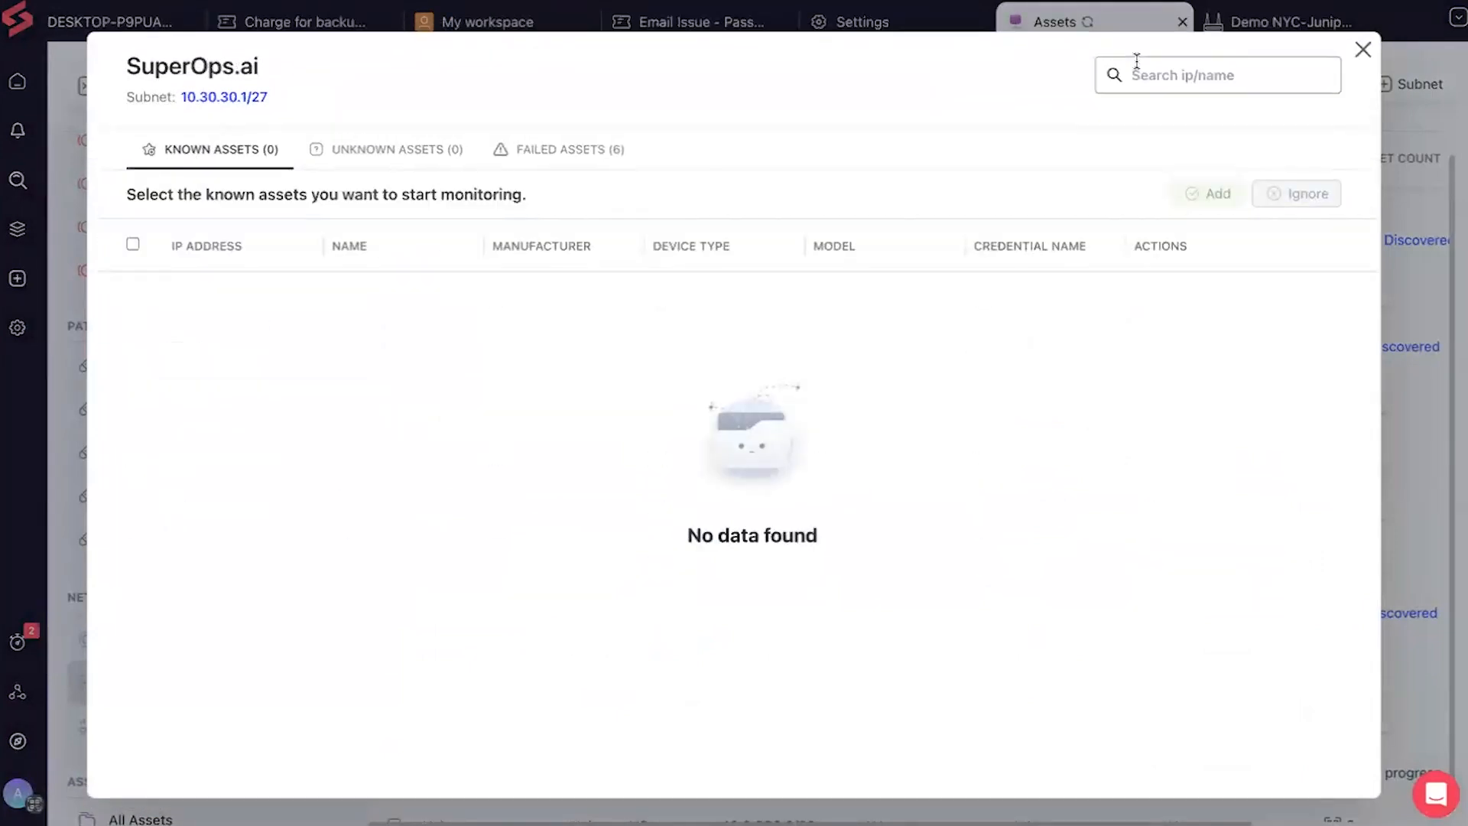
pyautogui.click(1363, 49)
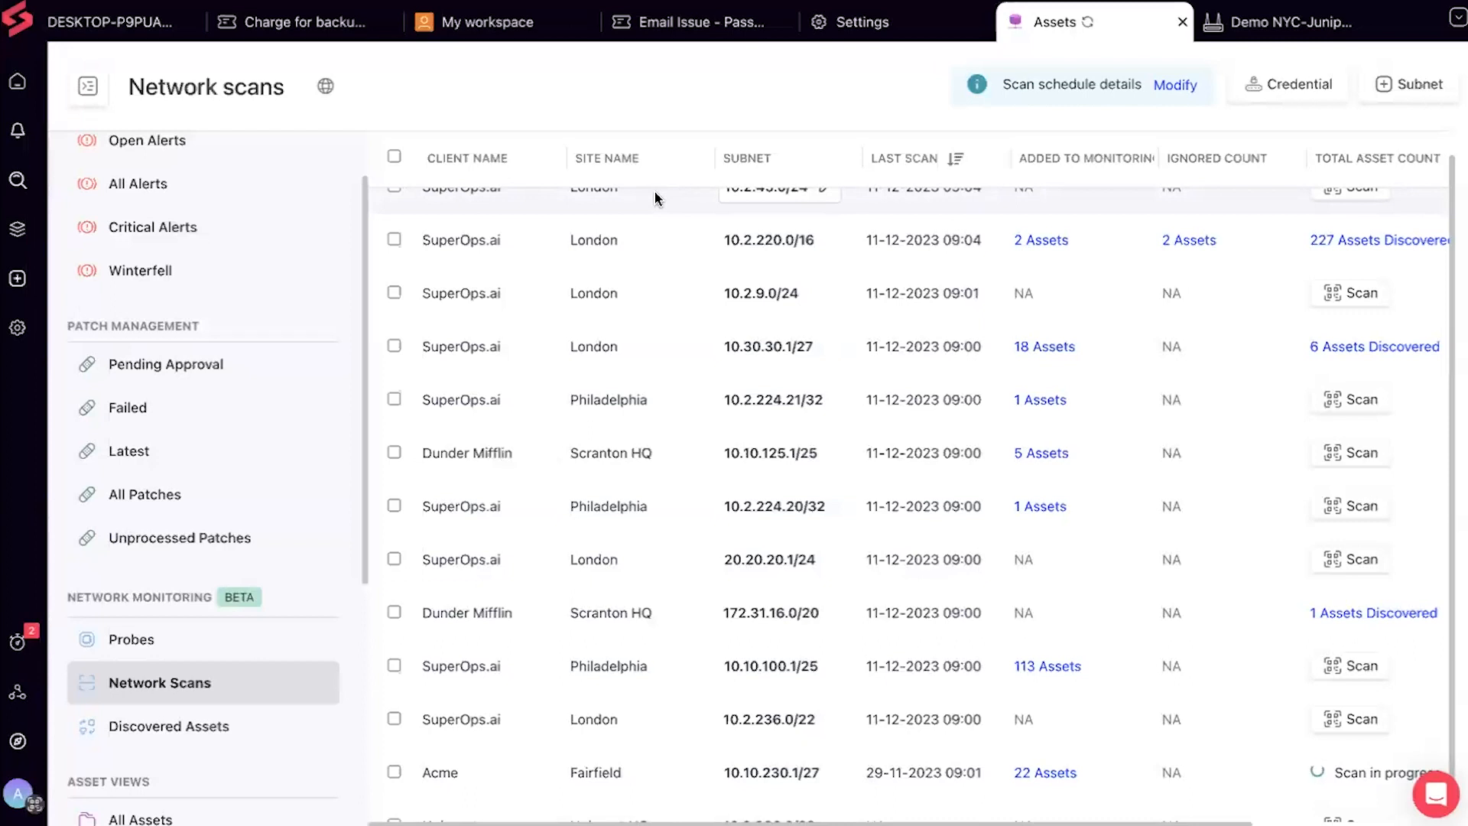
pyautogui.scroll(1, 699, 398)
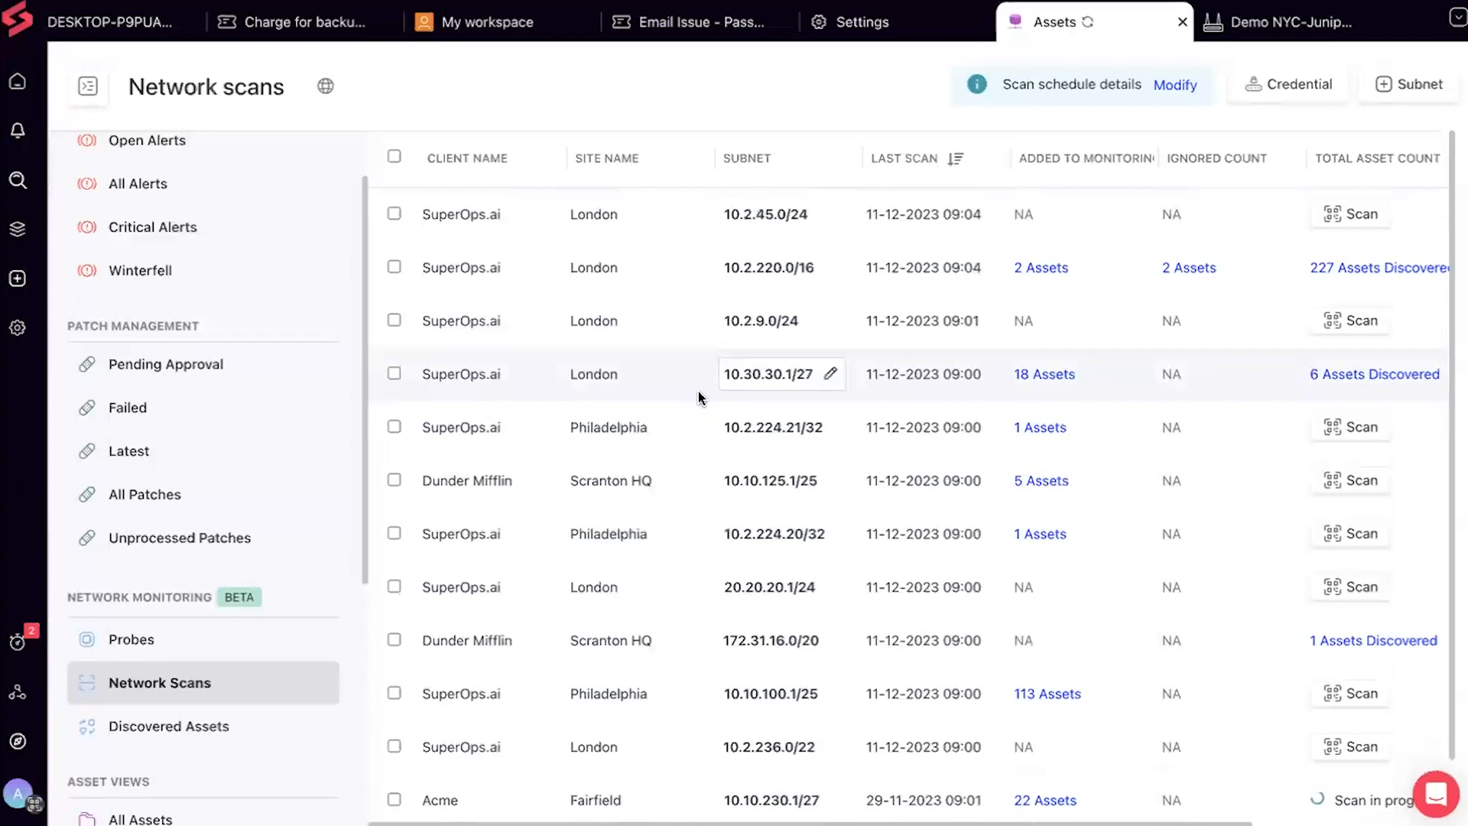